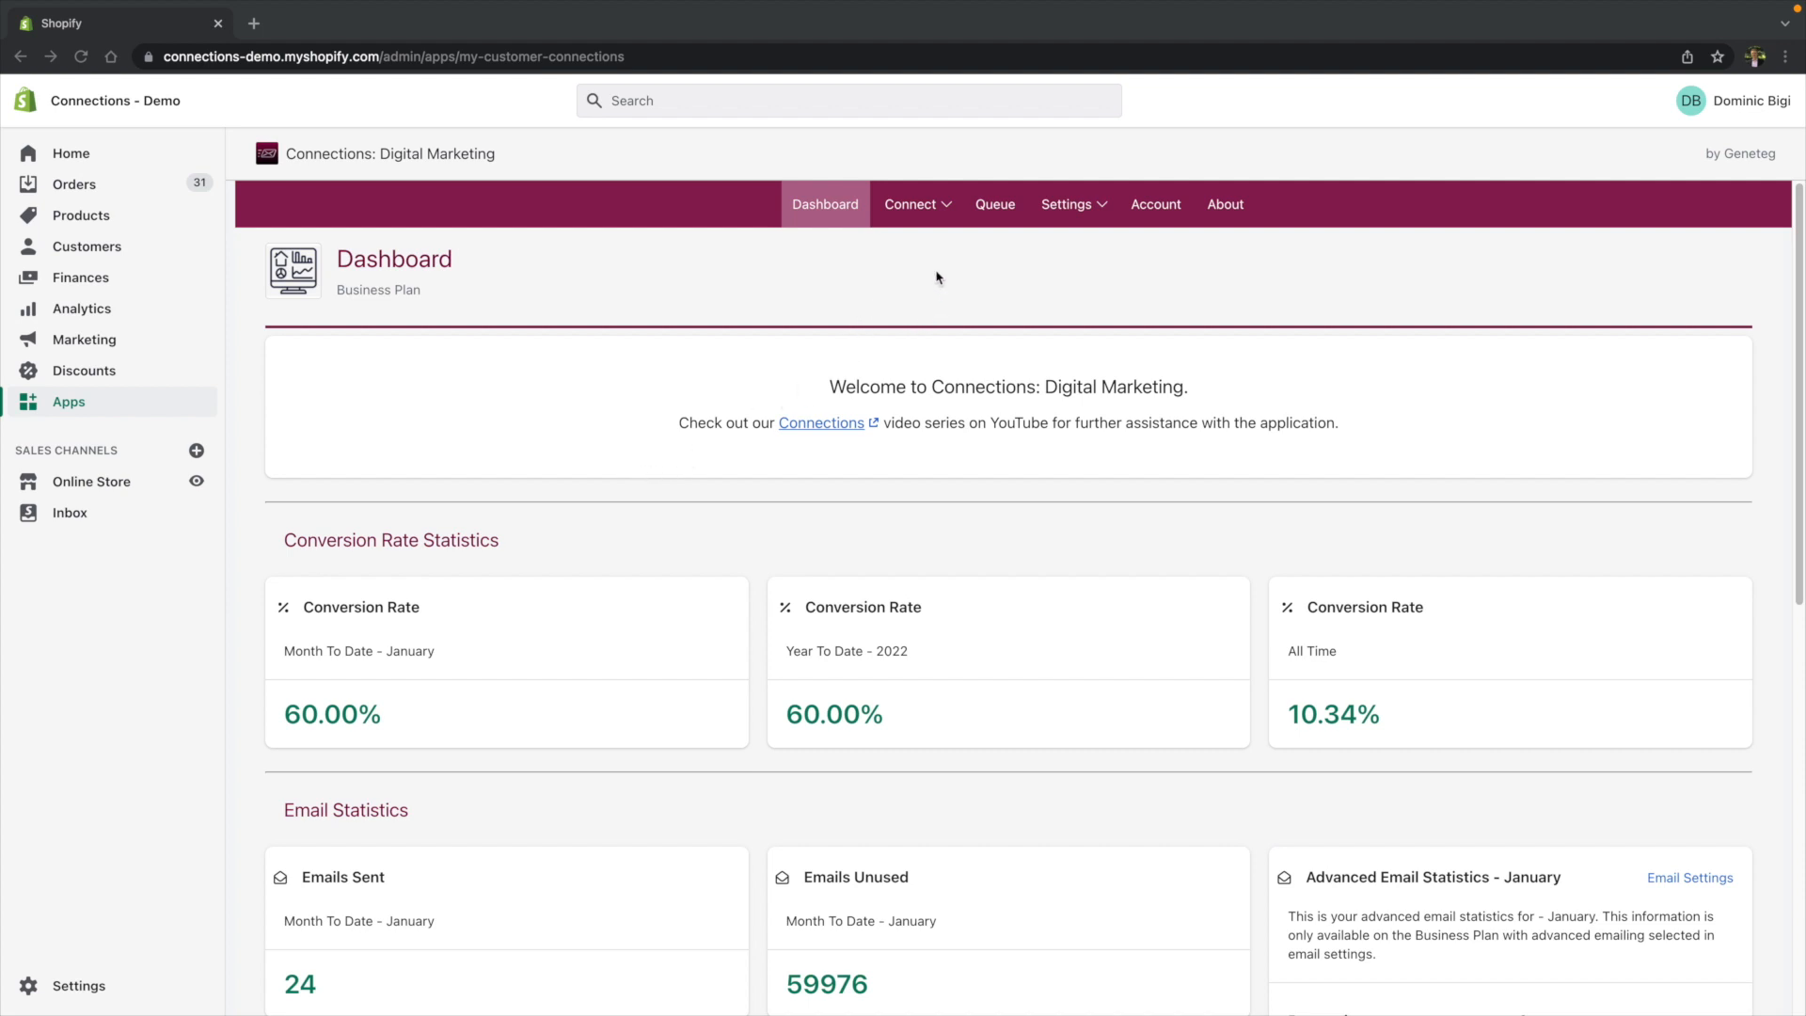
- Open the Event connection form from the Connect options
{"action": "left_click", "coordinate": [945, 207]}
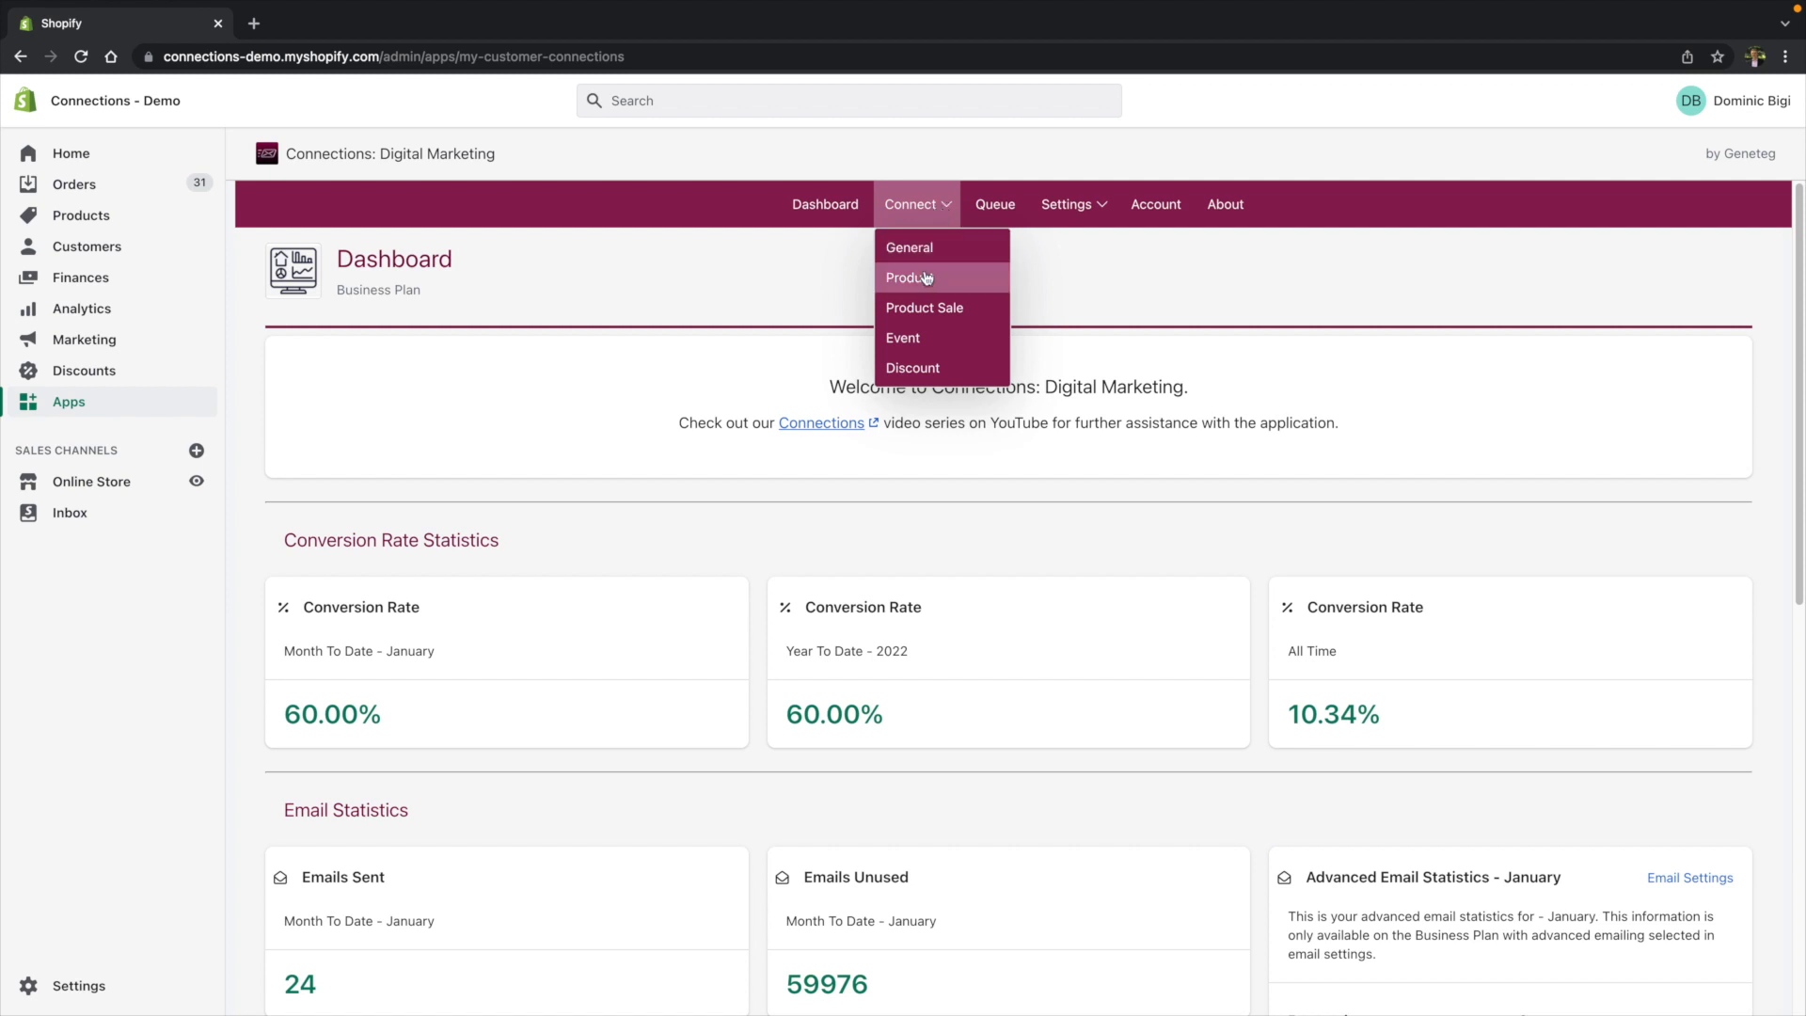
{"action": "left_click", "coordinate": [931, 345]}
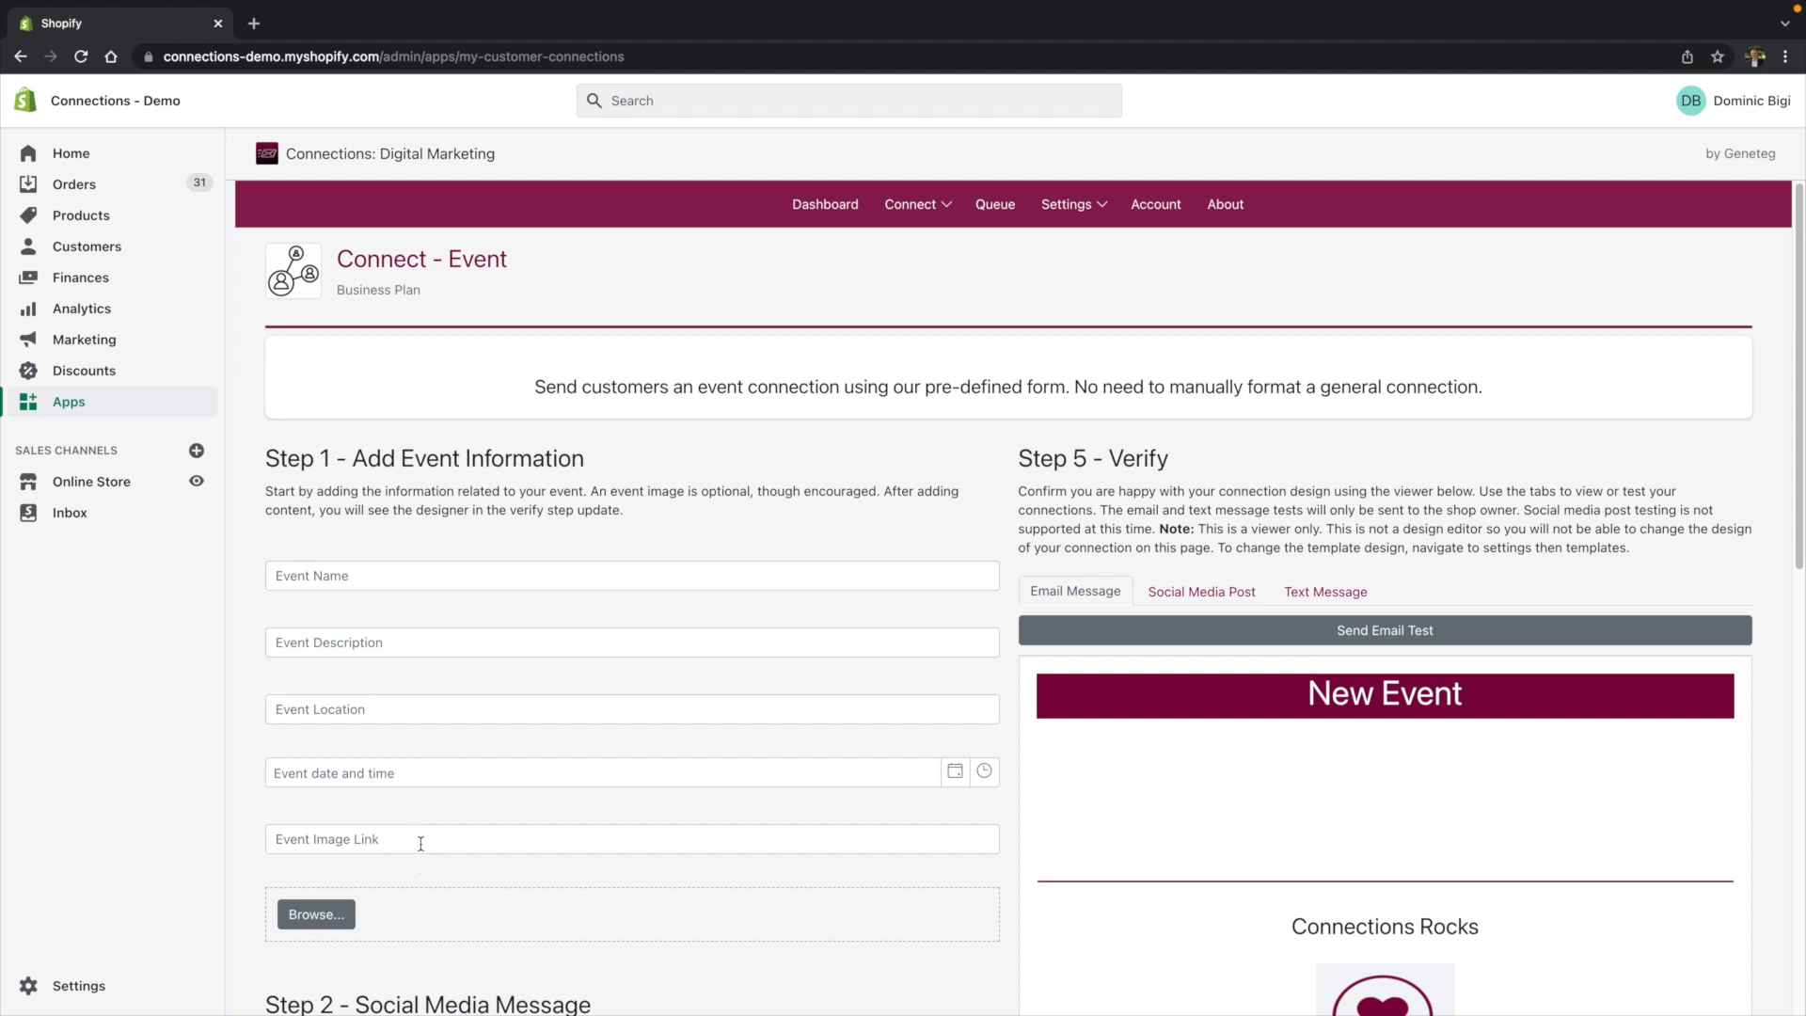
- Enter Holiday Party as the event name
{"action": "left_click", "coordinate": [385, 574]}
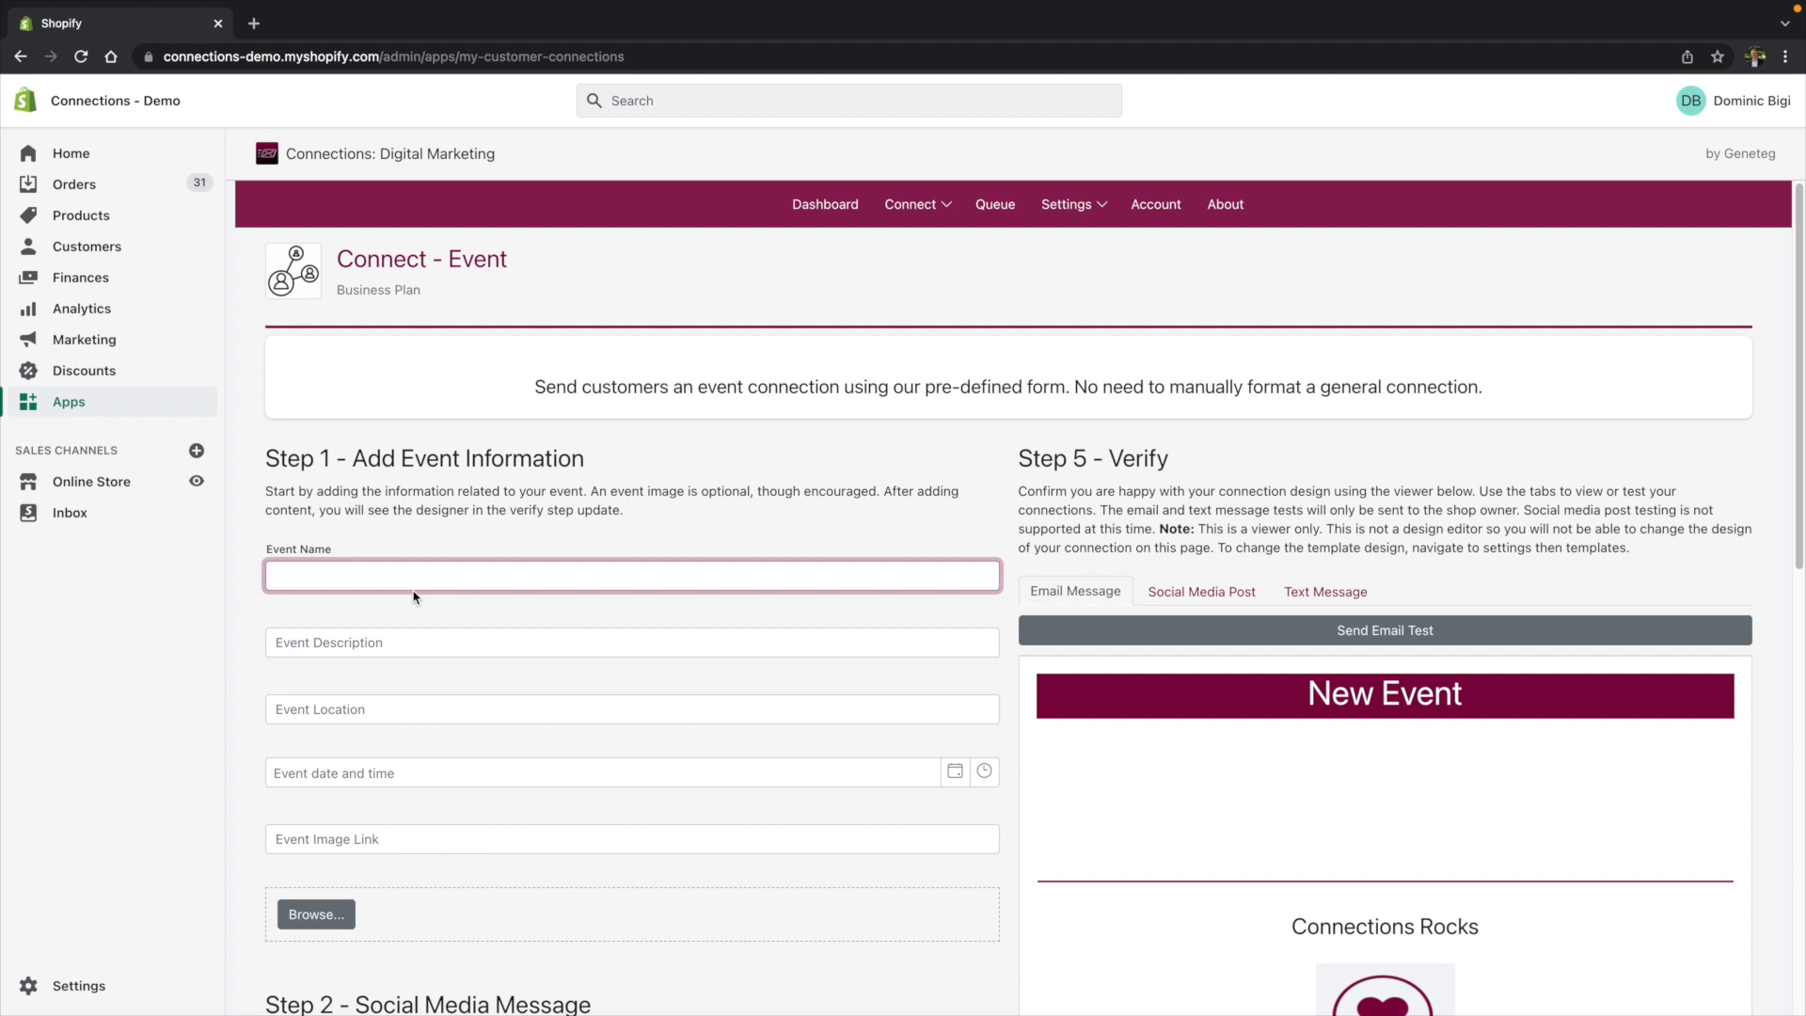
{"action": "type", "text": "Hol"}
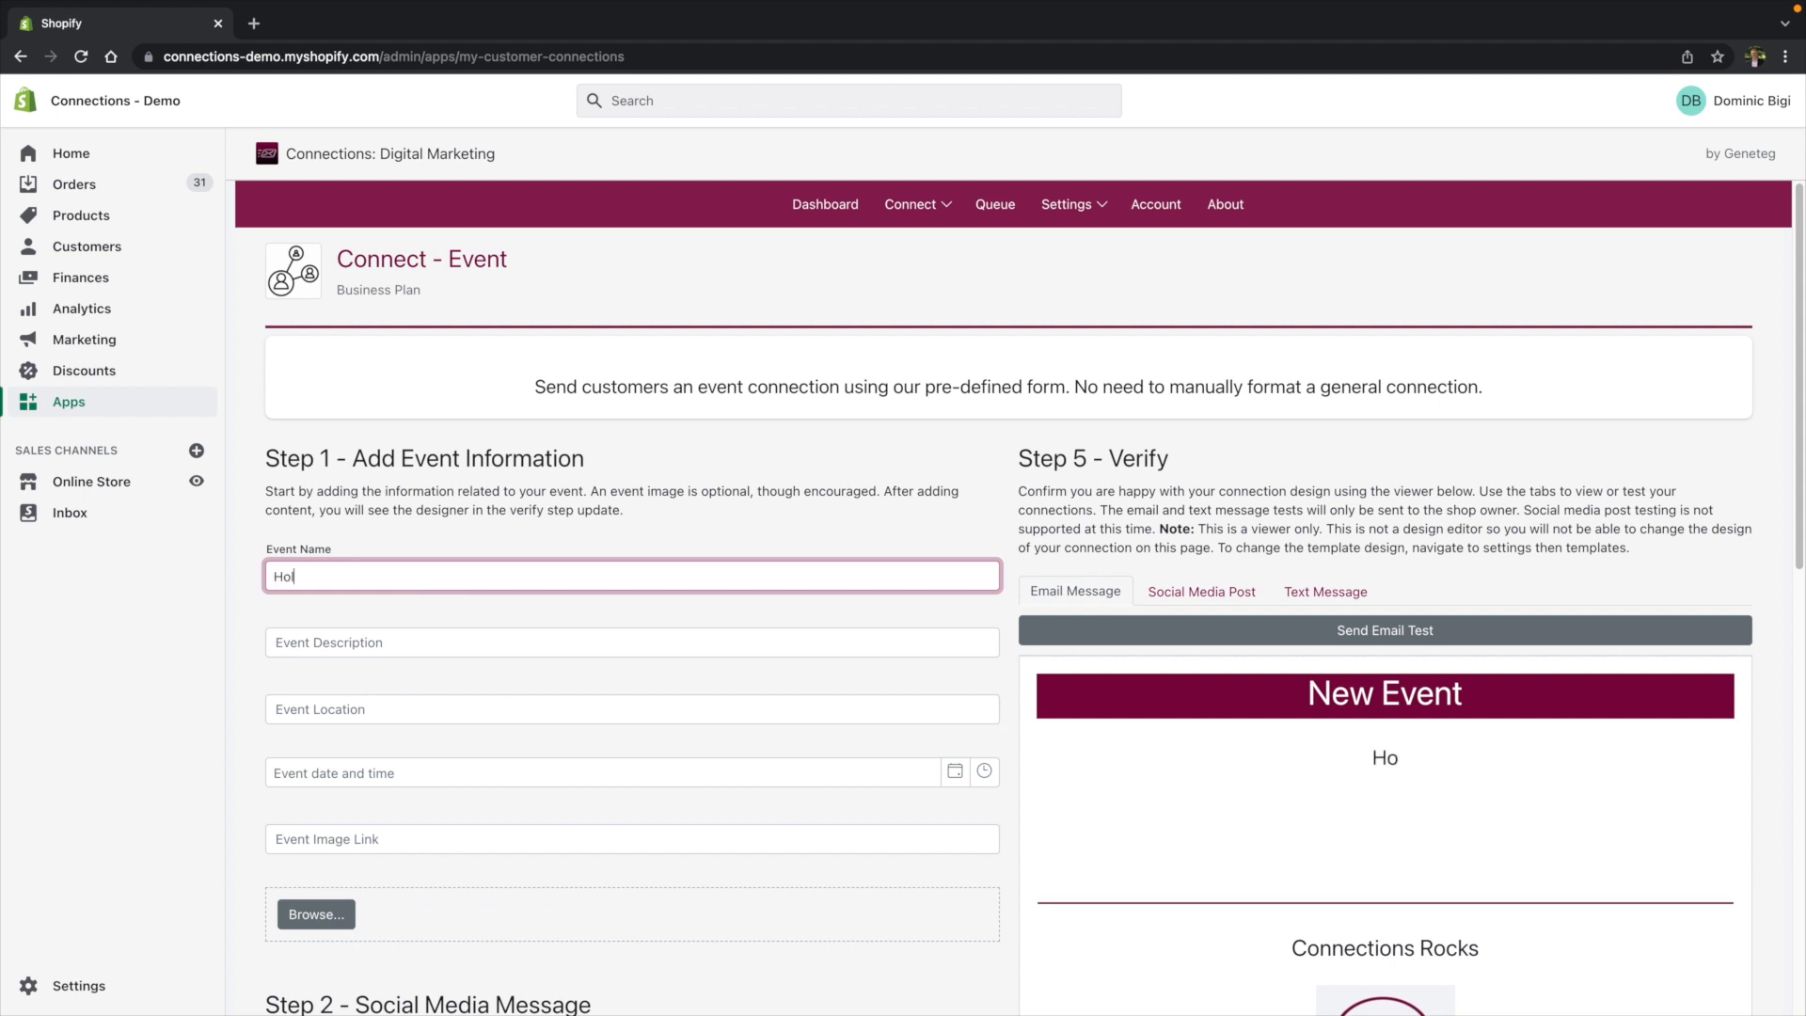
{"action": "type", "text": "iday Party"}
- Enter the event description celebrate the holidays!
{"action": "left_click", "coordinate": [402, 649]}
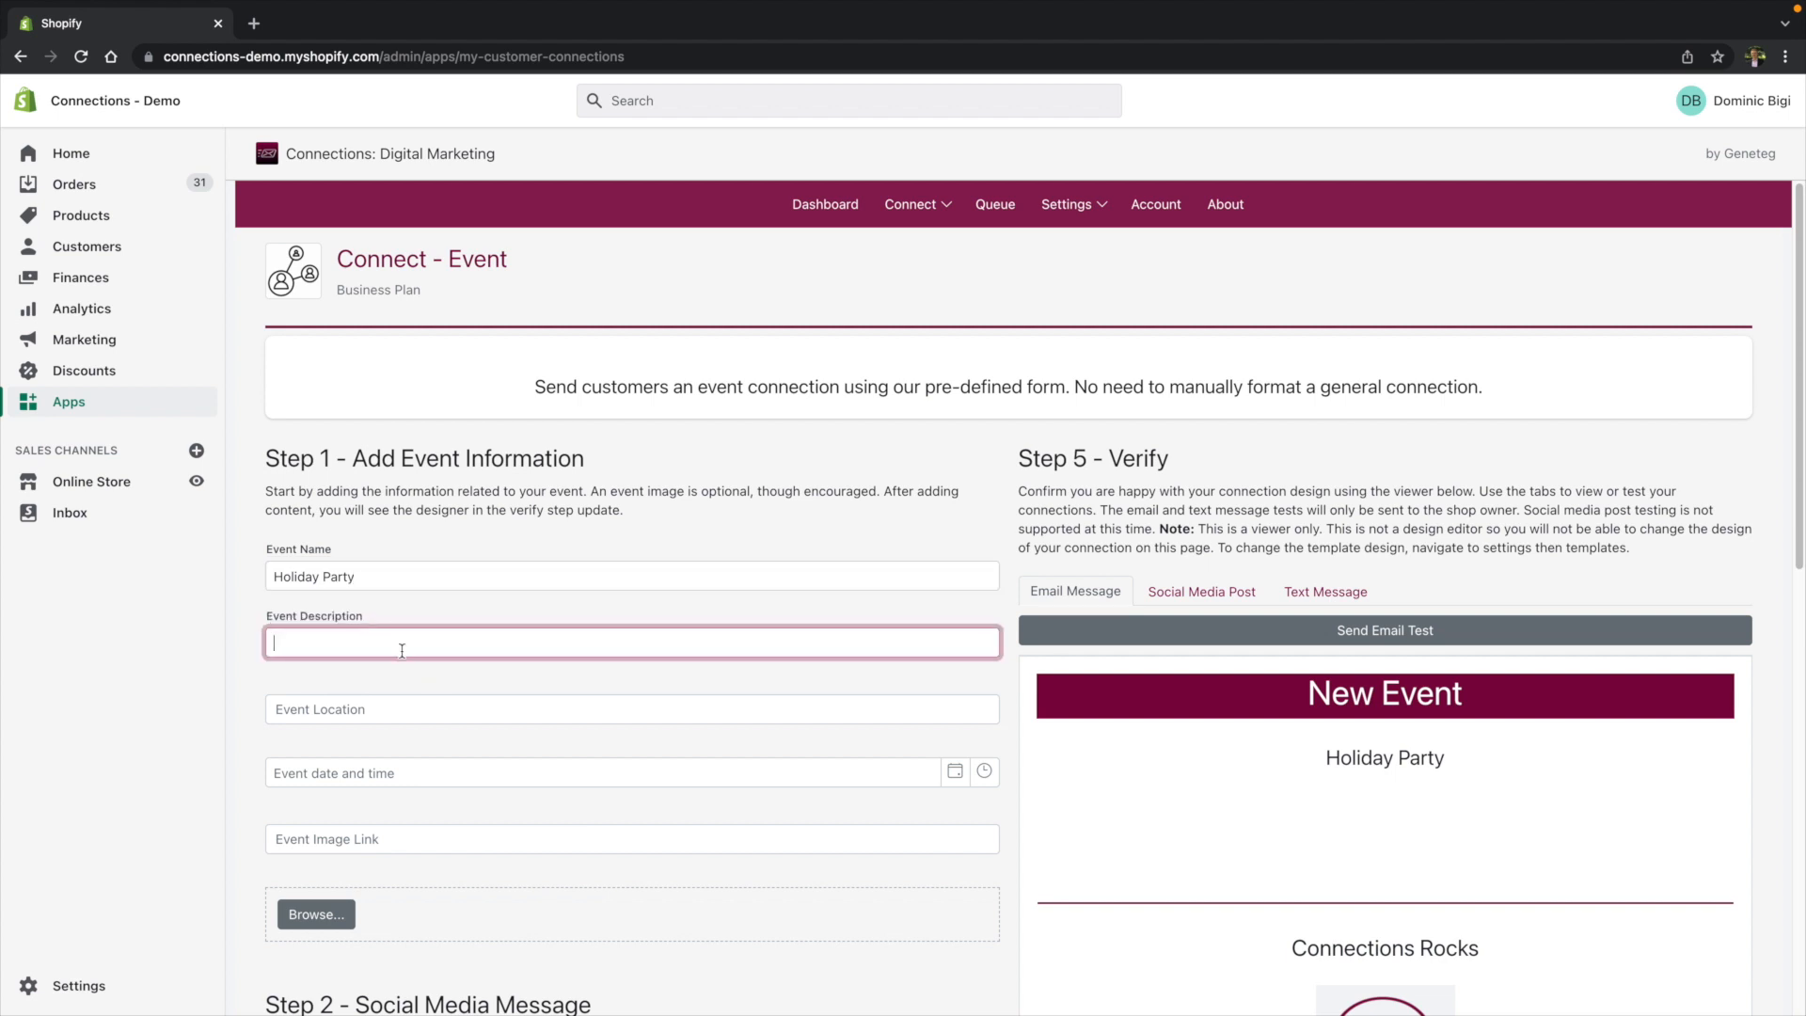
{"action": "type", "text": "celebrate th"}
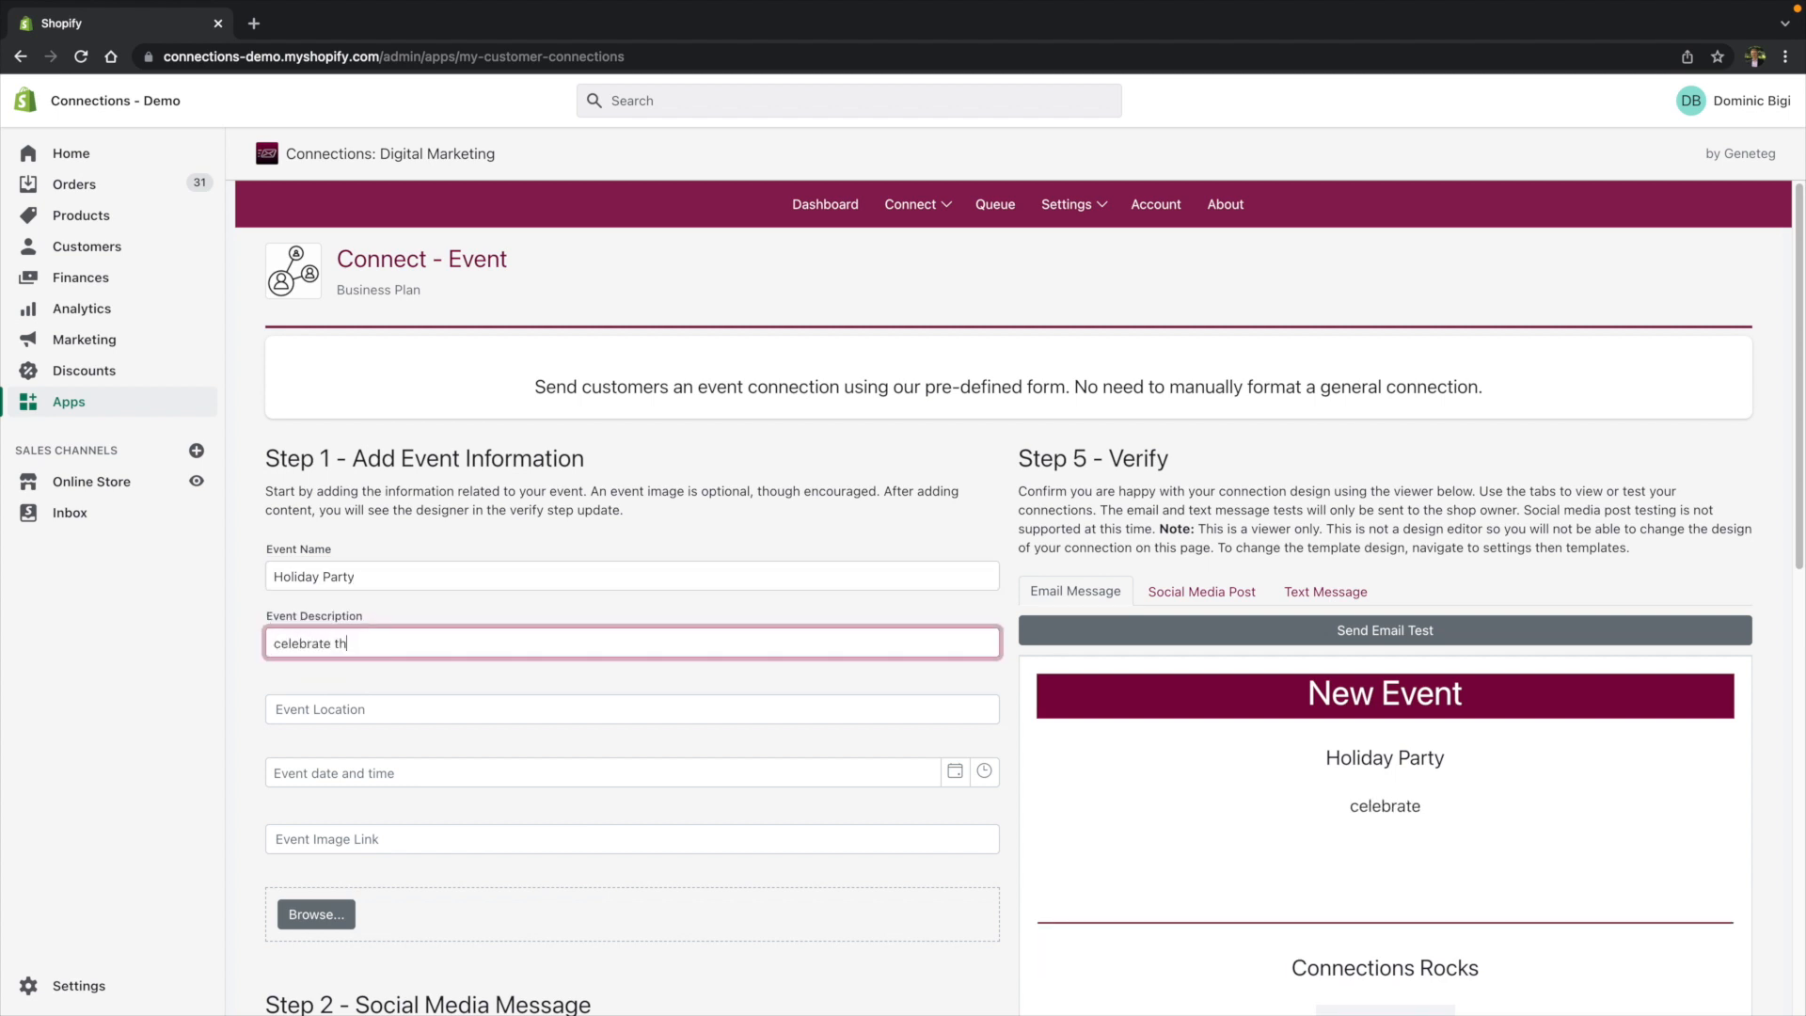
{"action": "type", "text": "e holidays!"}
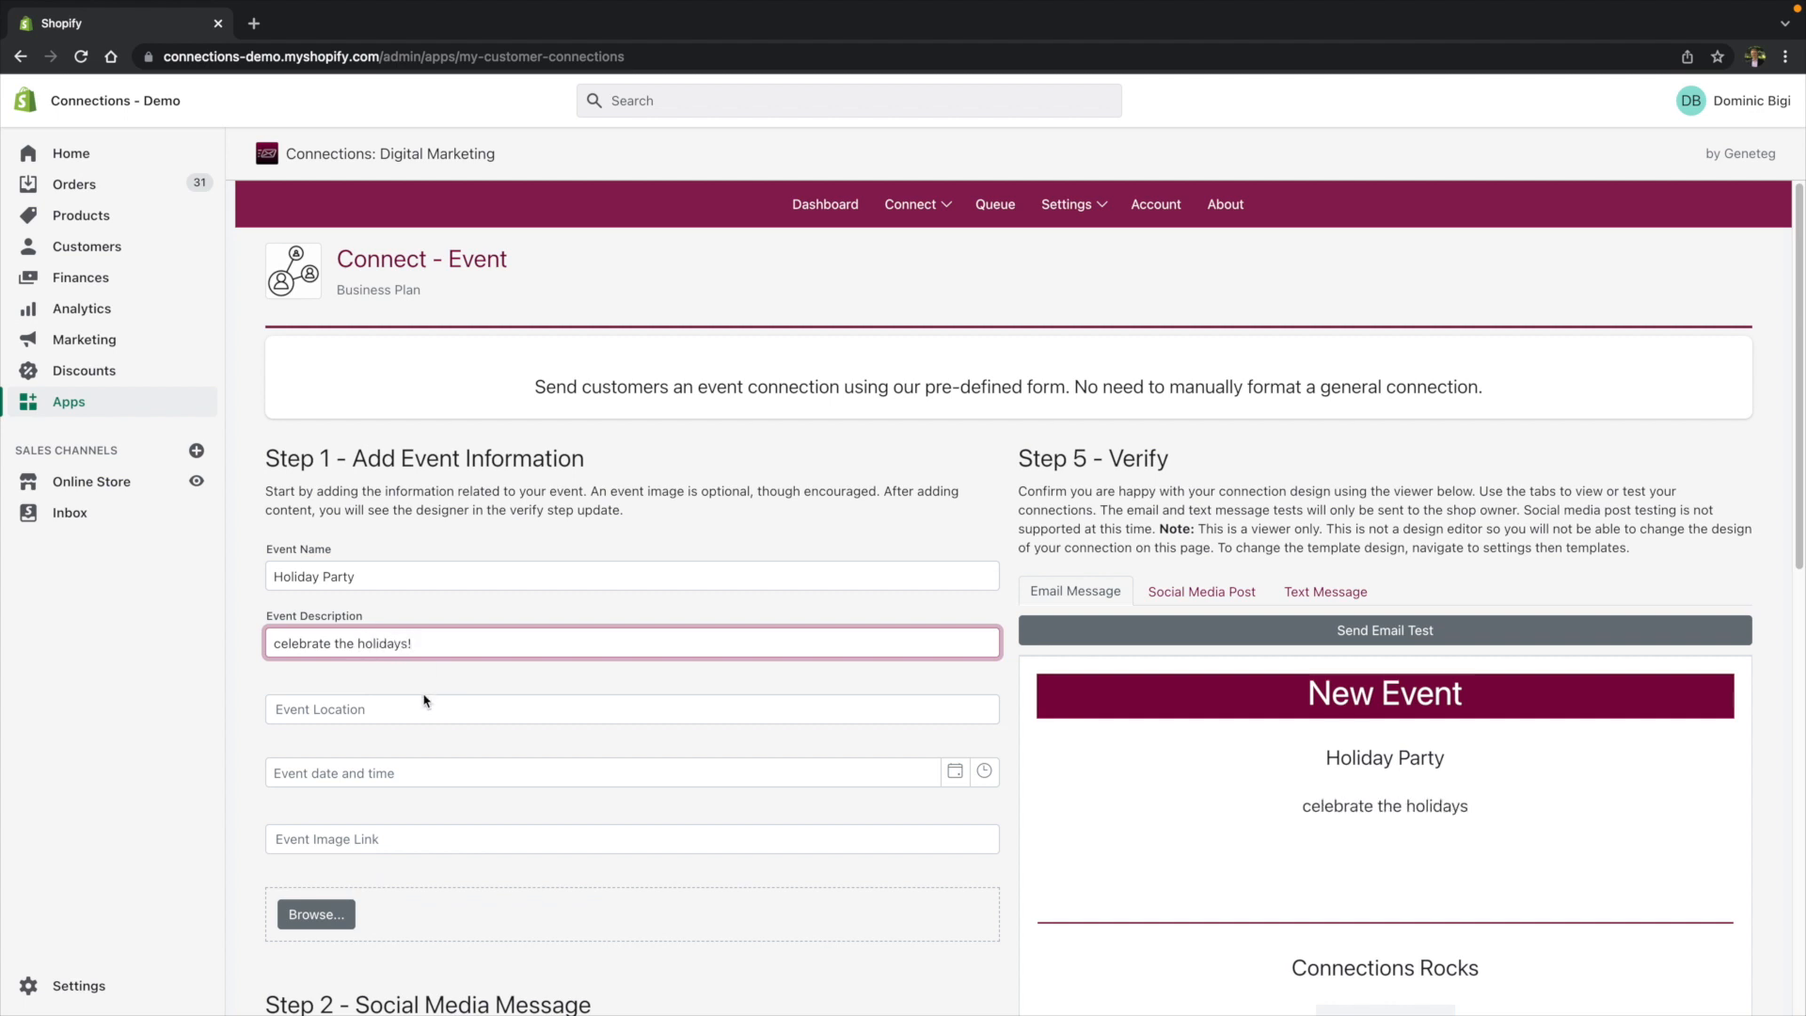
- Enter Downtown as the event location
{"action": "left_click", "coordinate": [396, 706]}
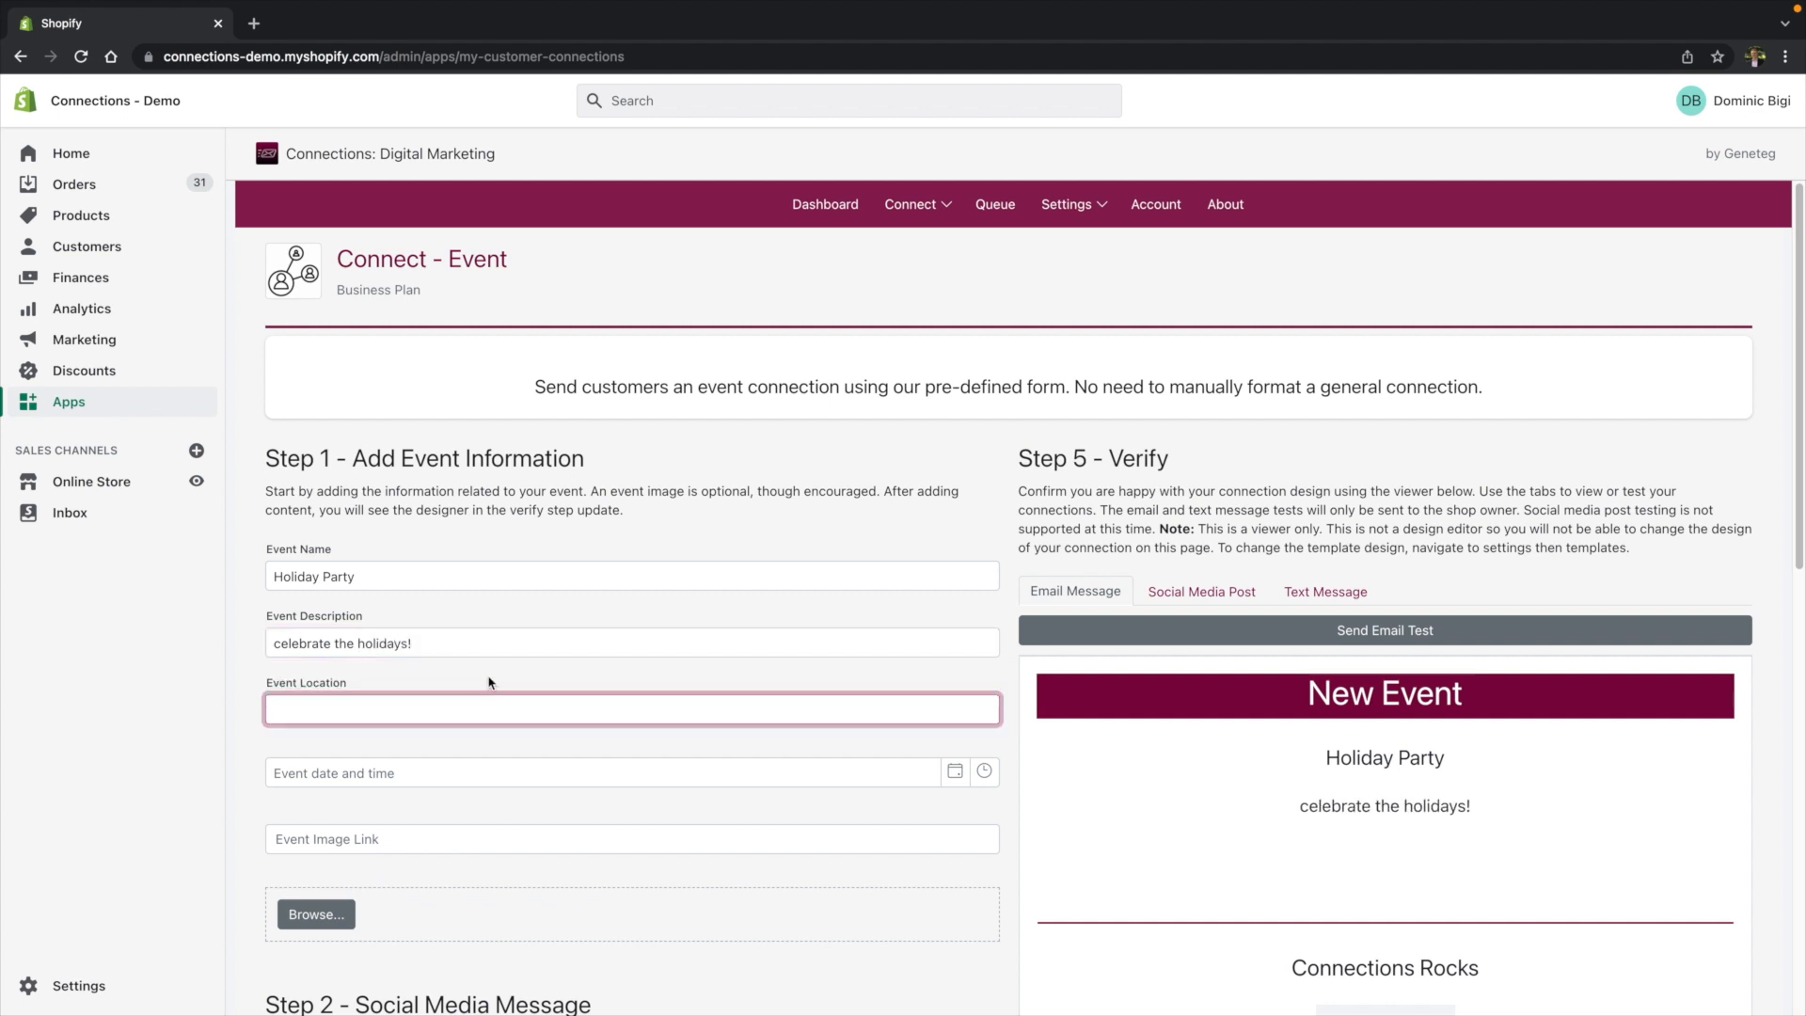
{"action": "type", "text": "Downtown"}
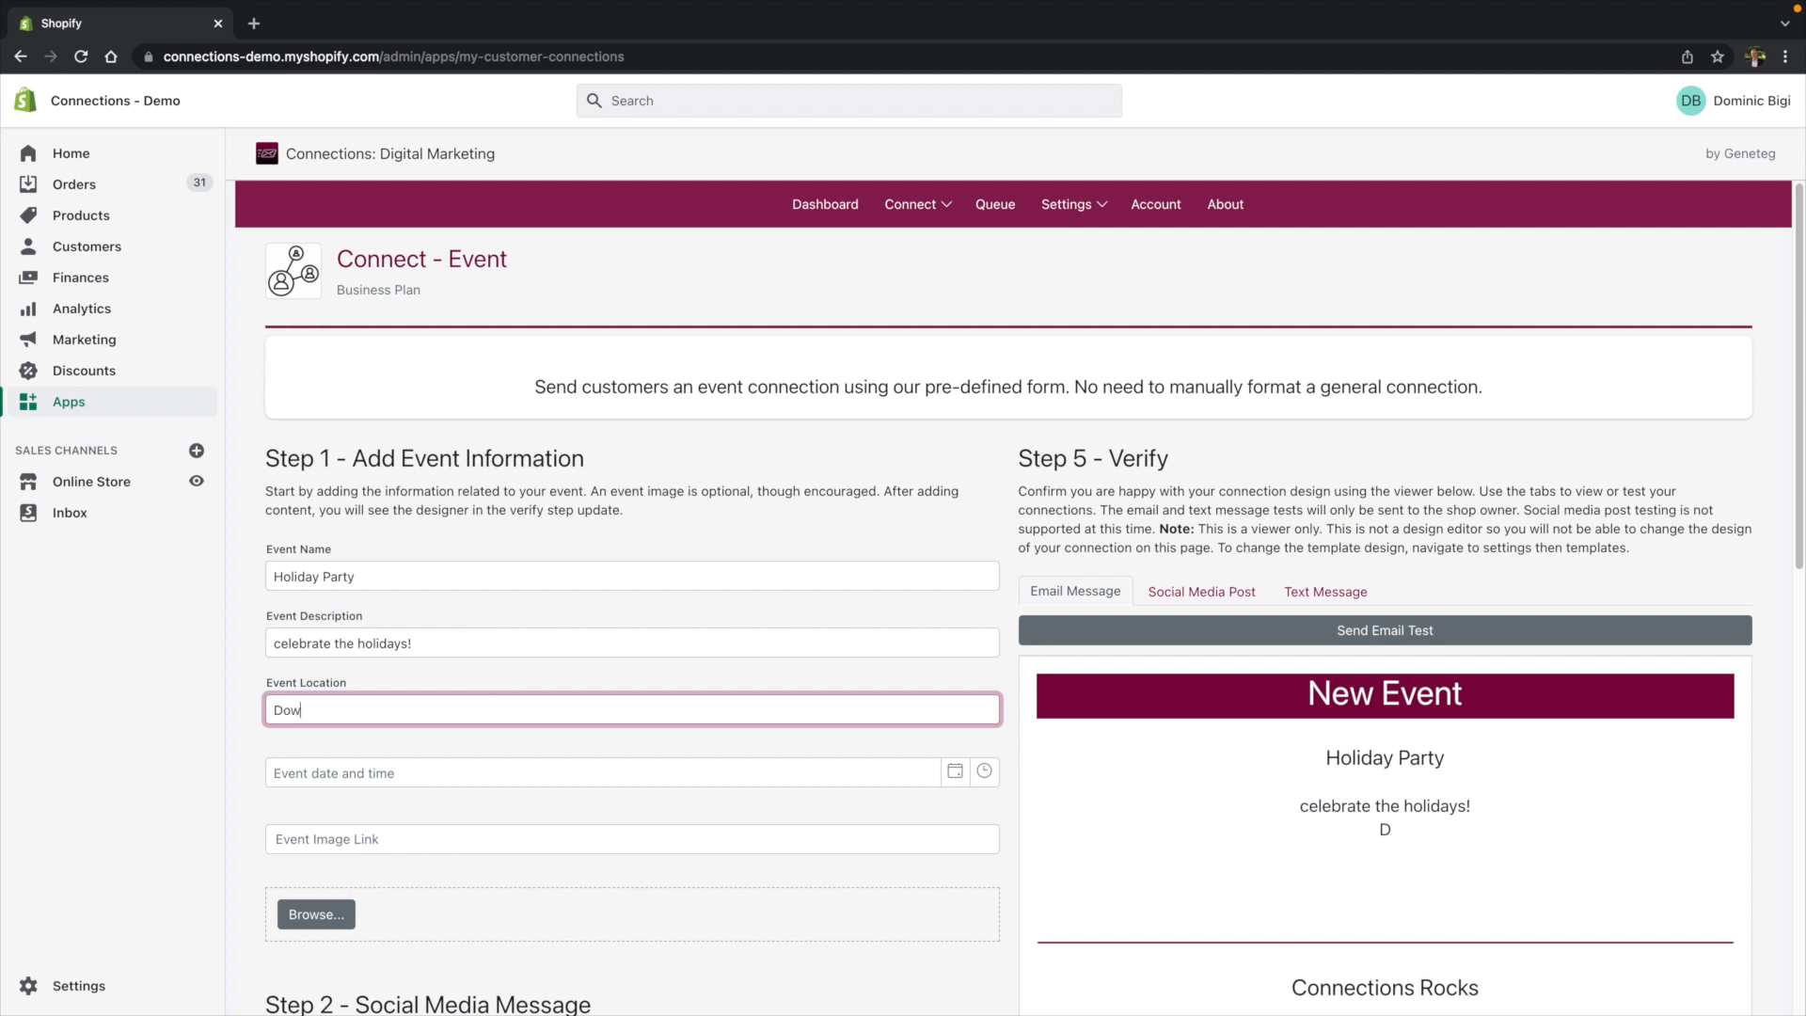
- Set the event date and time to 1/13/2022 1:30 AM
{"action": "left_click", "coordinate": [964, 774]}
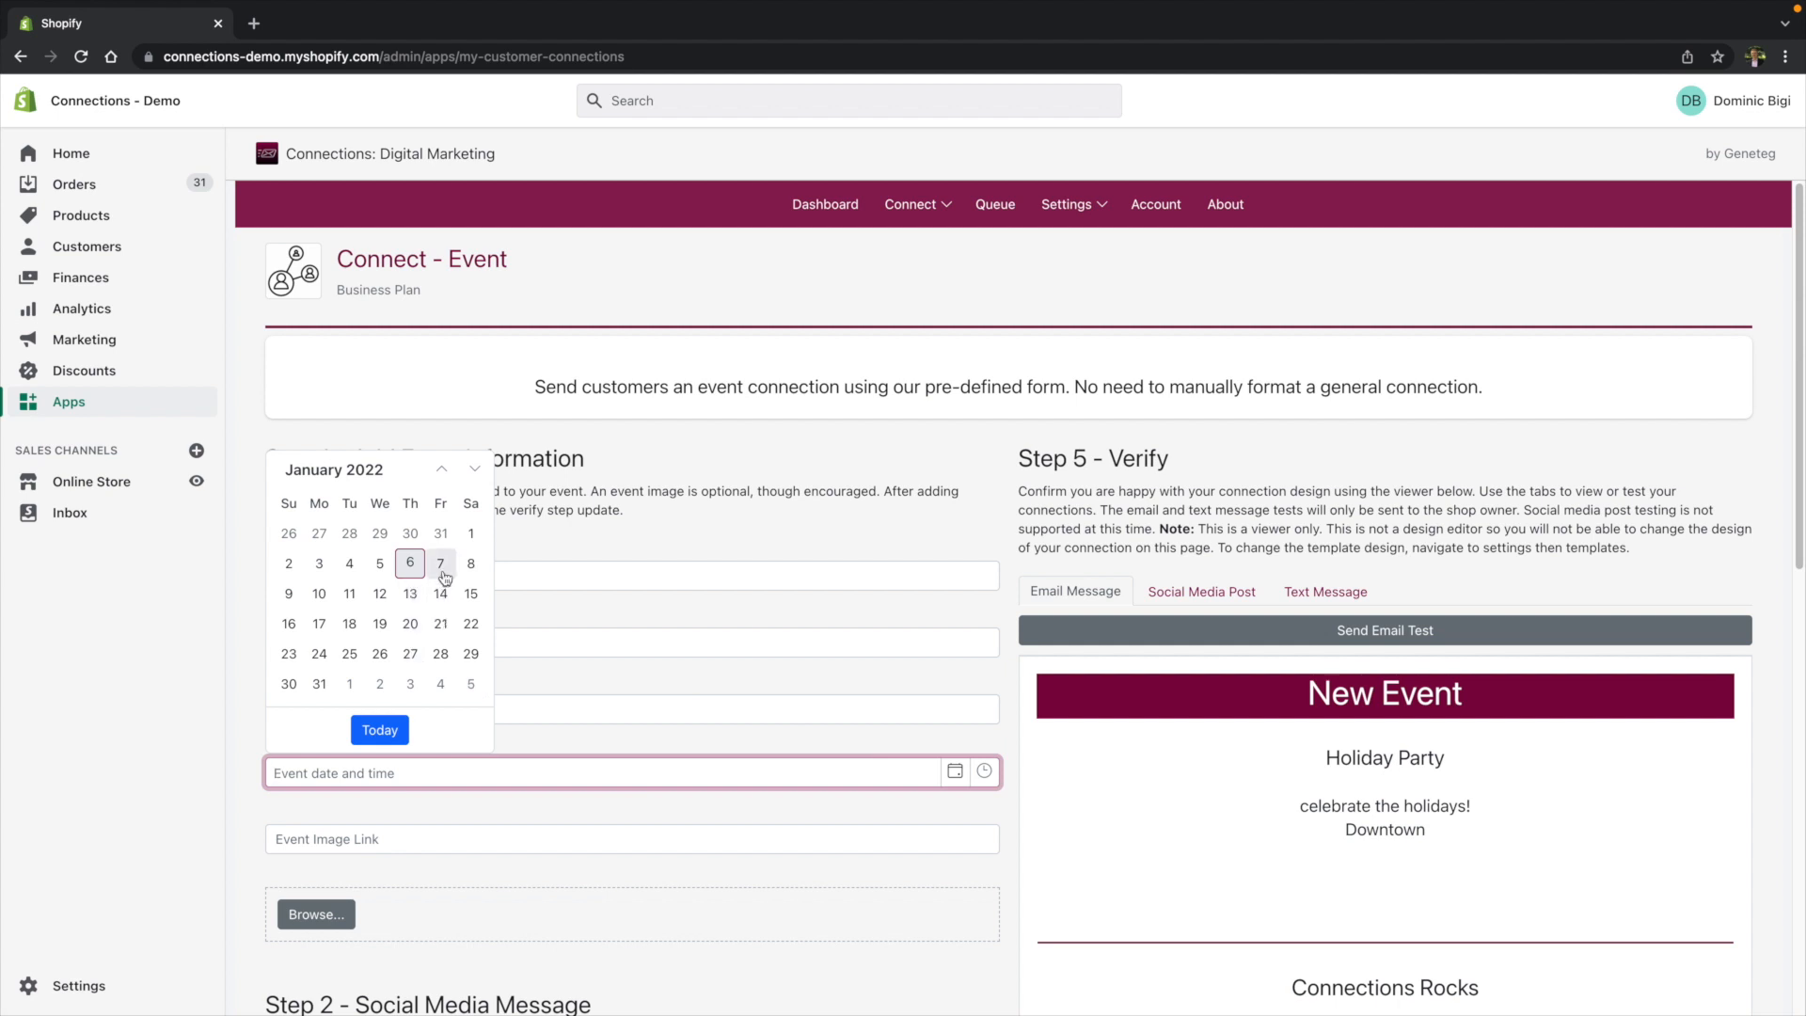
{"action": "left_click", "coordinate": [417, 595]}
{"action": "left_click", "coordinate": [984, 771]}
{"action": "left_click", "coordinate": [399, 634]}
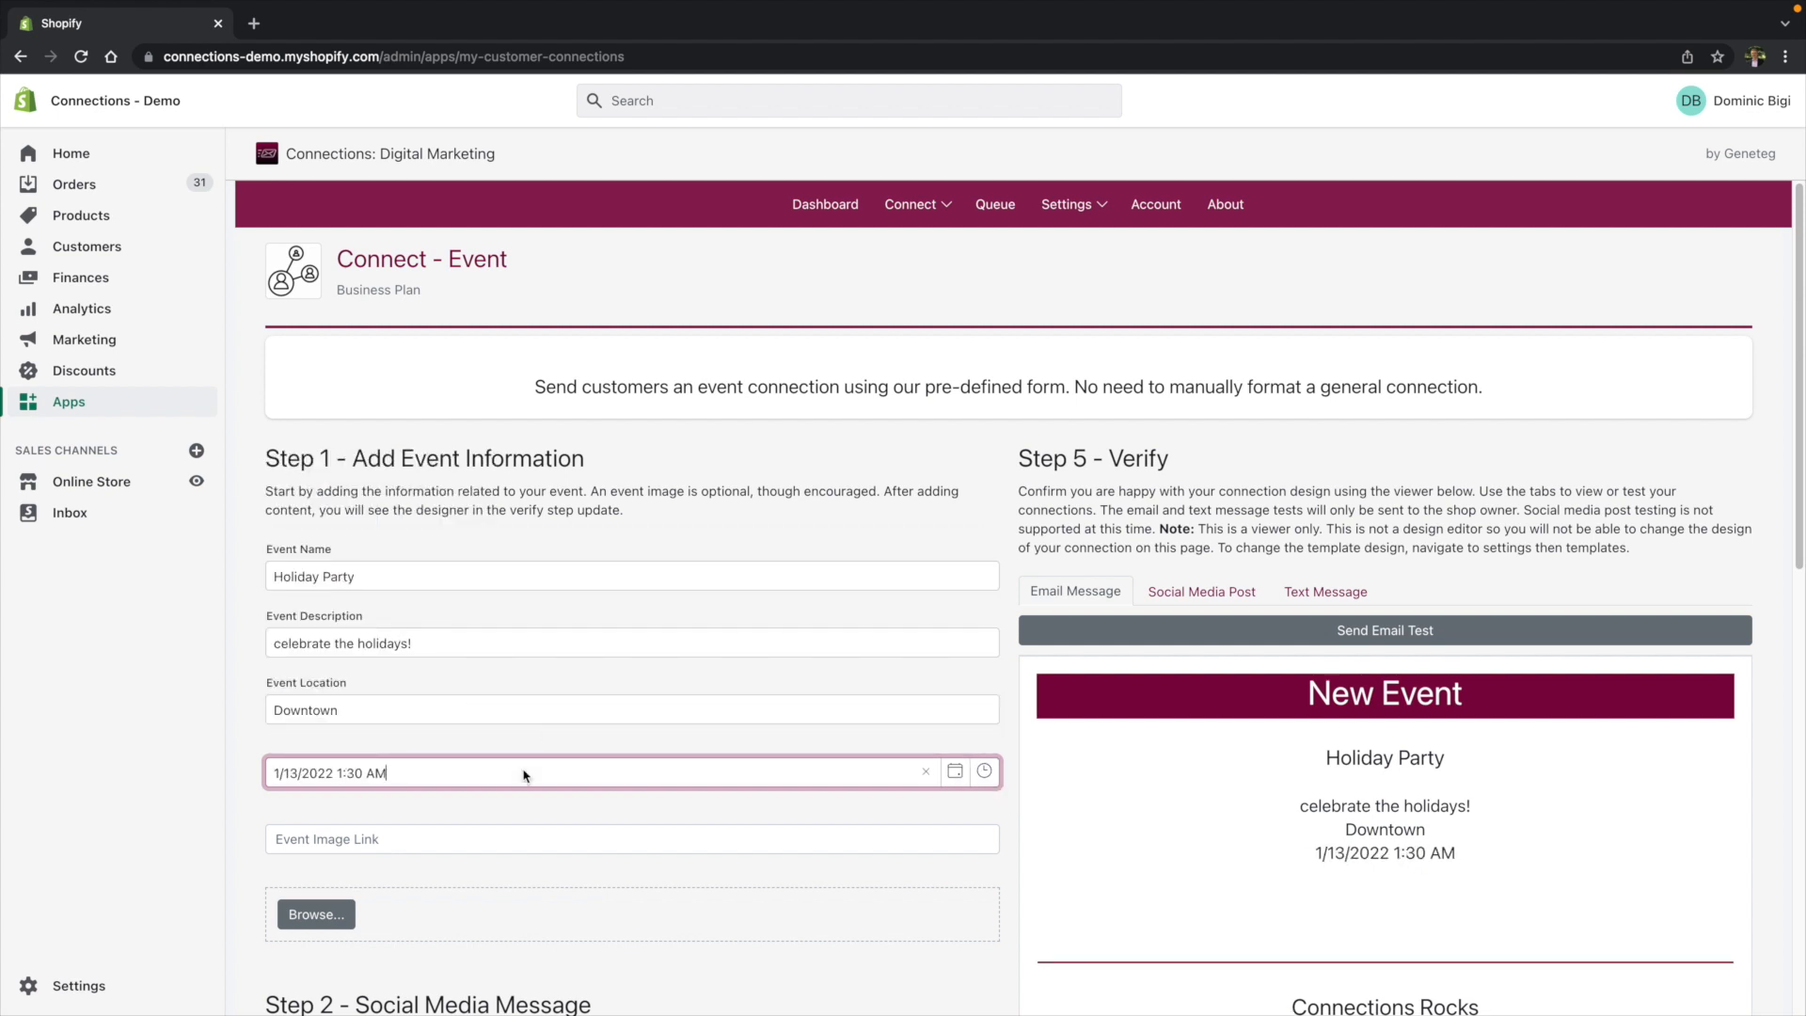
- Upload Happy Holidays.jpeg as the event image
{"action": "scroll", "coordinate": [389, 799], "scroll_direction": "down", "scroll_amount": 1}
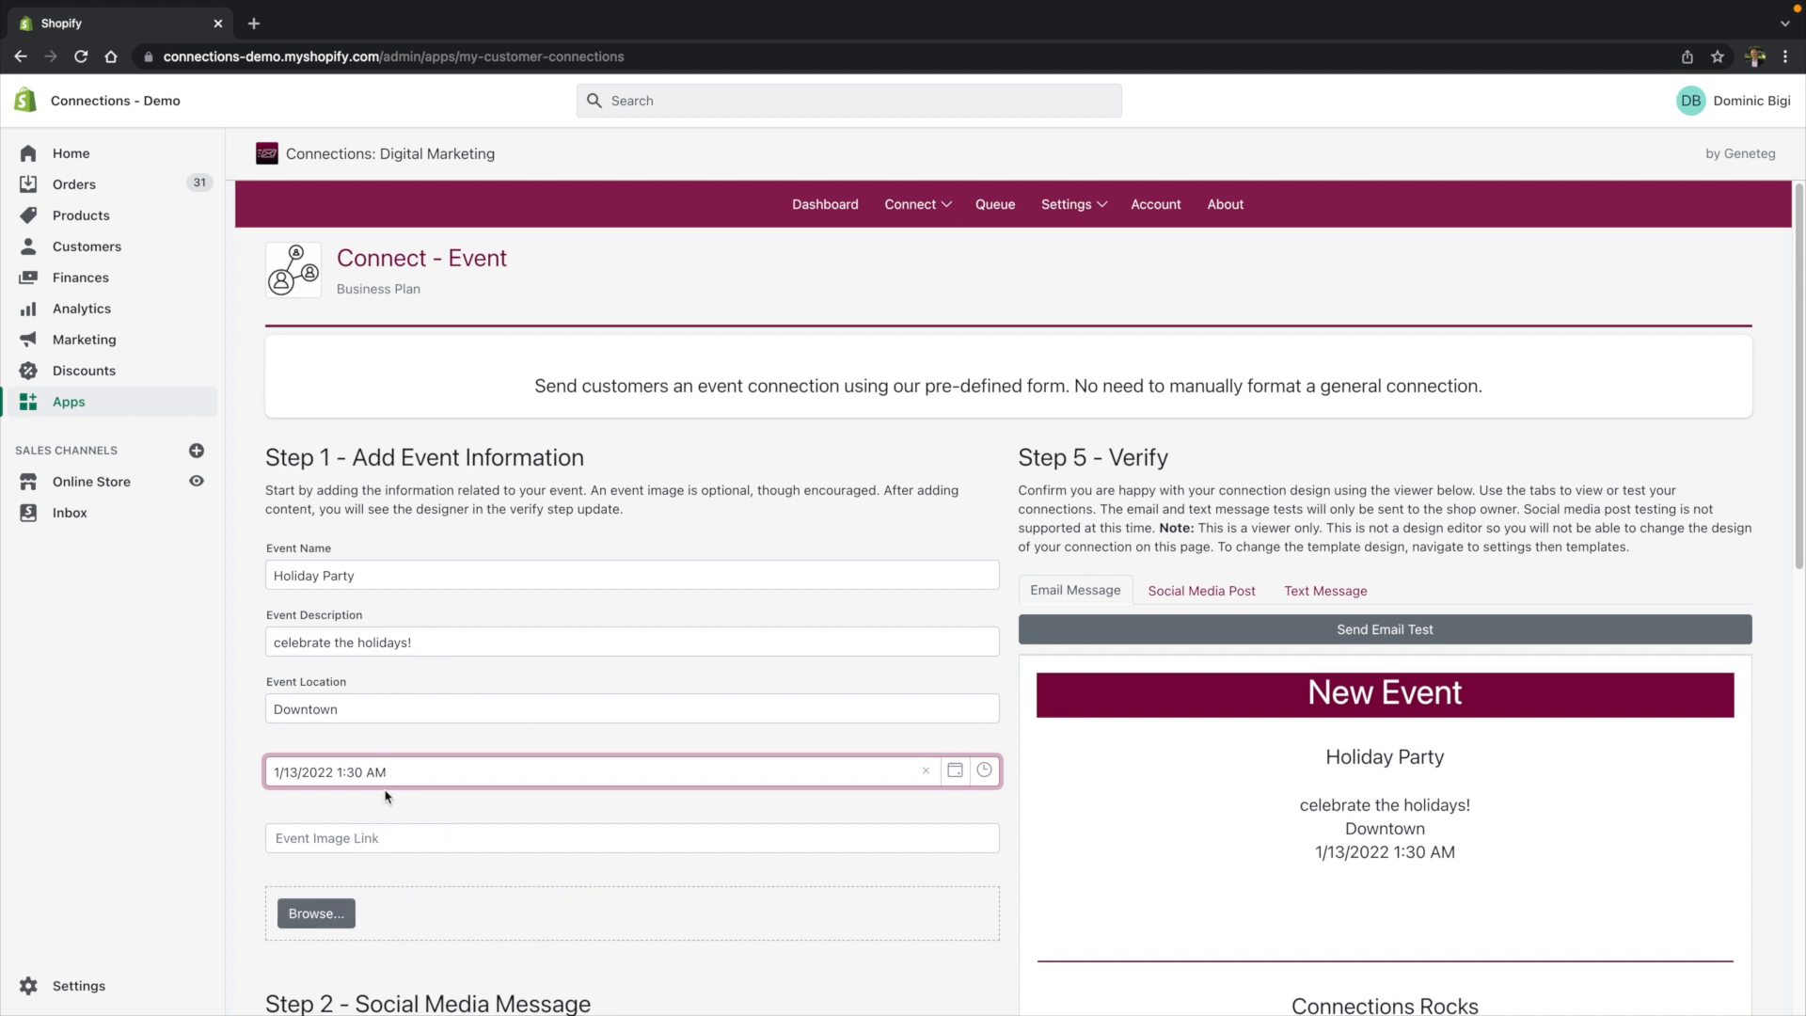
{"action": "left_click", "coordinate": [331, 901]}
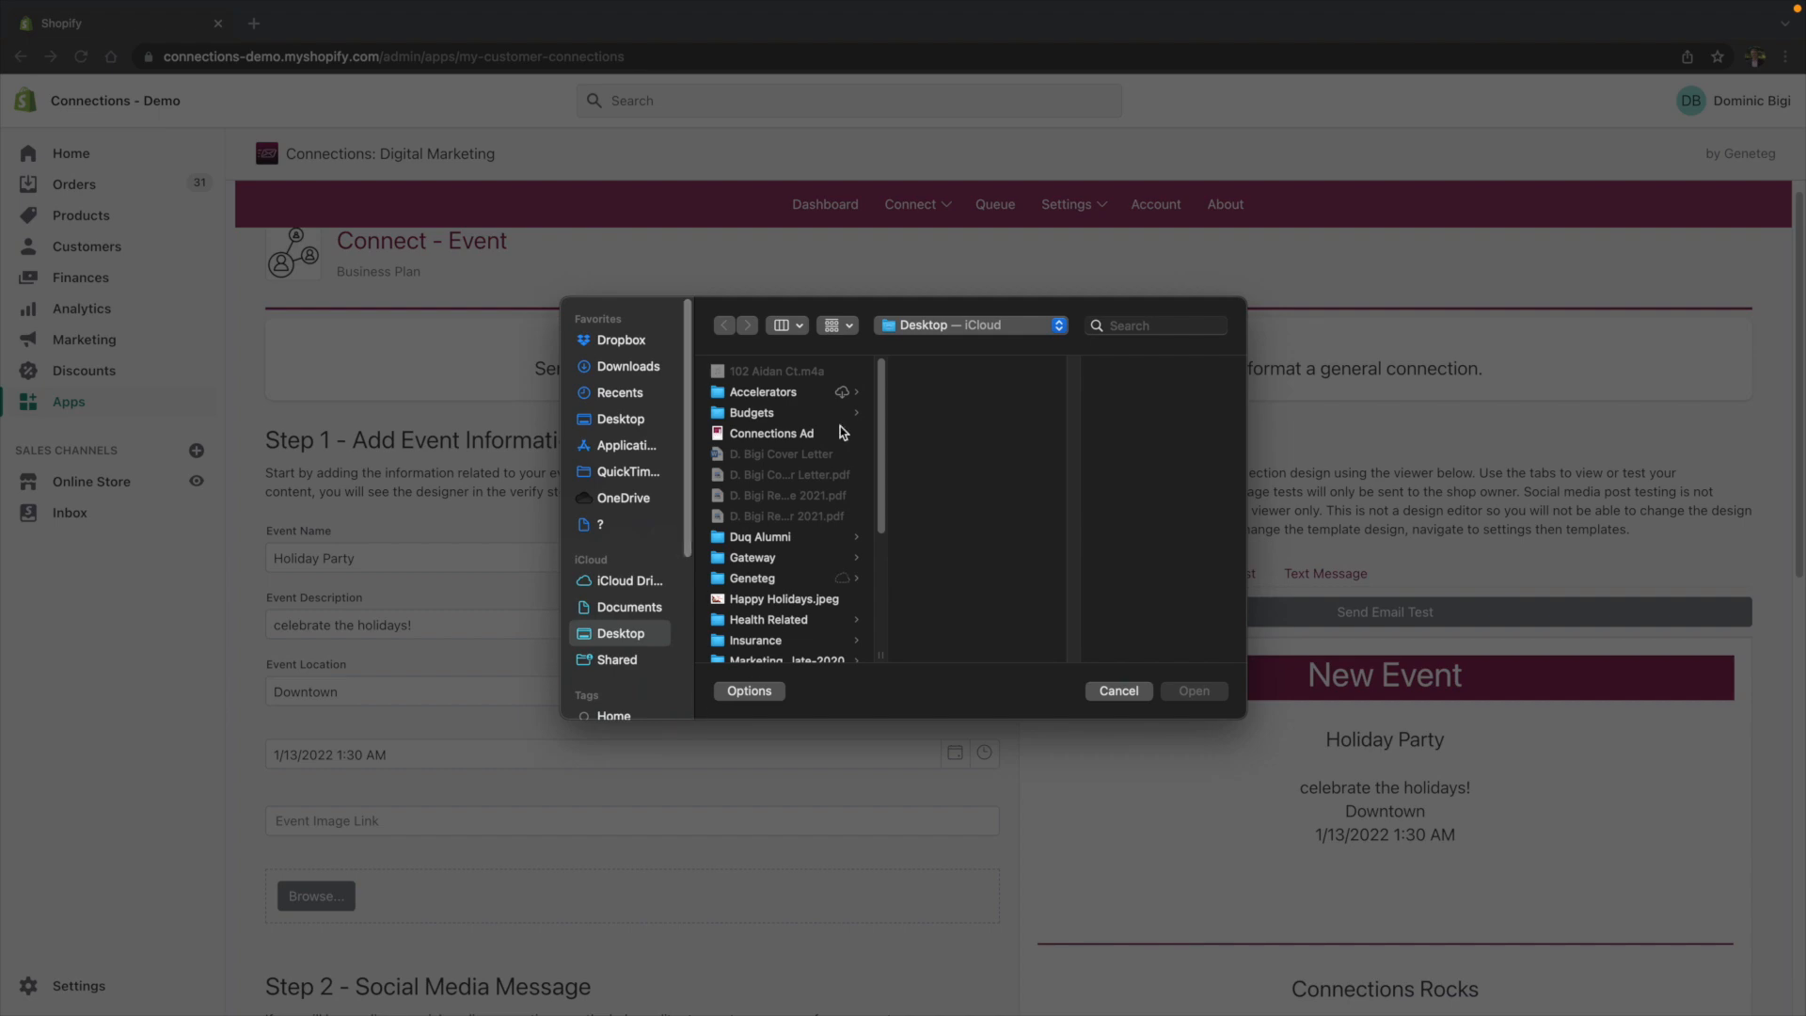
{"action": "double_click", "coordinate": [780, 600]}
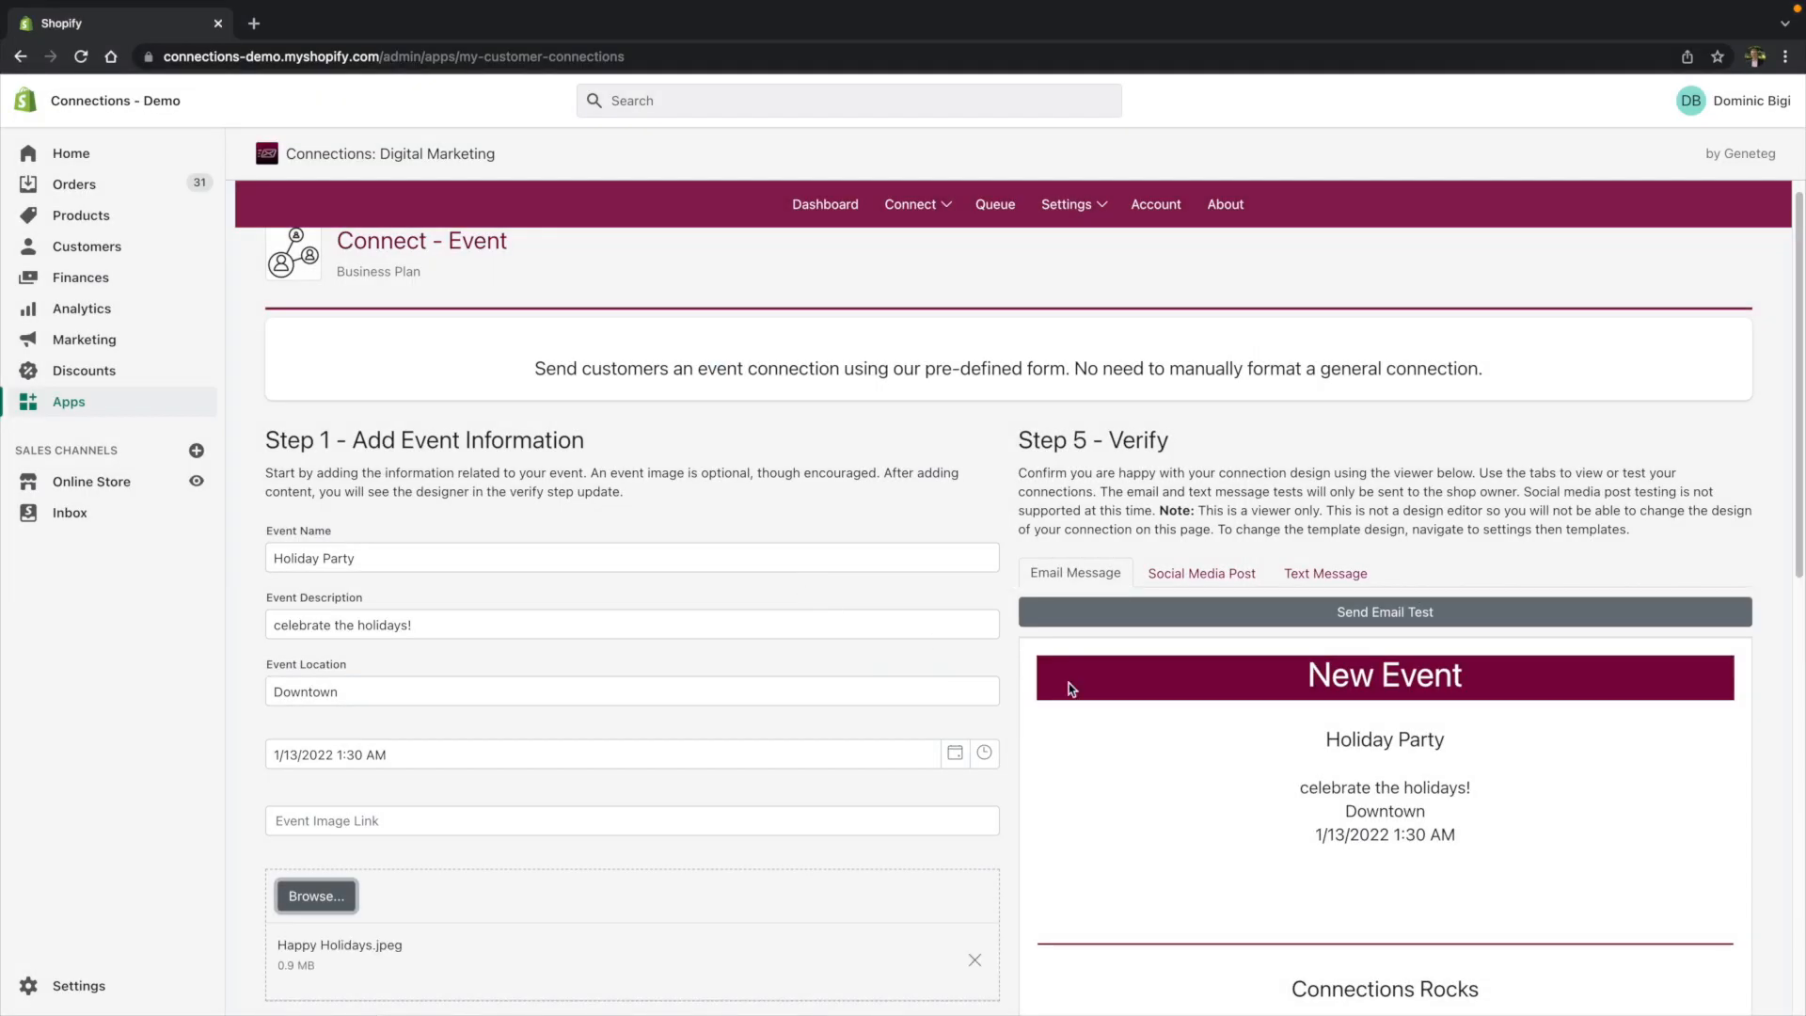
- Review the email preview of the event connection in the Verify section
{"action": "scroll", "coordinate": [624, 635], "scroll_direction": "down", "scroll_amount": 2}
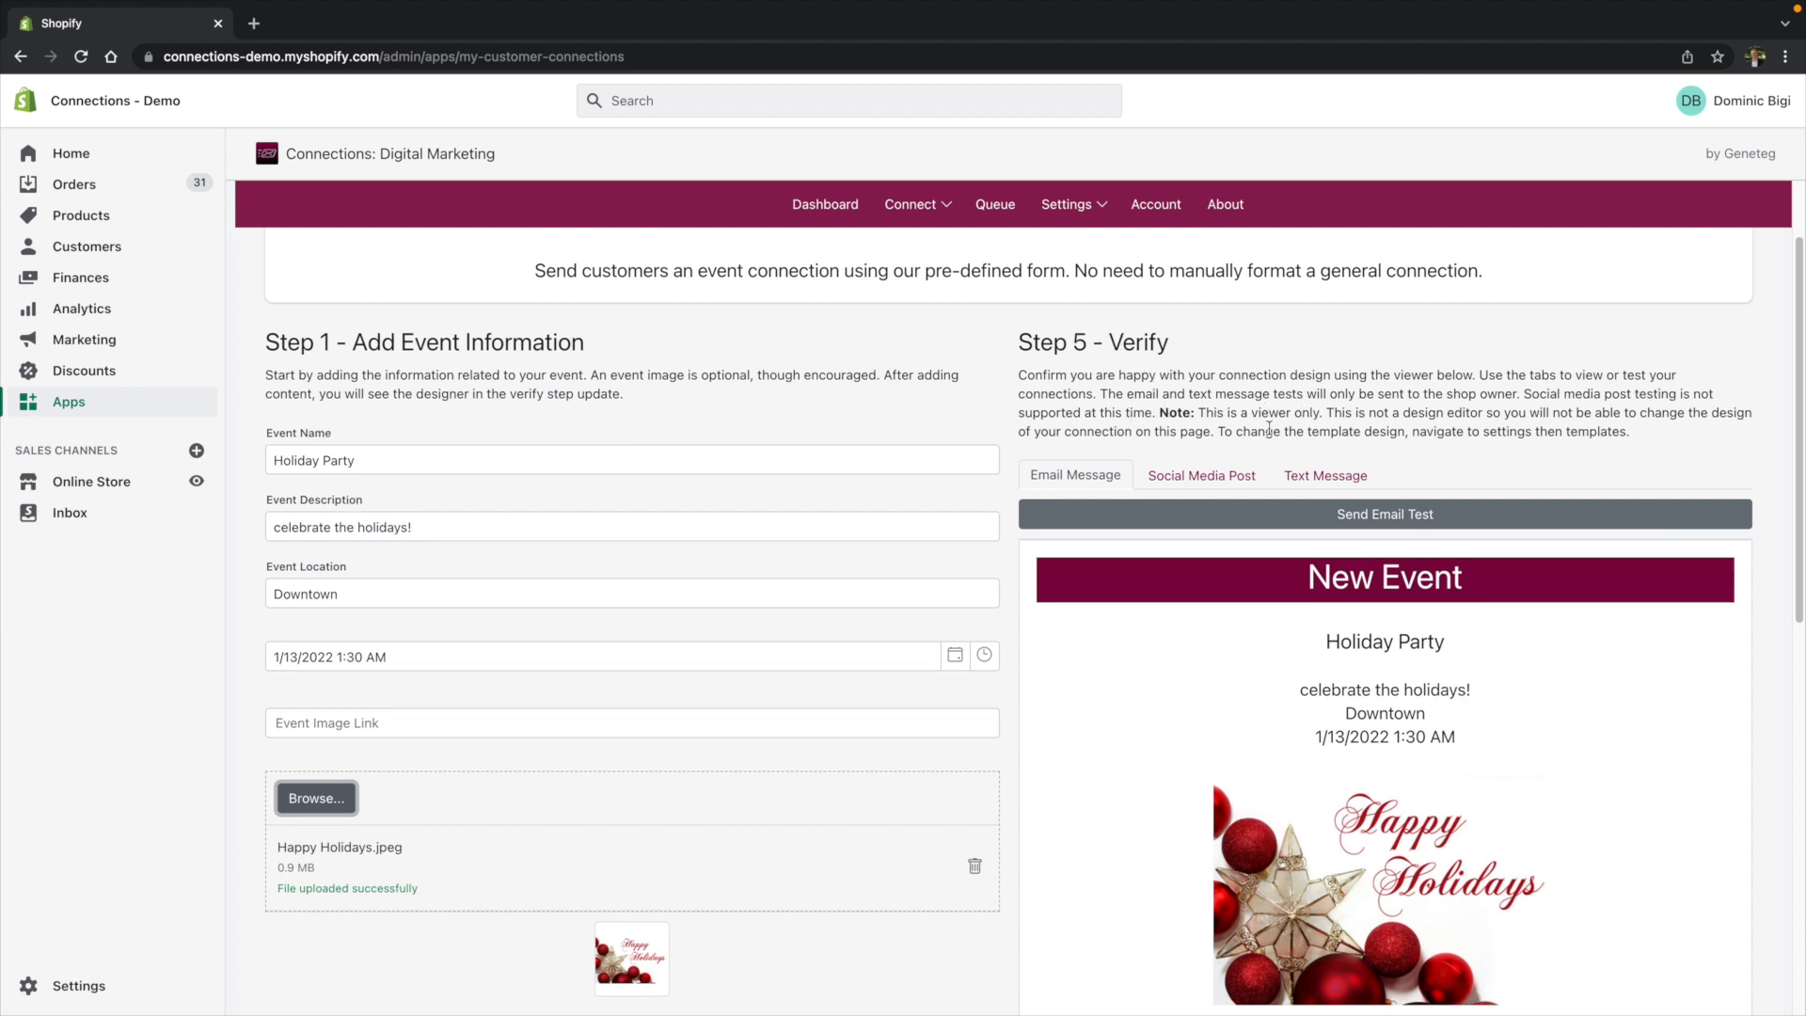
{"action": "scroll", "coordinate": [1509, 651], "scroll_direction": "down", "scroll_amount": 1}
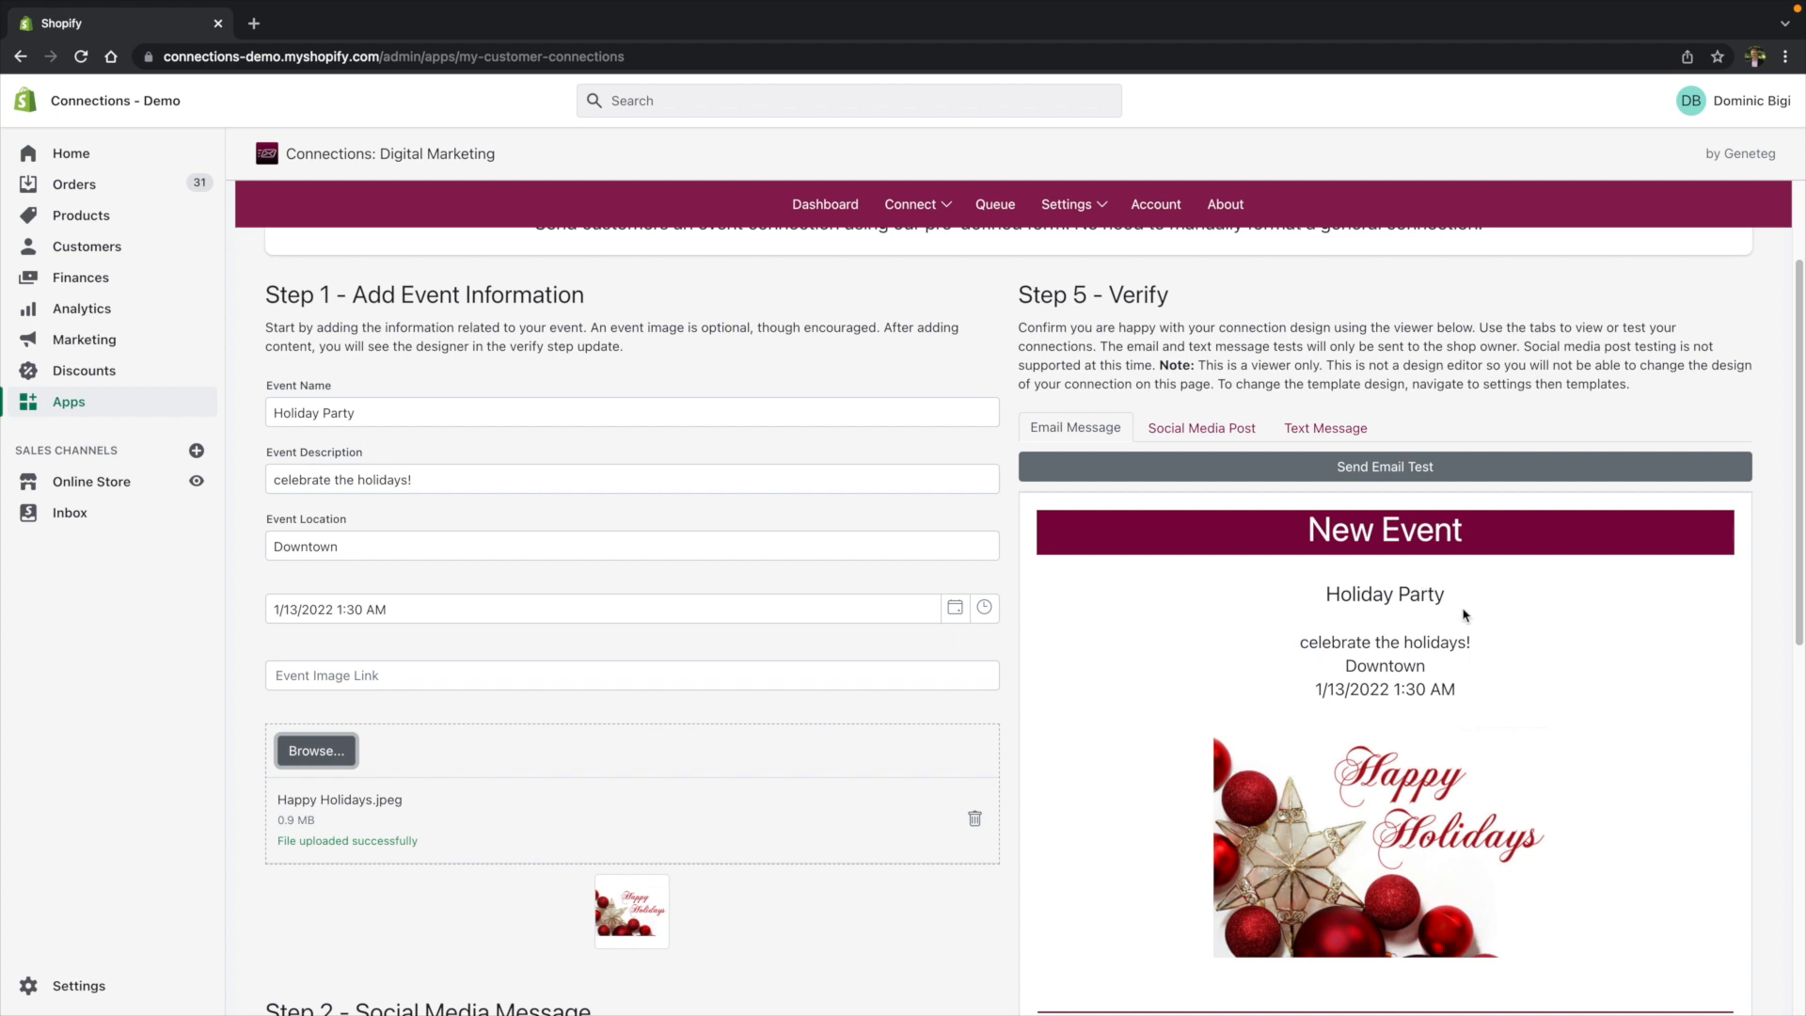
{"action": "scroll", "coordinate": [1428, 617], "scroll_direction": "down", "scroll_amount": 4}
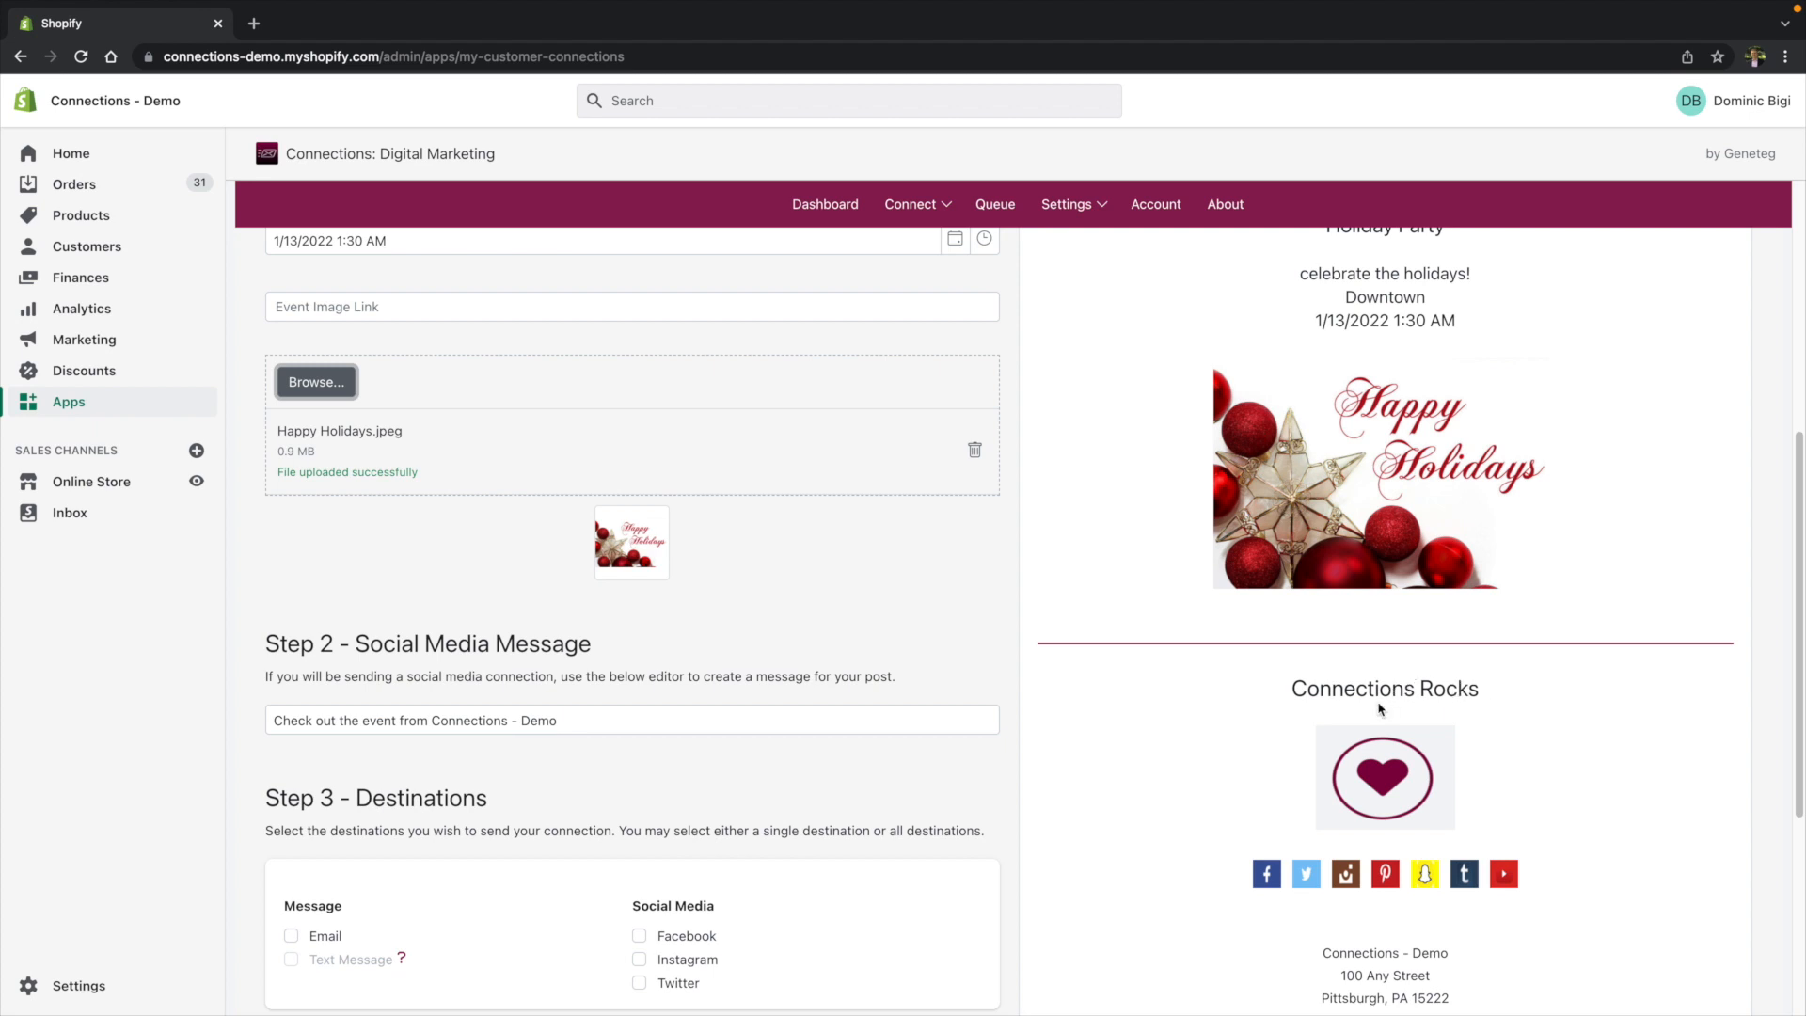
{"action": "left_click_drag", "start_coordinate": [1306, 686], "coordinate": [1483, 689]}
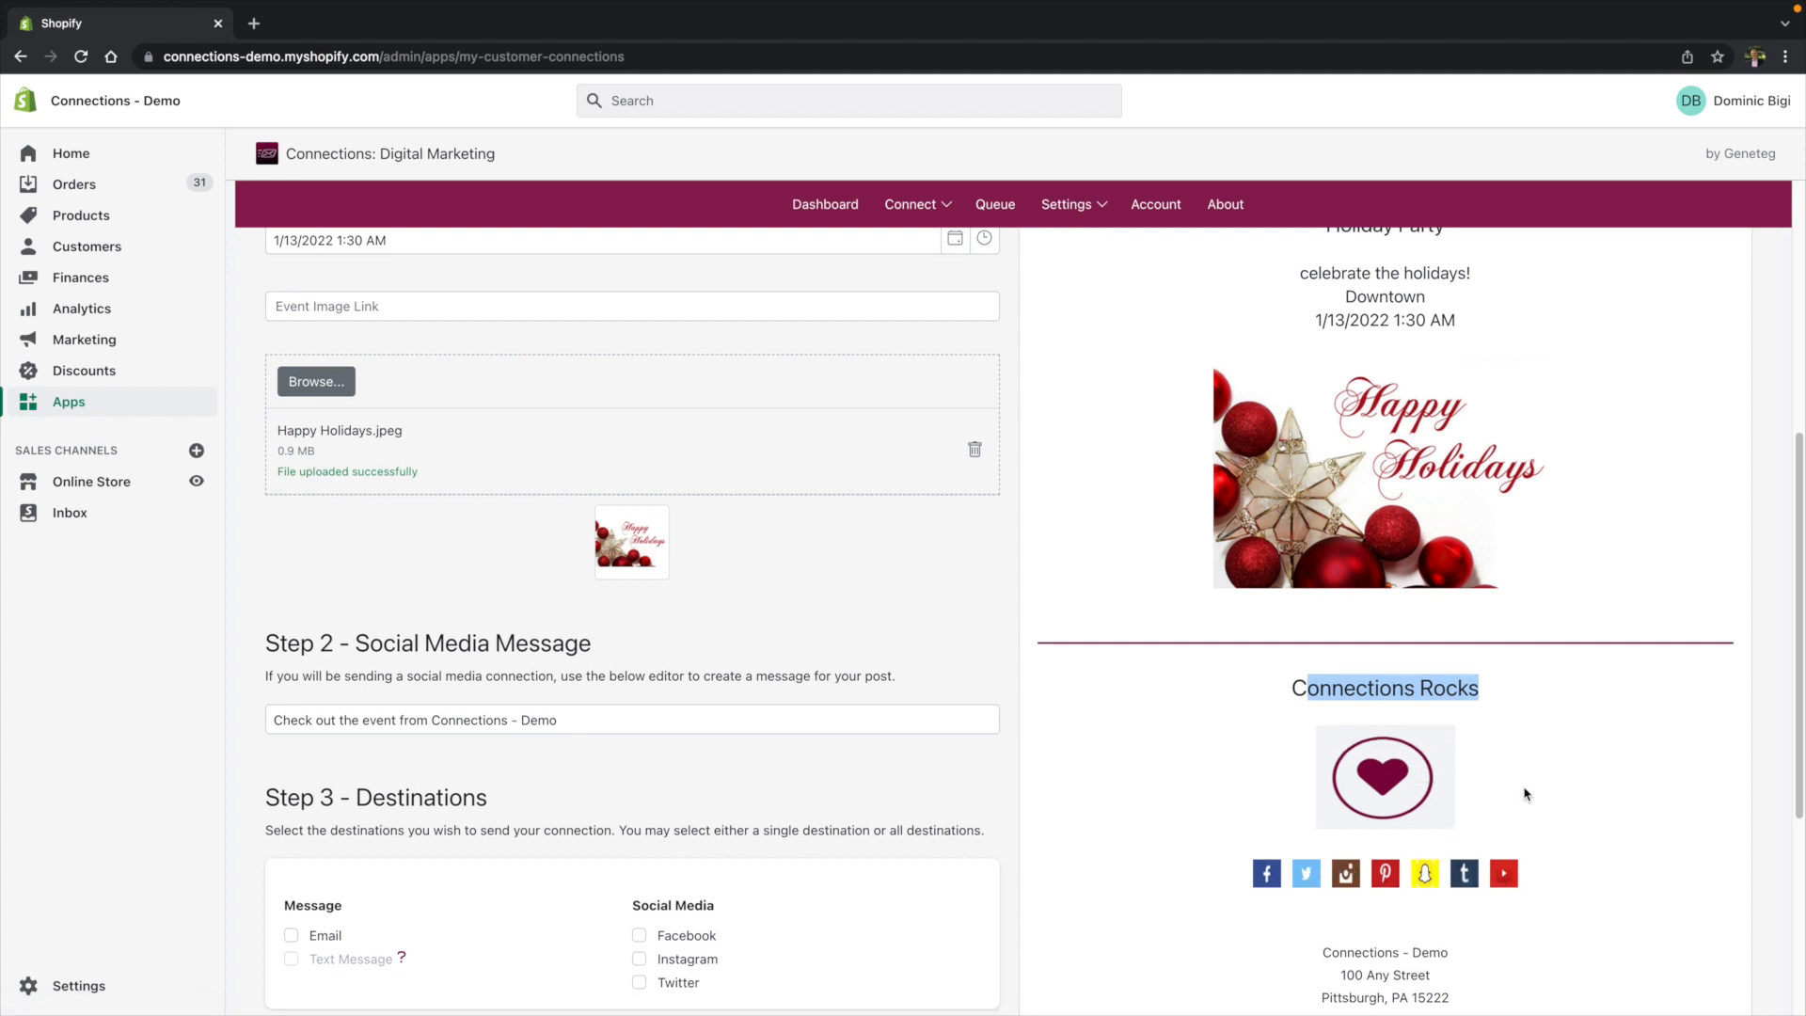
{"action": "scroll", "coordinate": [1509, 828], "scroll_direction": "down", "scroll_amount": 1}
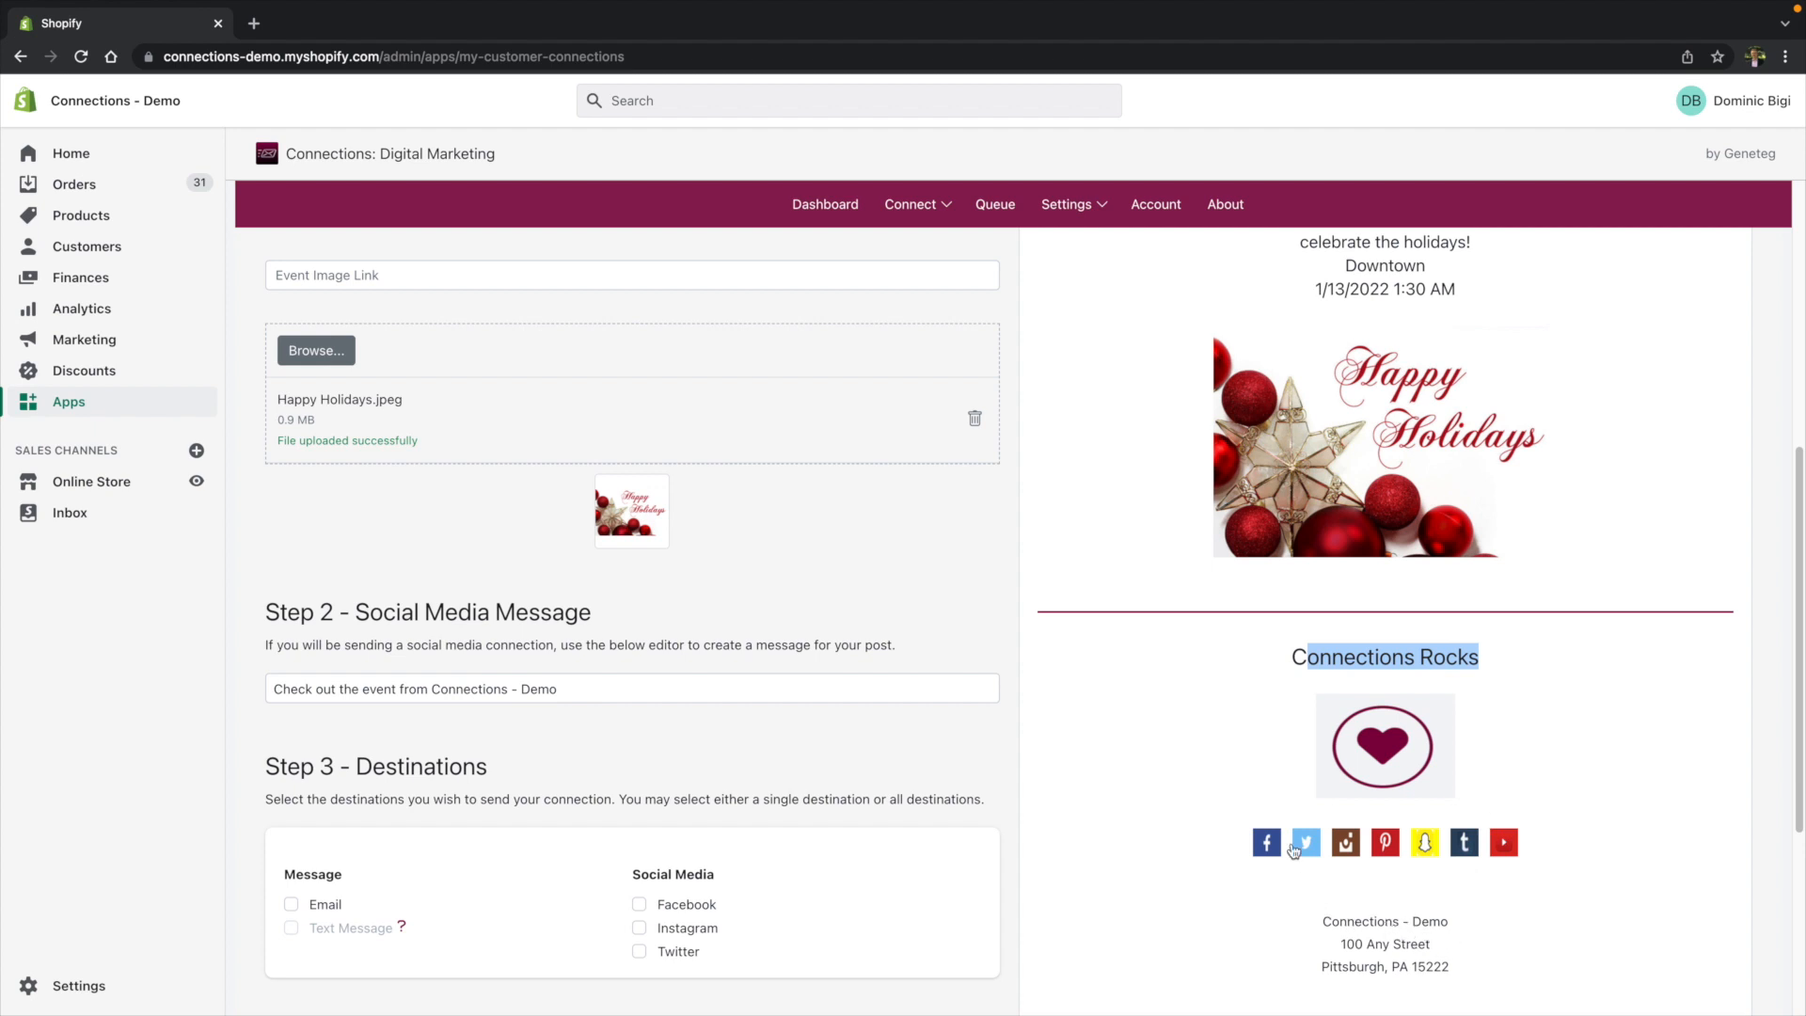
{"action": "scroll", "coordinate": [1221, 790], "scroll_direction": "up", "scroll_amount": 10}
{"action": "scroll", "coordinate": [1615, 547], "scroll_direction": "down", "scroll_amount": 2}
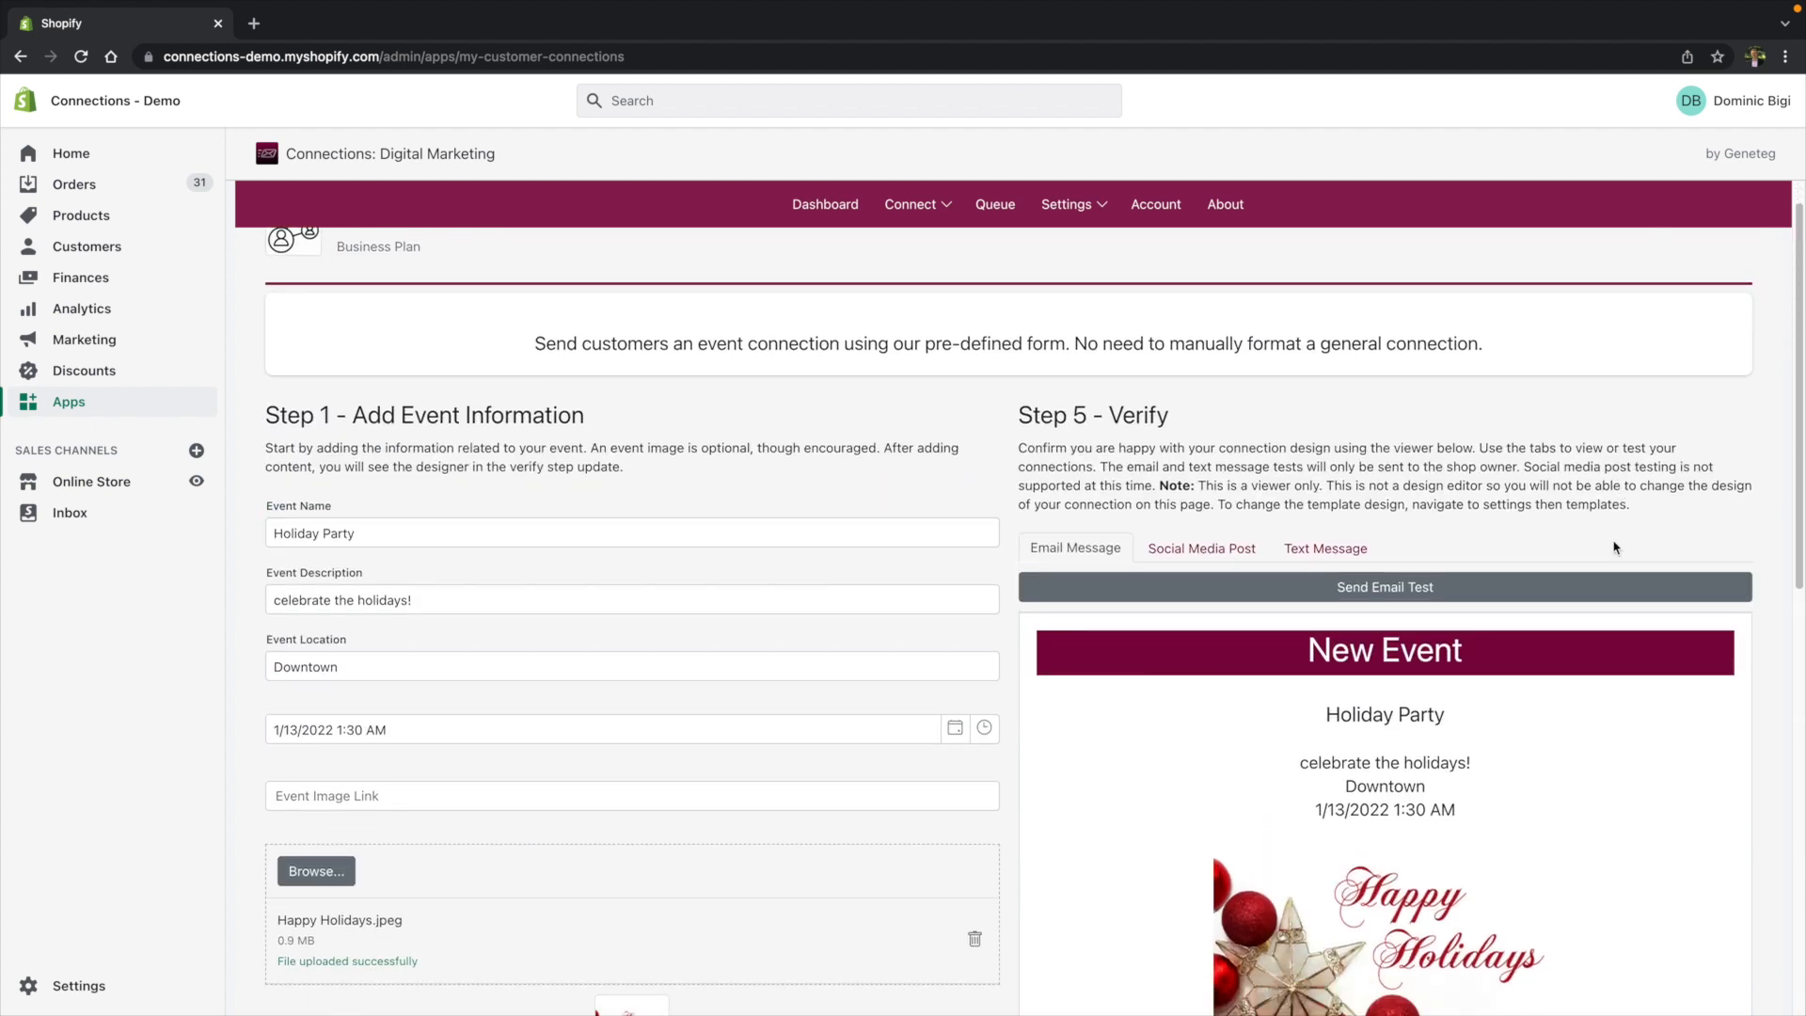
{"action": "scroll", "coordinate": [1661, 621], "scroll_direction": "down", "scroll_amount": 1}
{"action": "scroll", "coordinate": [1488, 451], "scroll_direction": "down", "scroll_amount": 1}
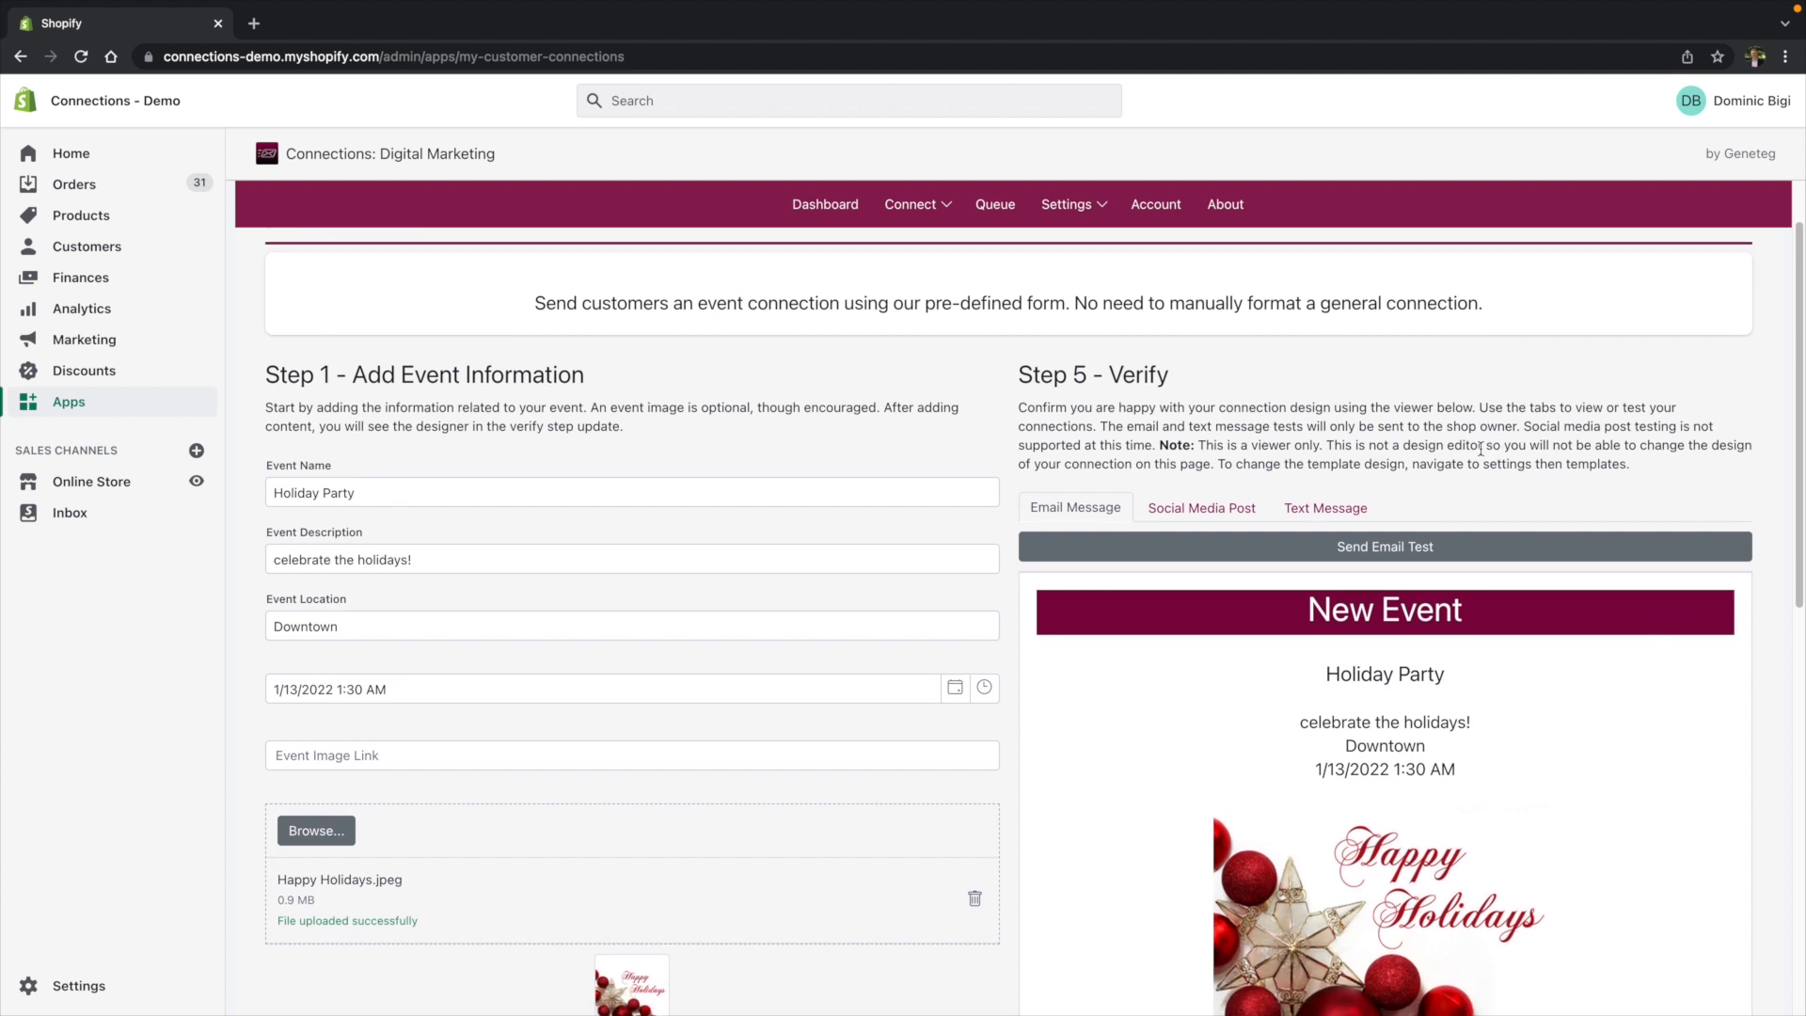
{"action": "scroll", "coordinate": [1565, 649], "scroll_direction": "down", "scroll_amount": 1}
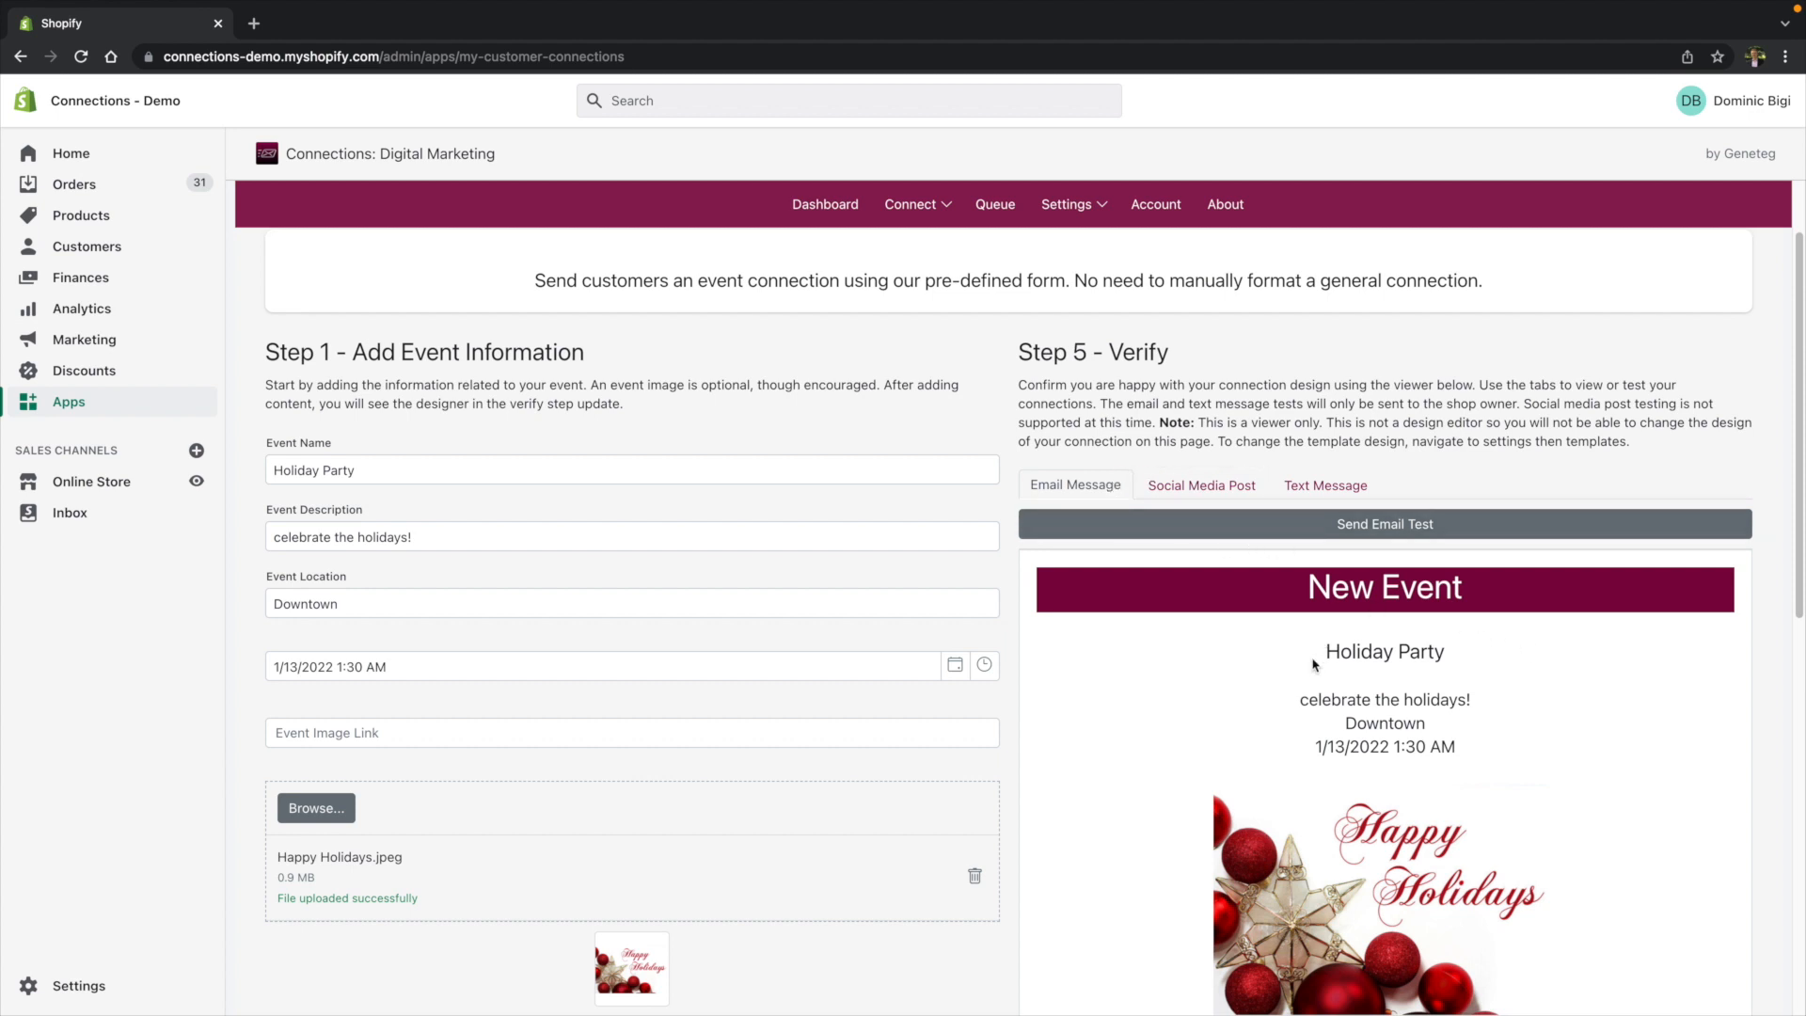
- Compare the social media post and text message previews, returning to the email preview
{"action": "left_click", "coordinate": [1216, 487]}
{"action": "scroll", "coordinate": [1364, 625], "scroll_direction": "down", "scroll_amount": 1}
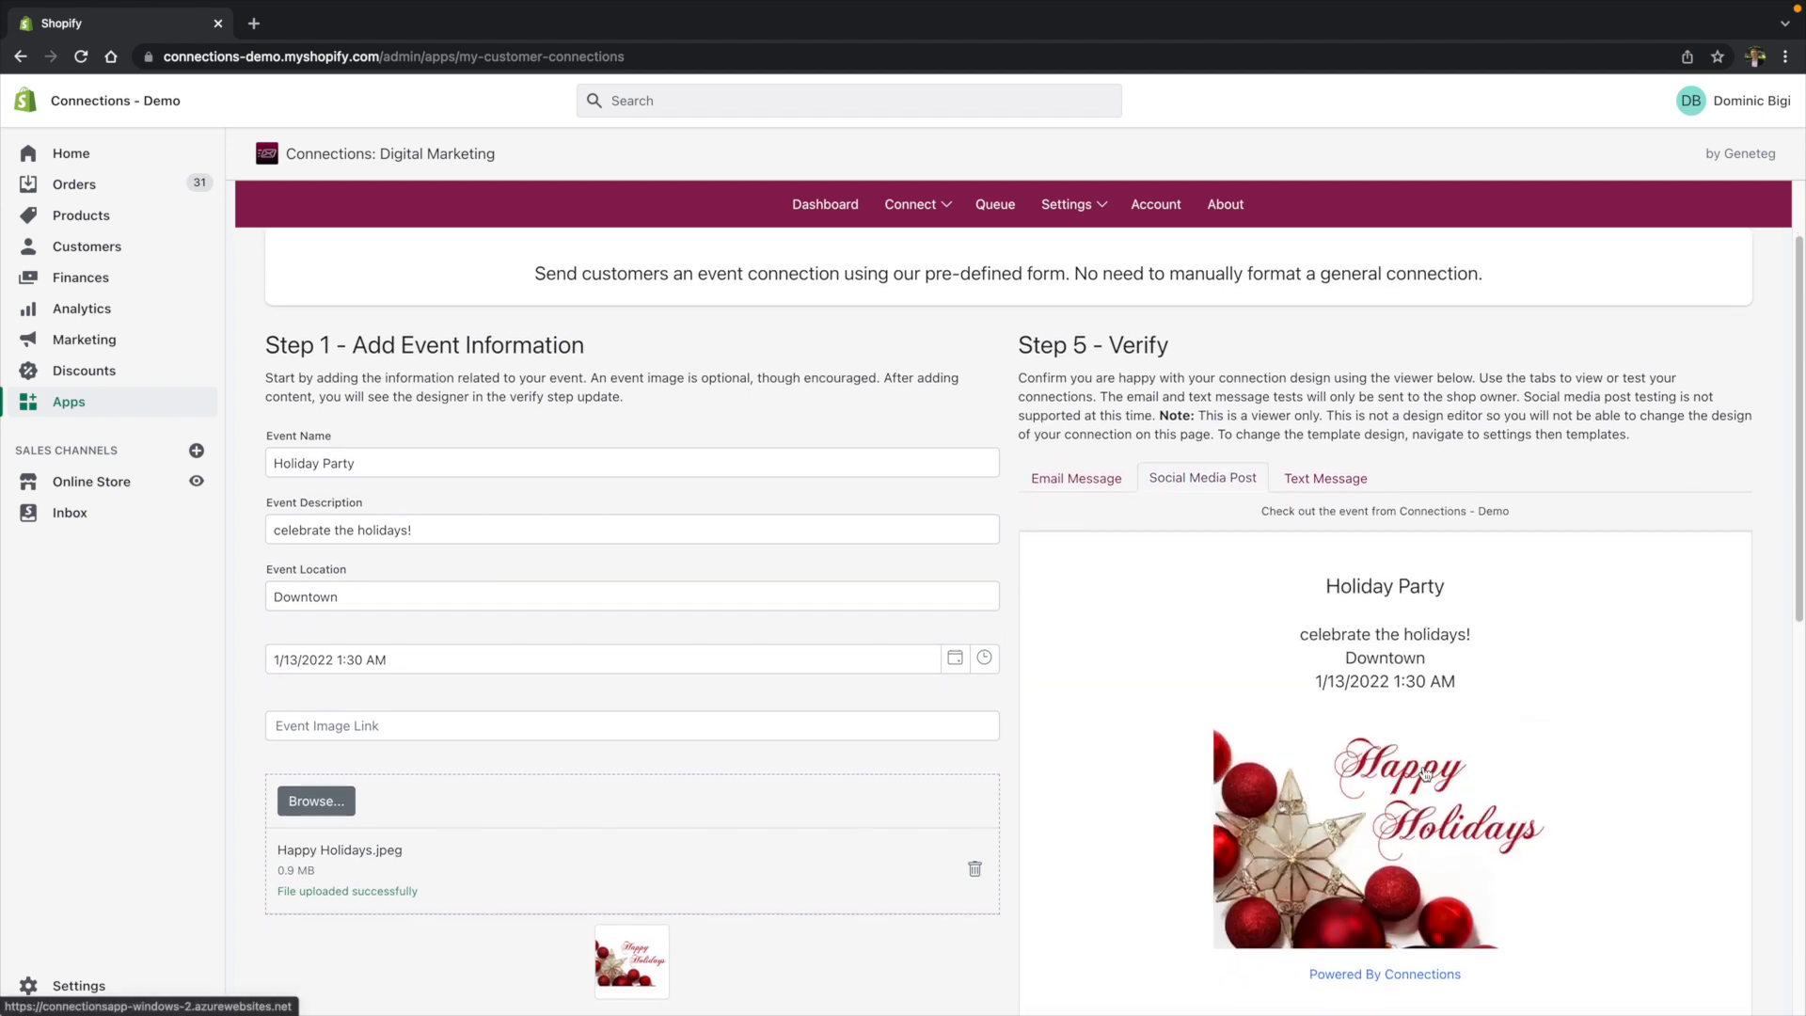
{"action": "left_click", "coordinate": [1349, 492]}
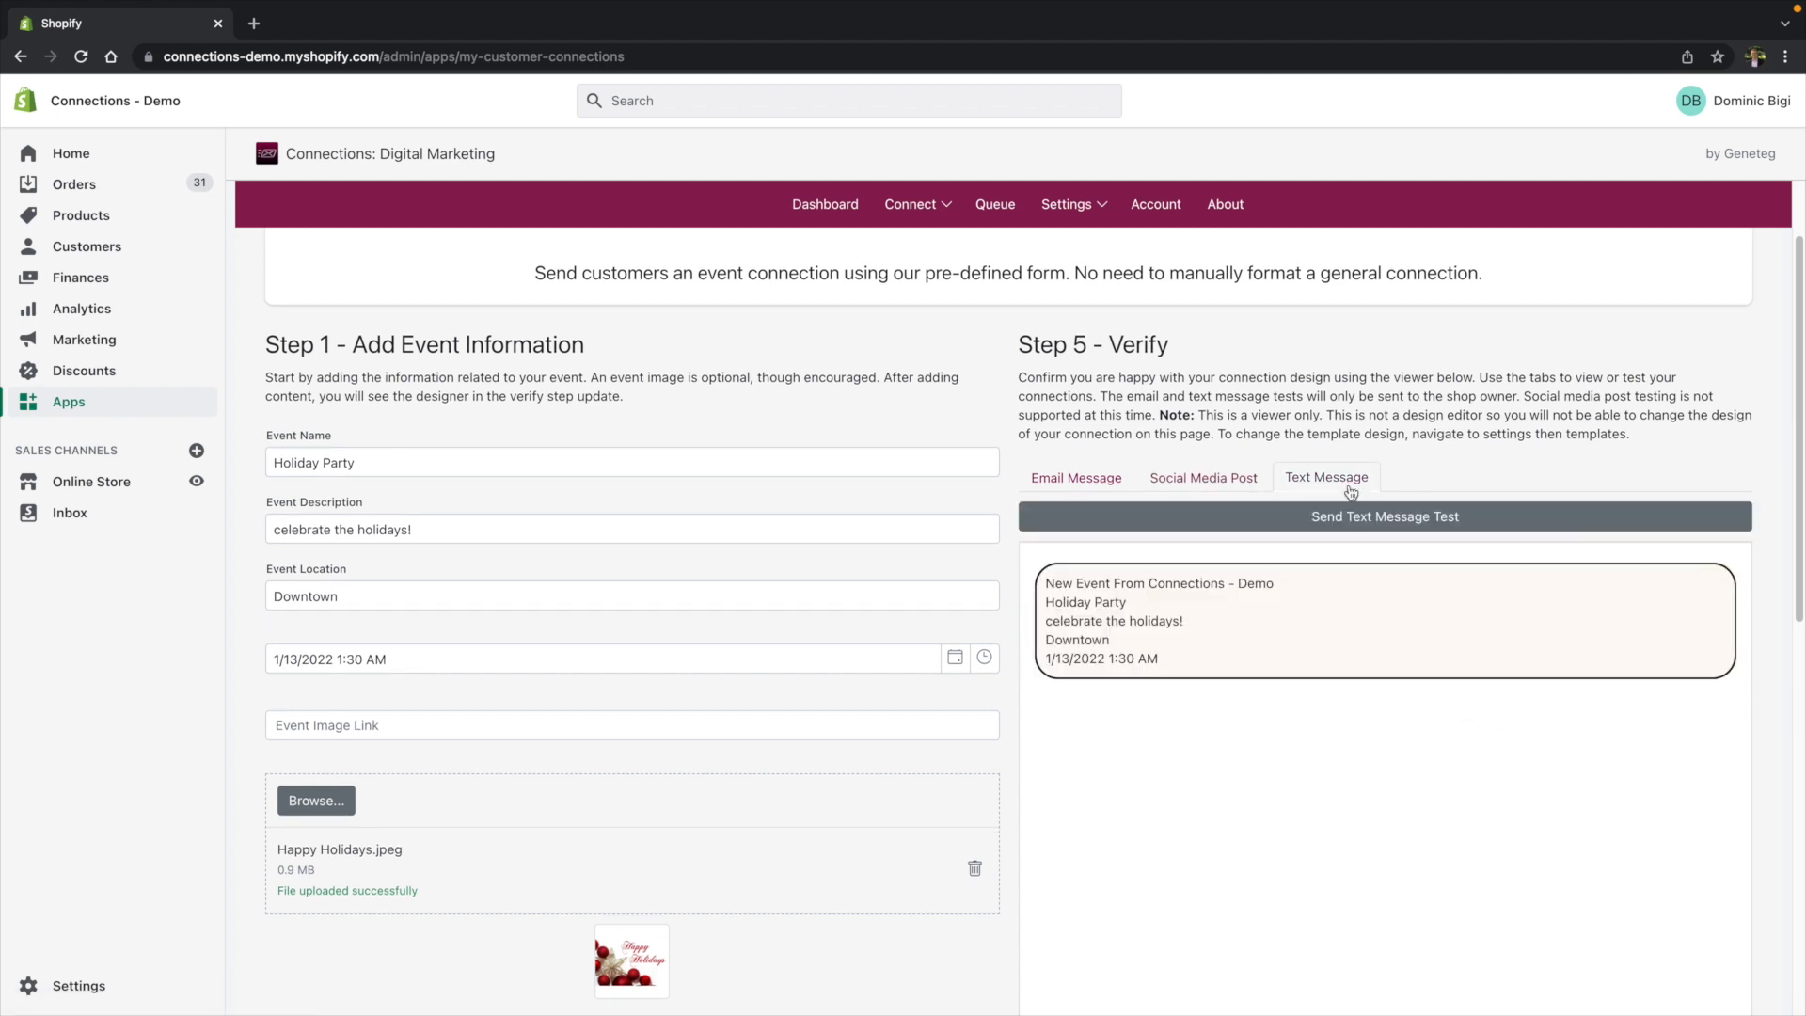
{"action": "left_click", "coordinate": [1097, 485]}
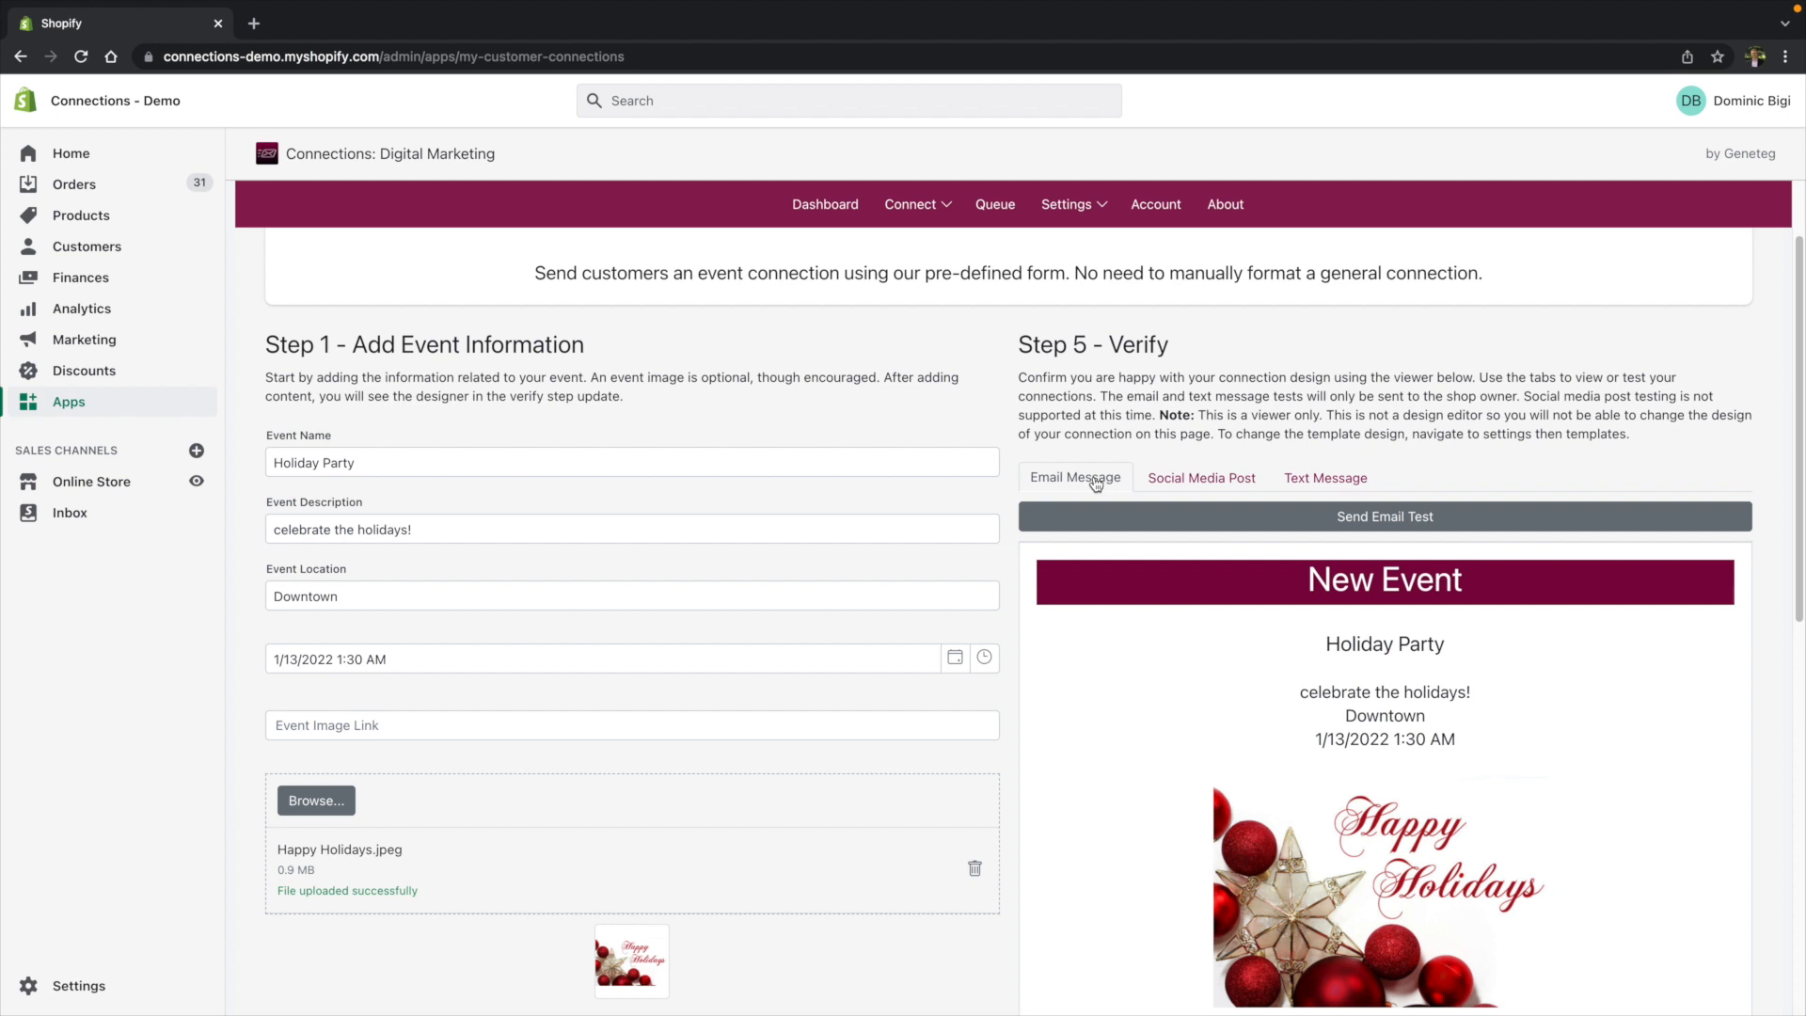
- Send a test email of the connection to the shop owner
{"action": "left_click", "coordinate": [1411, 526]}
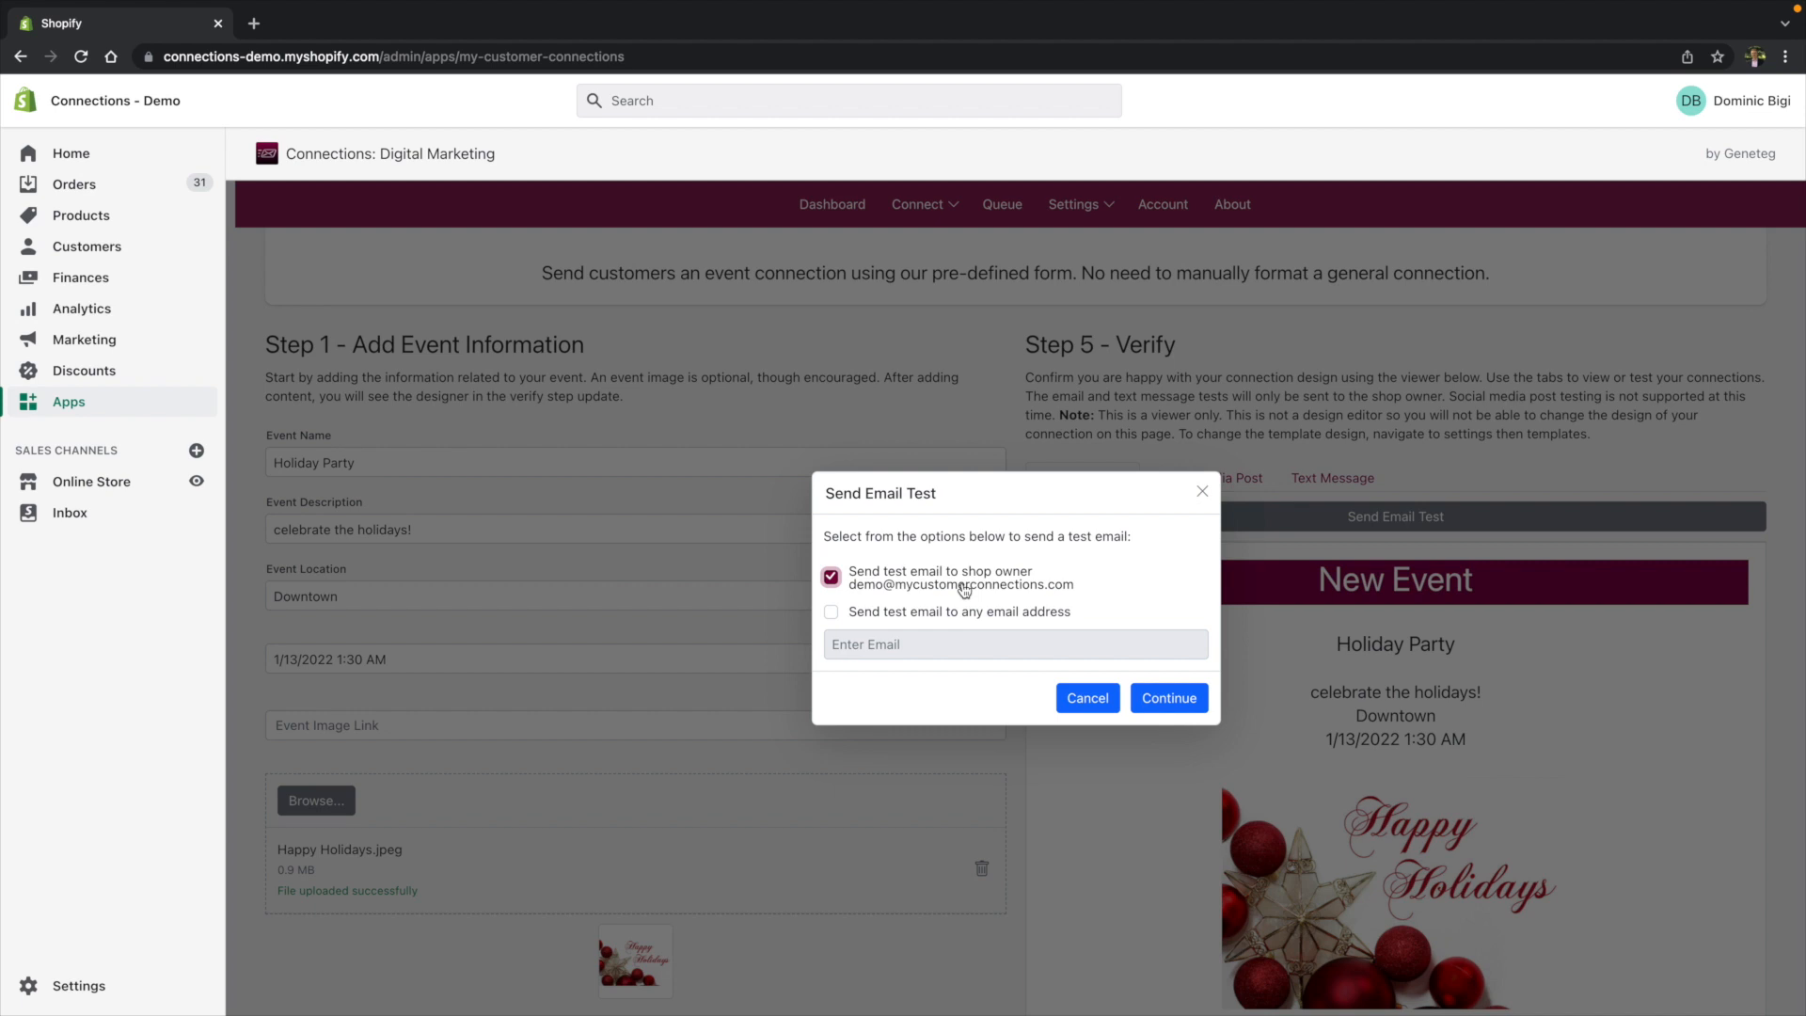
{"action": "left_click", "coordinate": [1183, 706]}
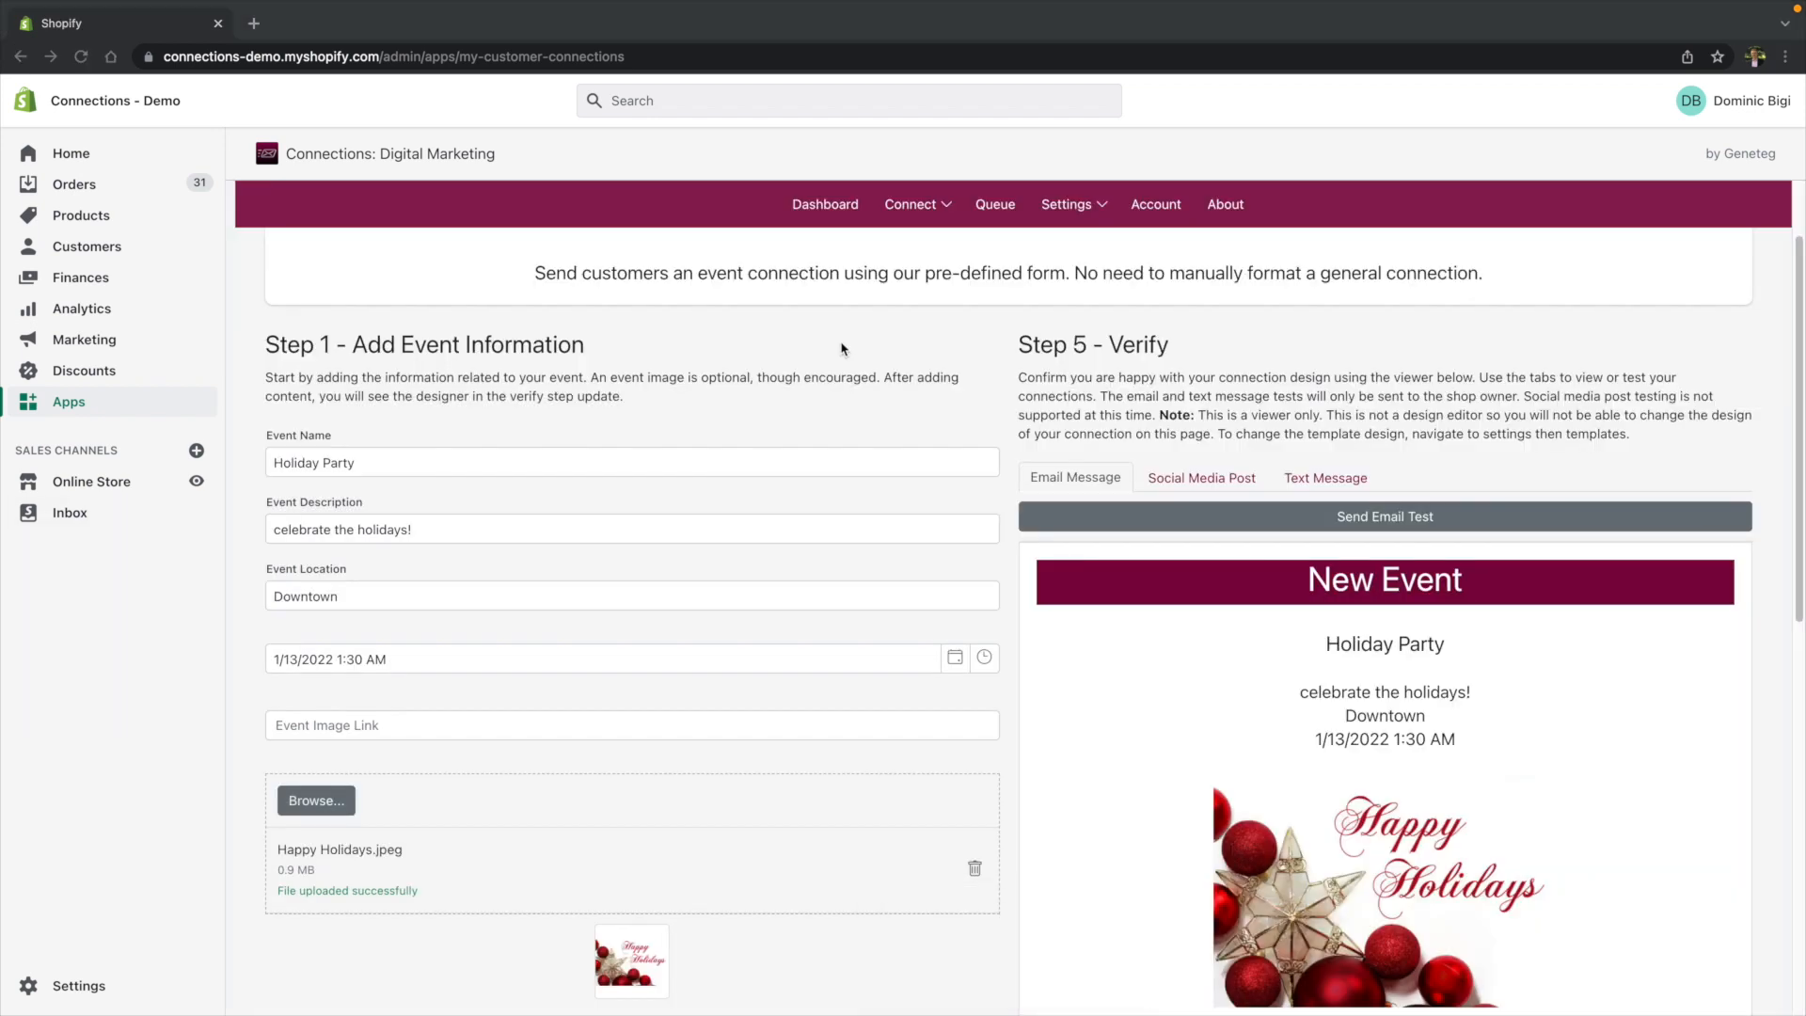
- Replace the social media message with Happy Holidays!
{"action": "scroll", "coordinate": [715, 357], "scroll_direction": "down", "scroll_amount": 3}
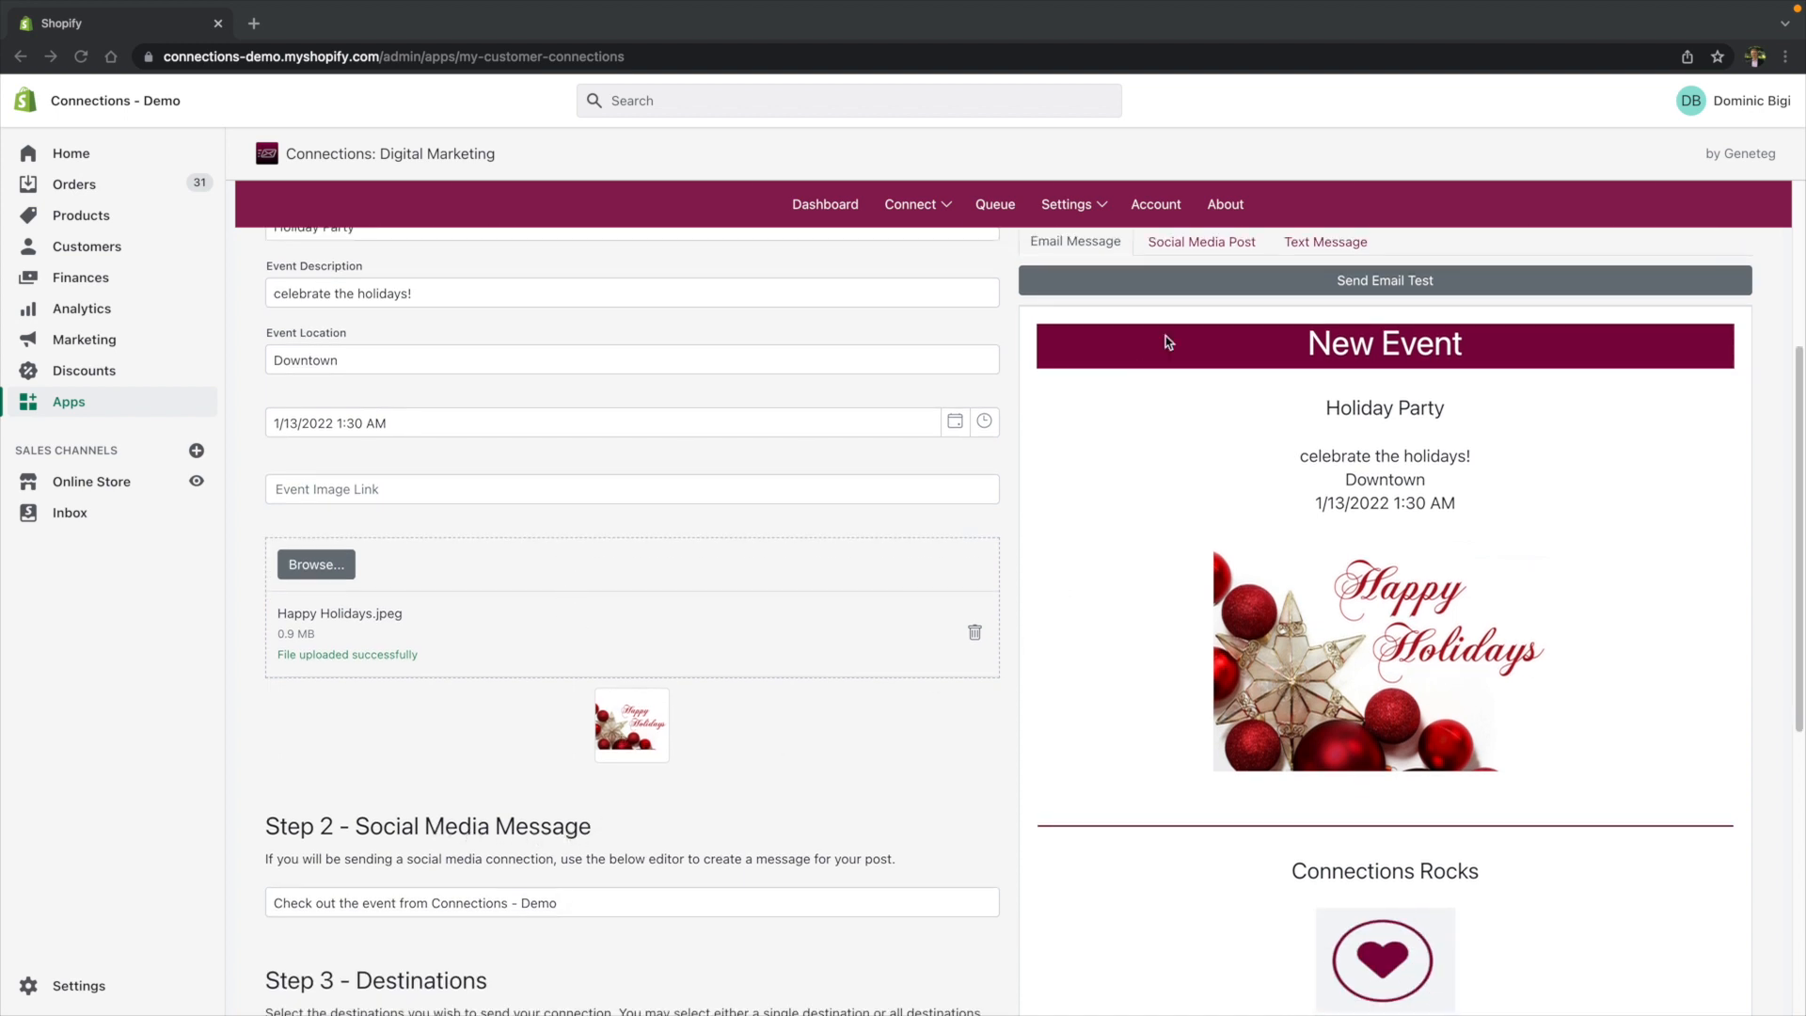
{"action": "left_click", "coordinate": [1220, 246]}
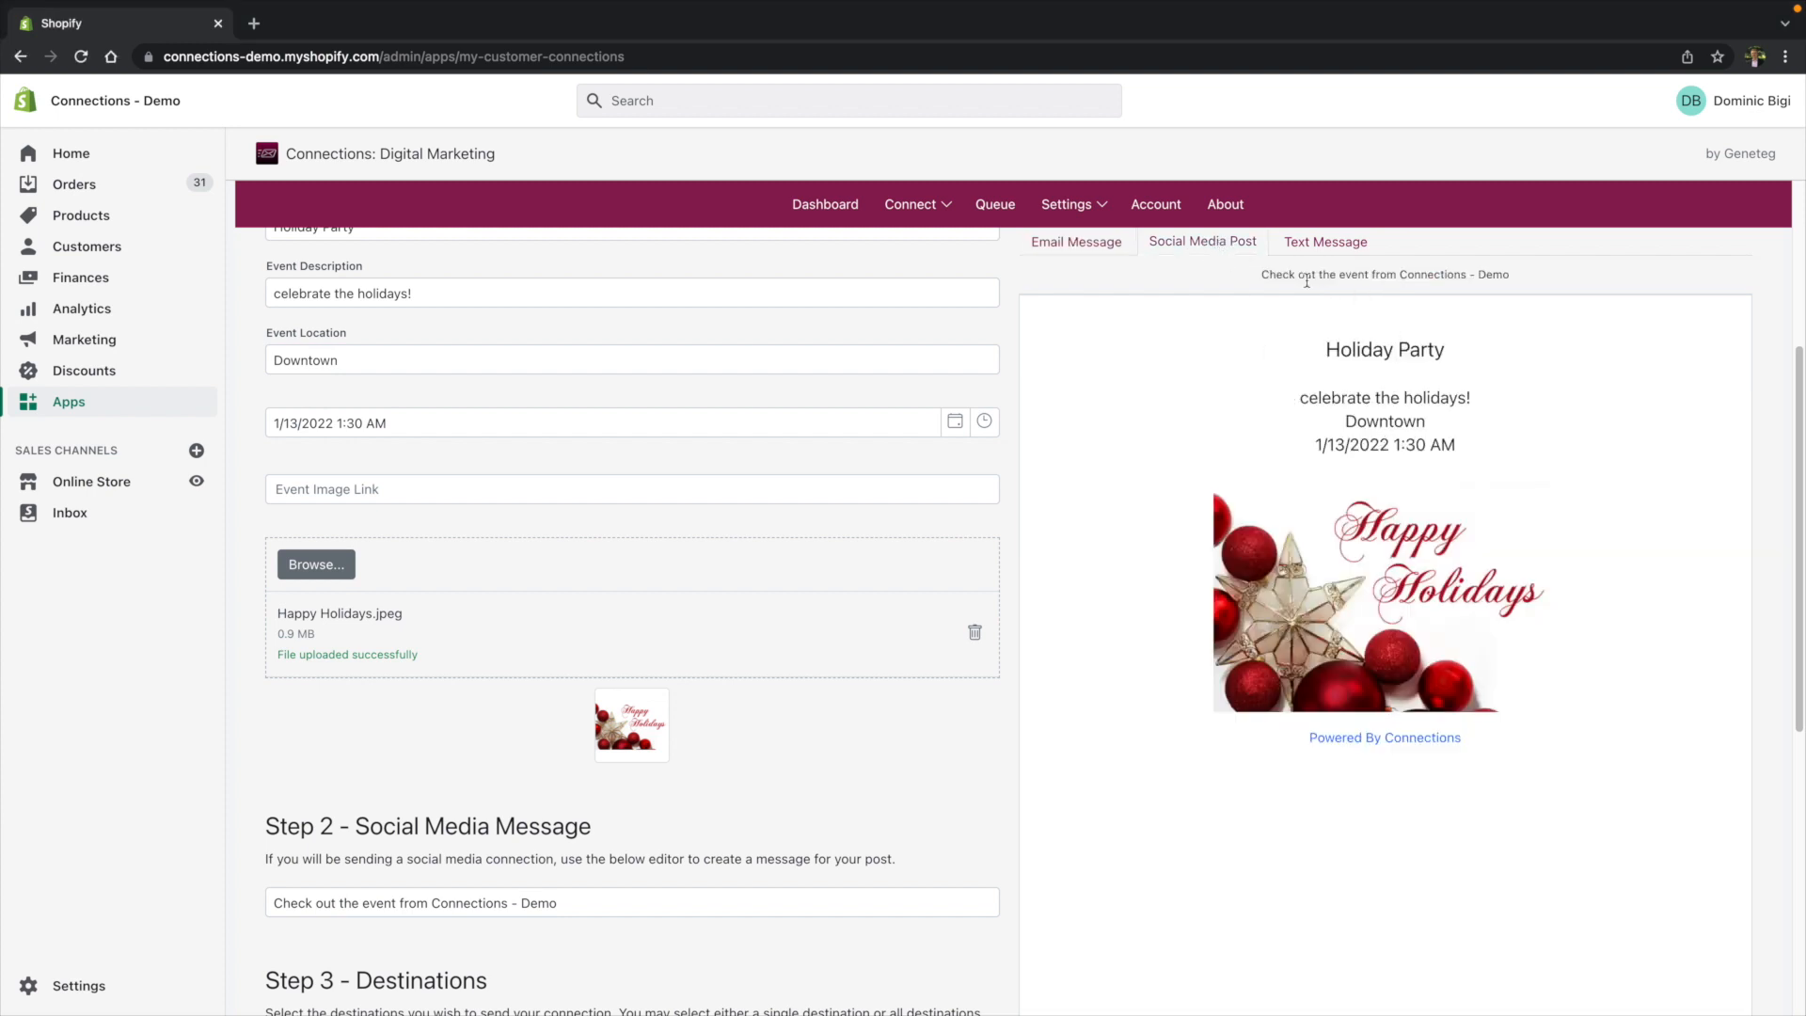
{"action": "left_click_drag", "start_coordinate": [1278, 276], "coordinate": [1521, 279]}
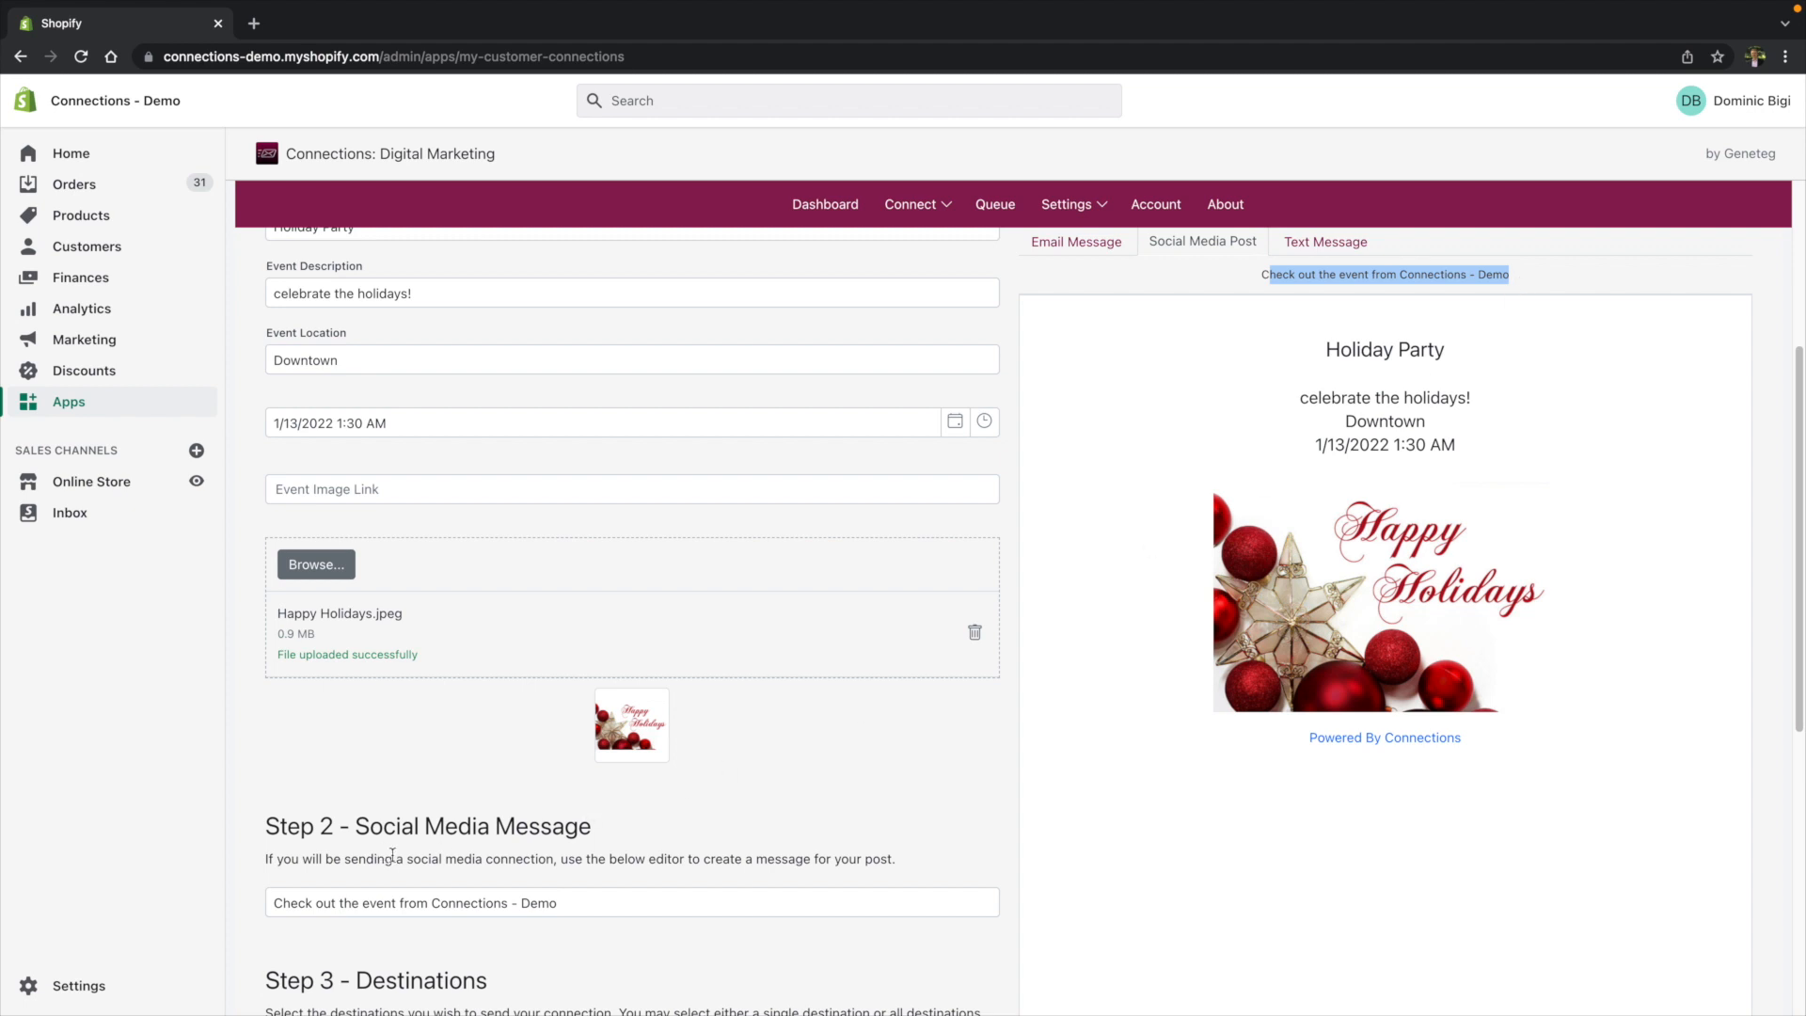
{"action": "left_click_drag", "start_coordinate": [620, 897], "coordinate": [276, 899]}
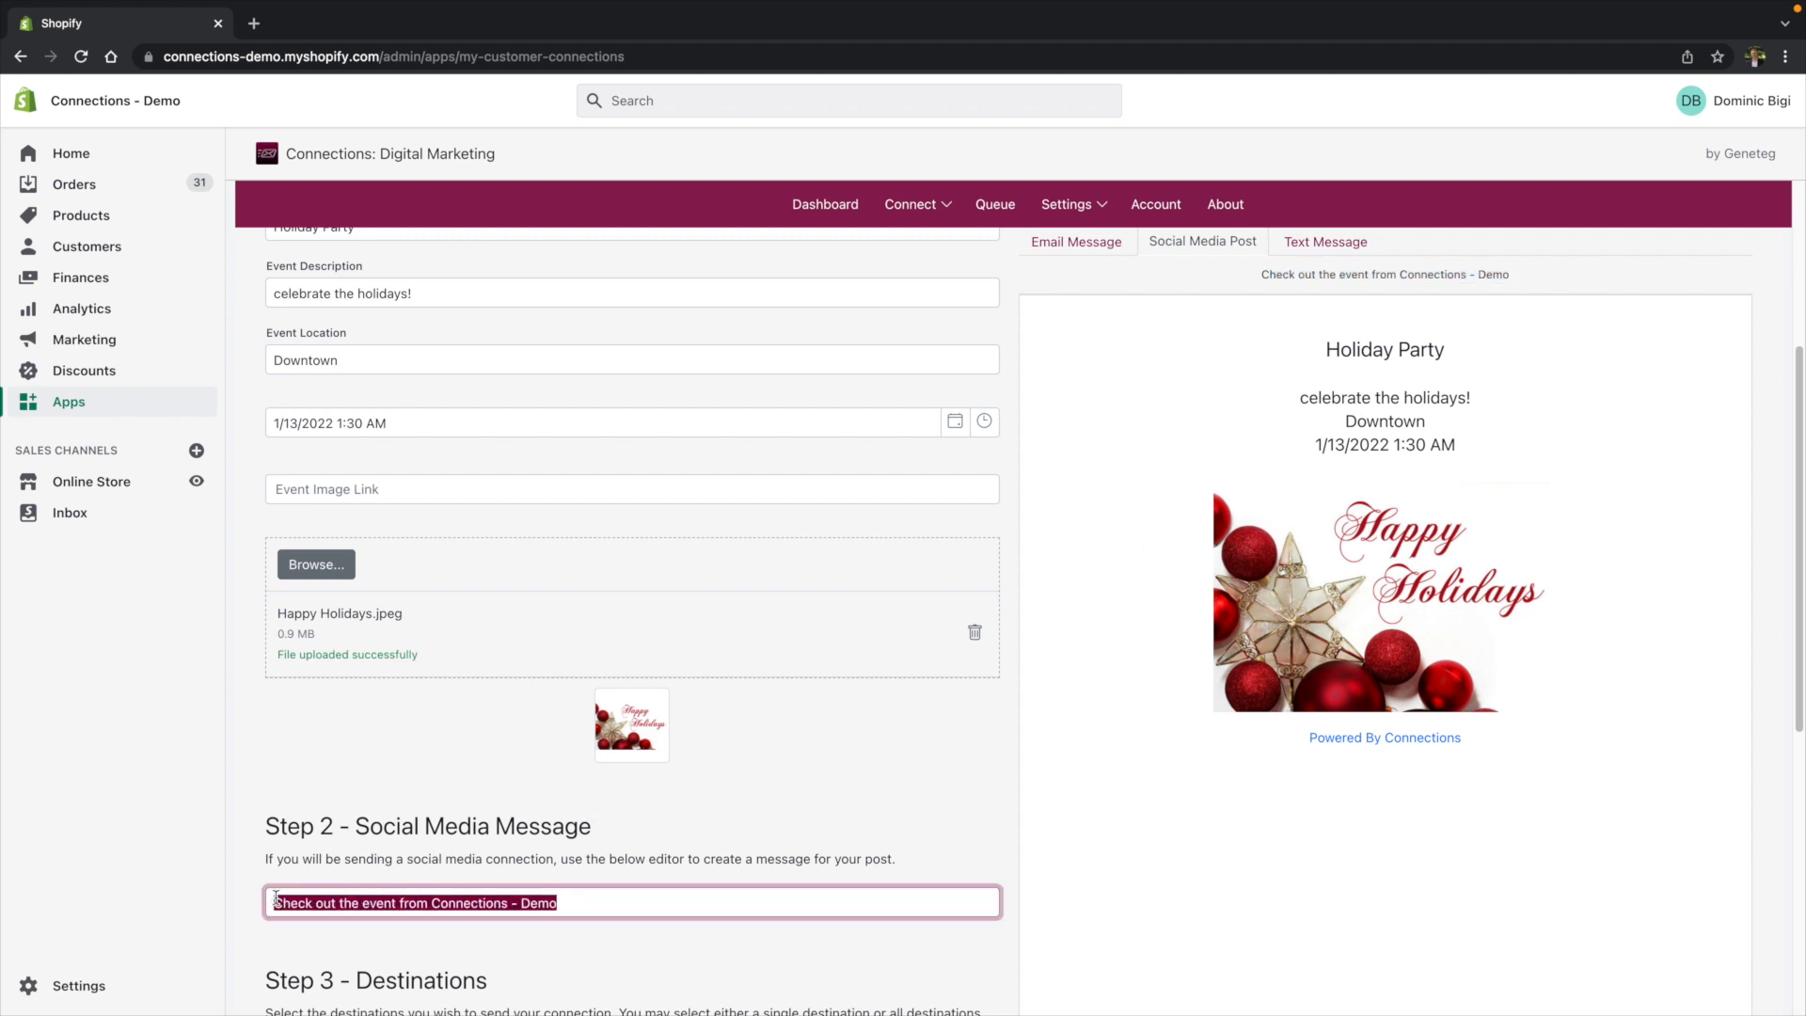
{"action": "key", "text": "BackSpace"}
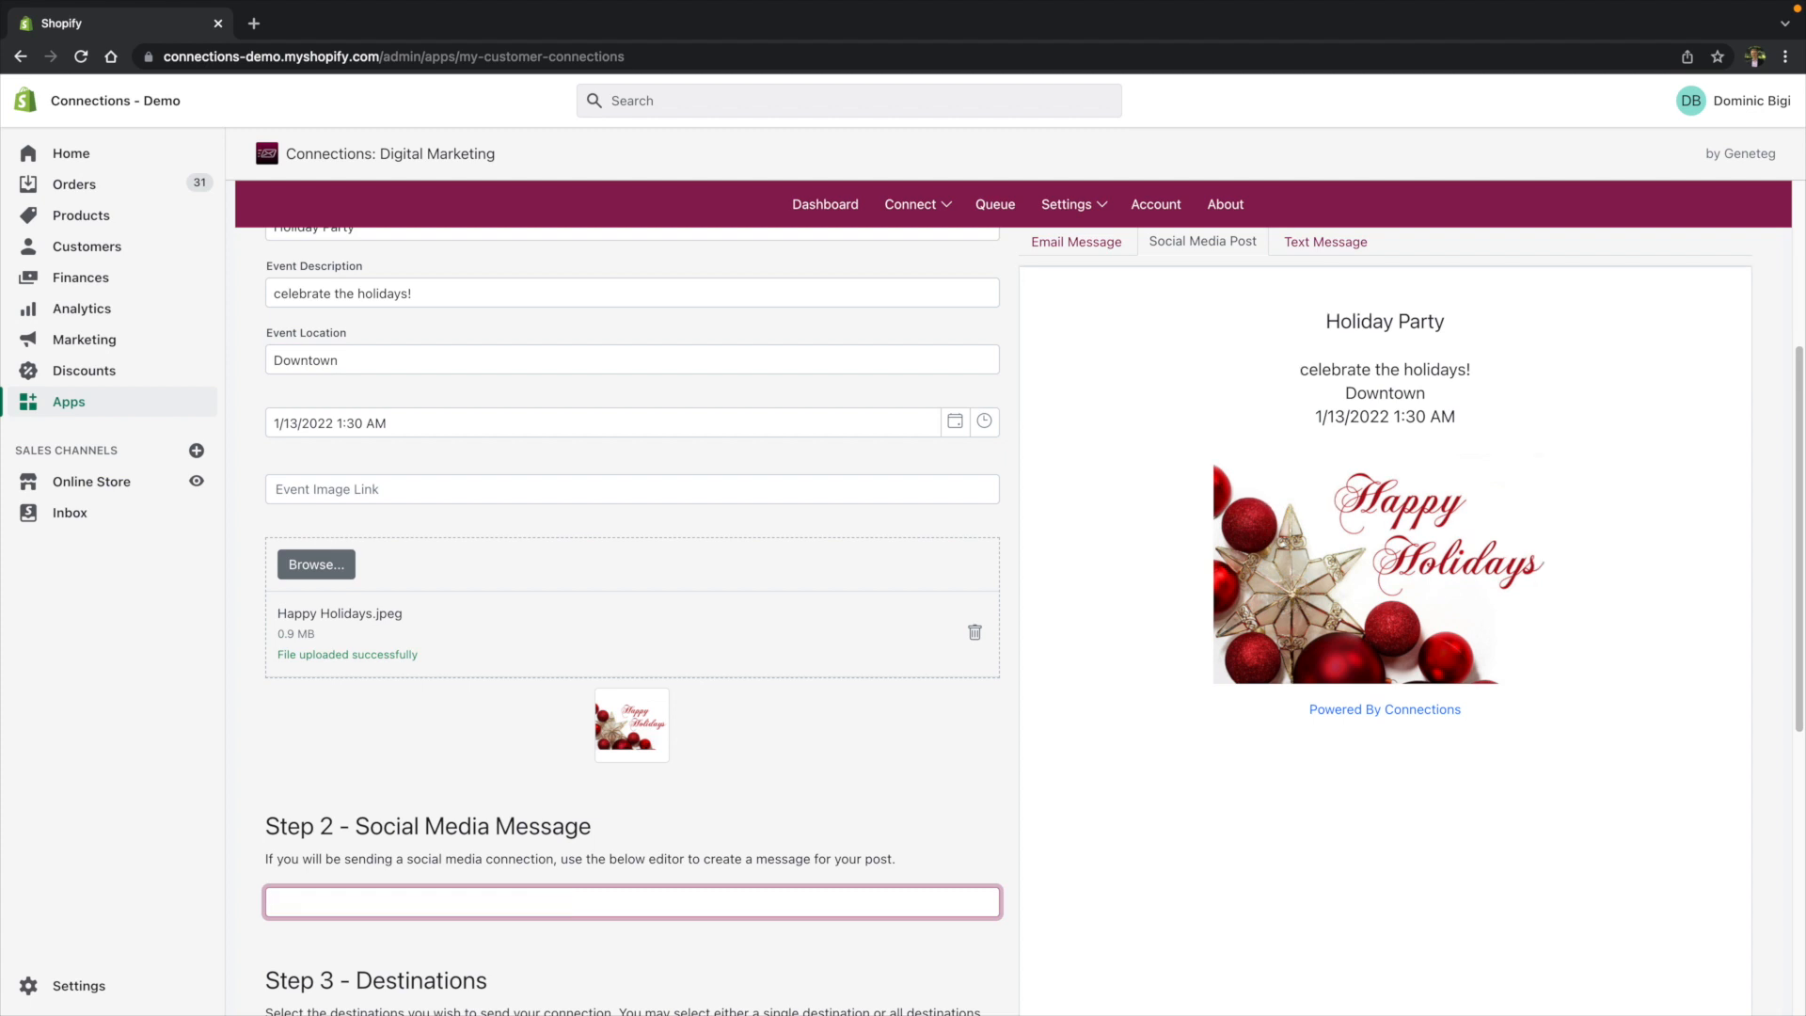
{"action": "type", "text": "Happy Hio"}
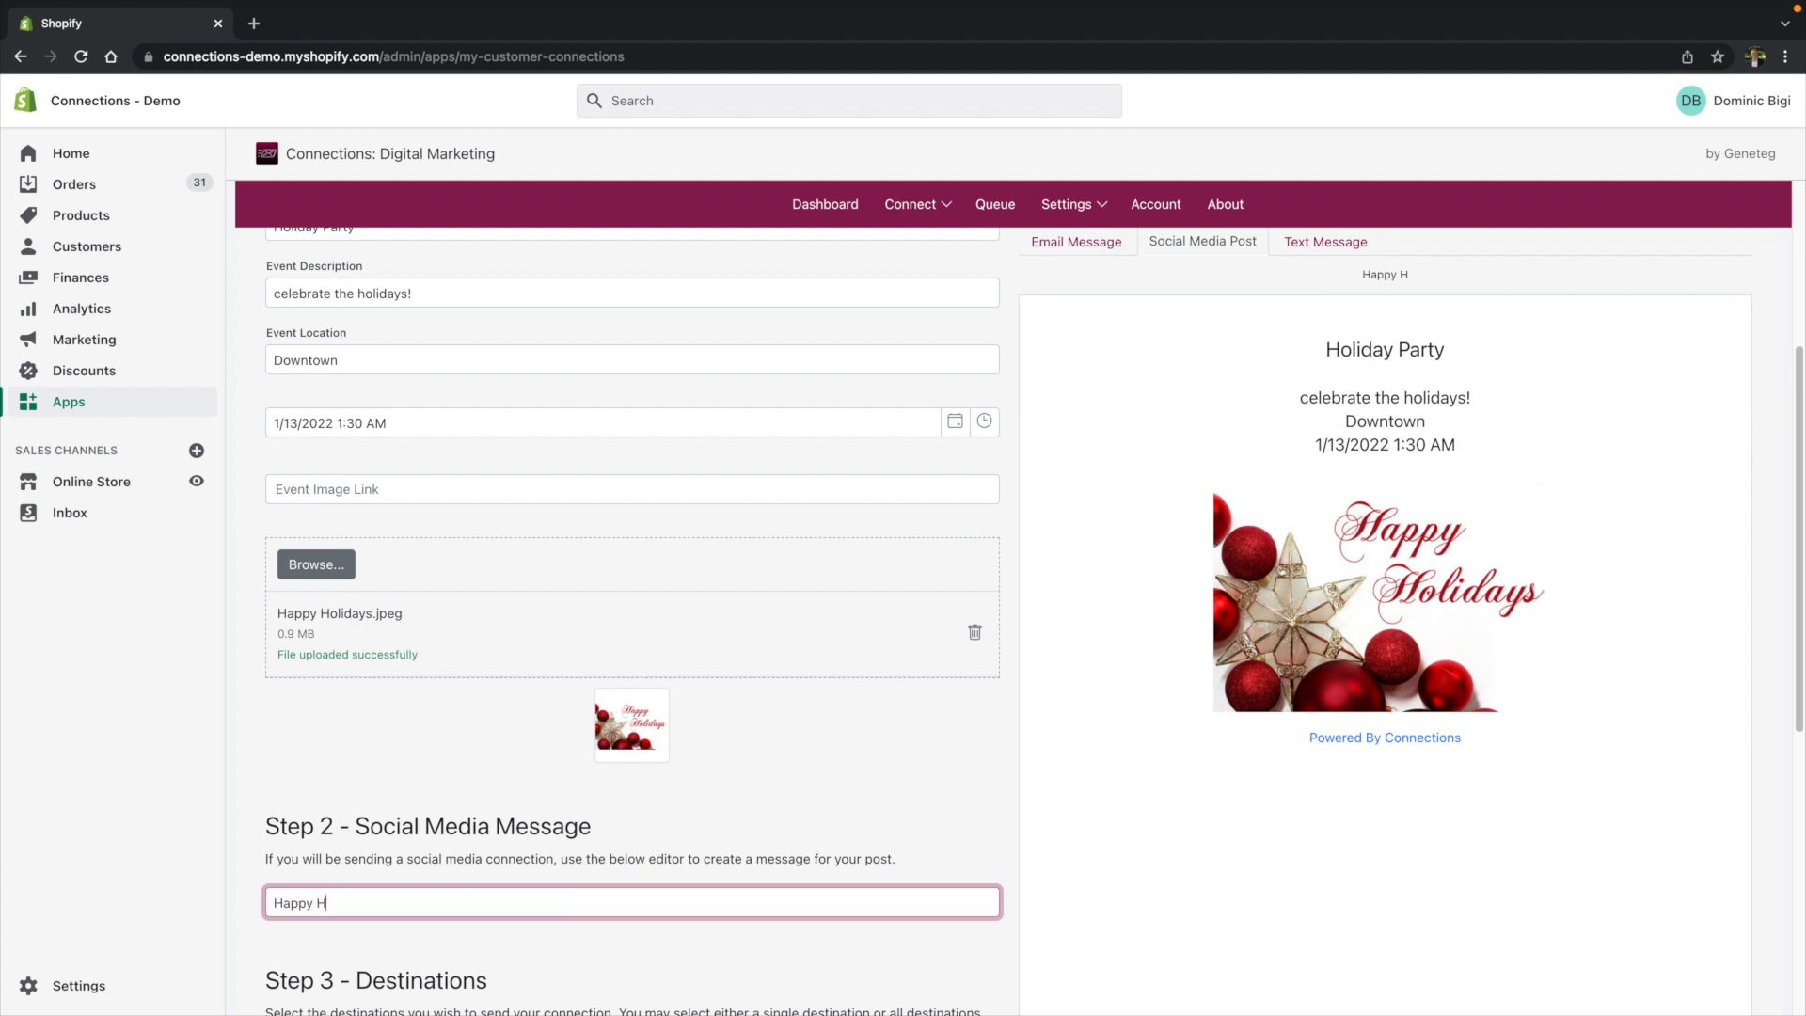
{"action": "key", "text": "BackSpace"}
{"action": "key", "text": "BackSpace"}
{"action": "type", "text": "olidays!"}
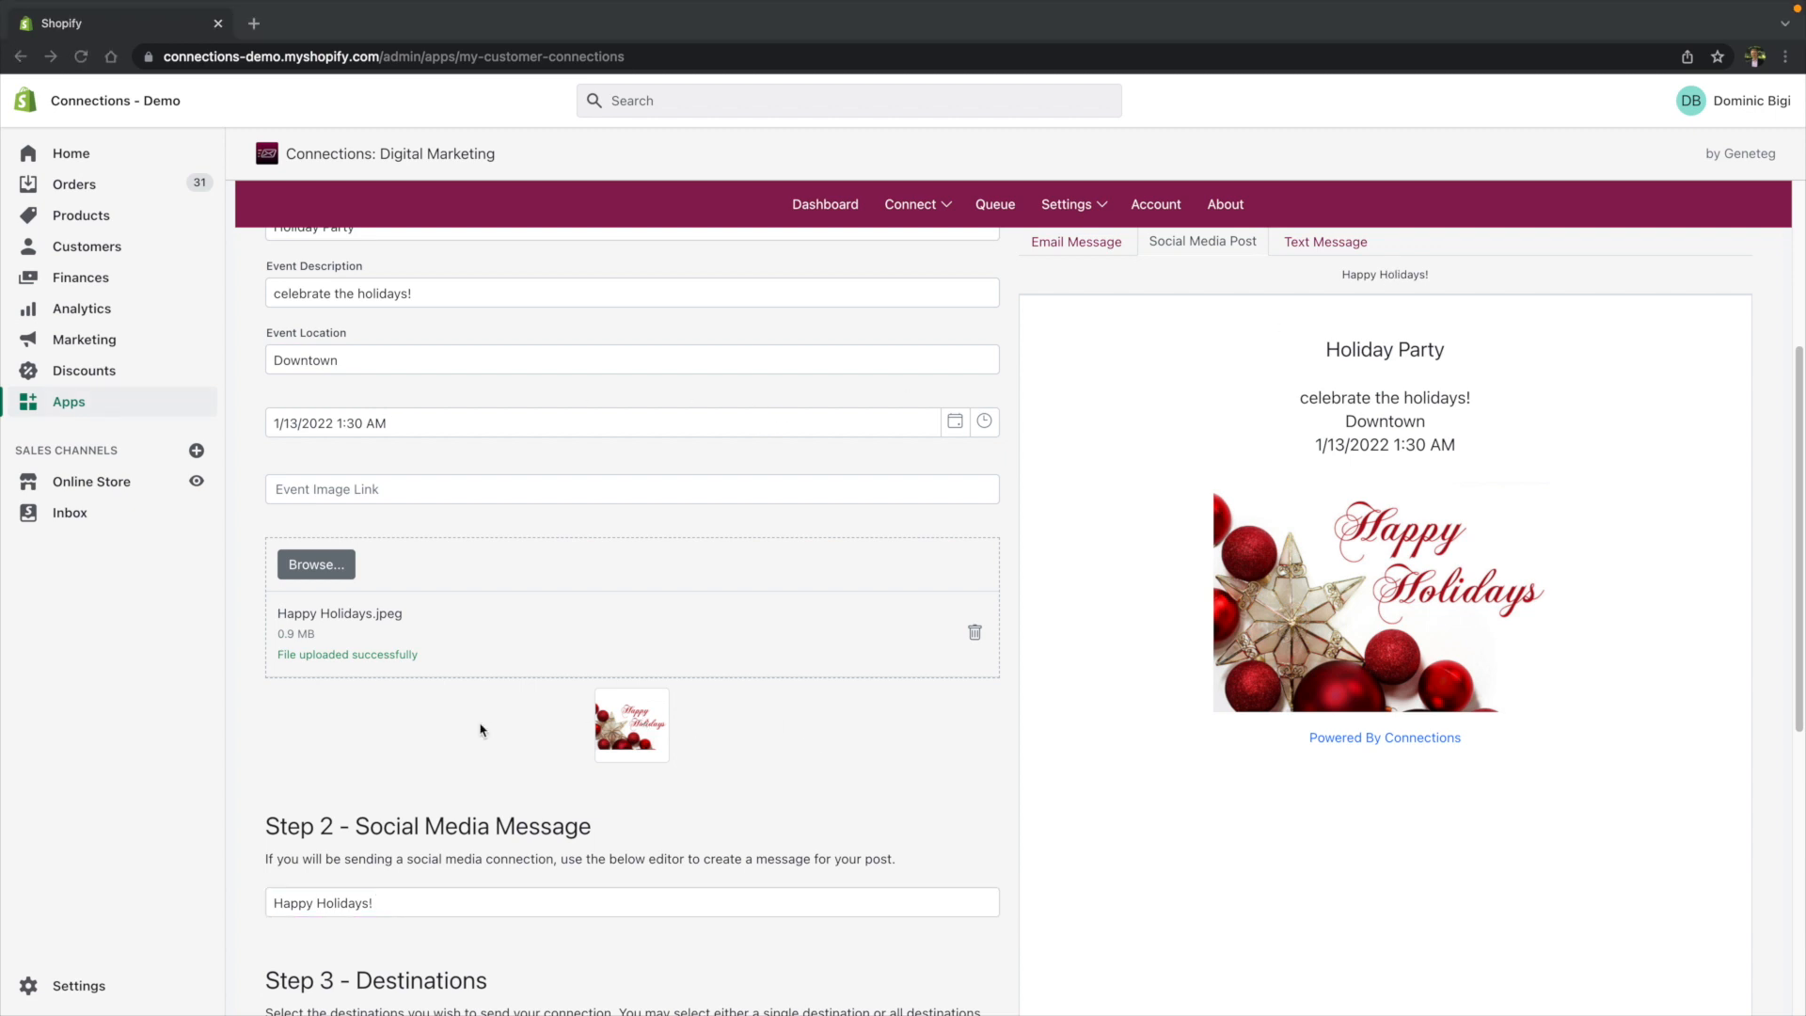
{"action": "scroll", "coordinate": [481, 731], "scroll_direction": "down", "scroll_amount": 6}
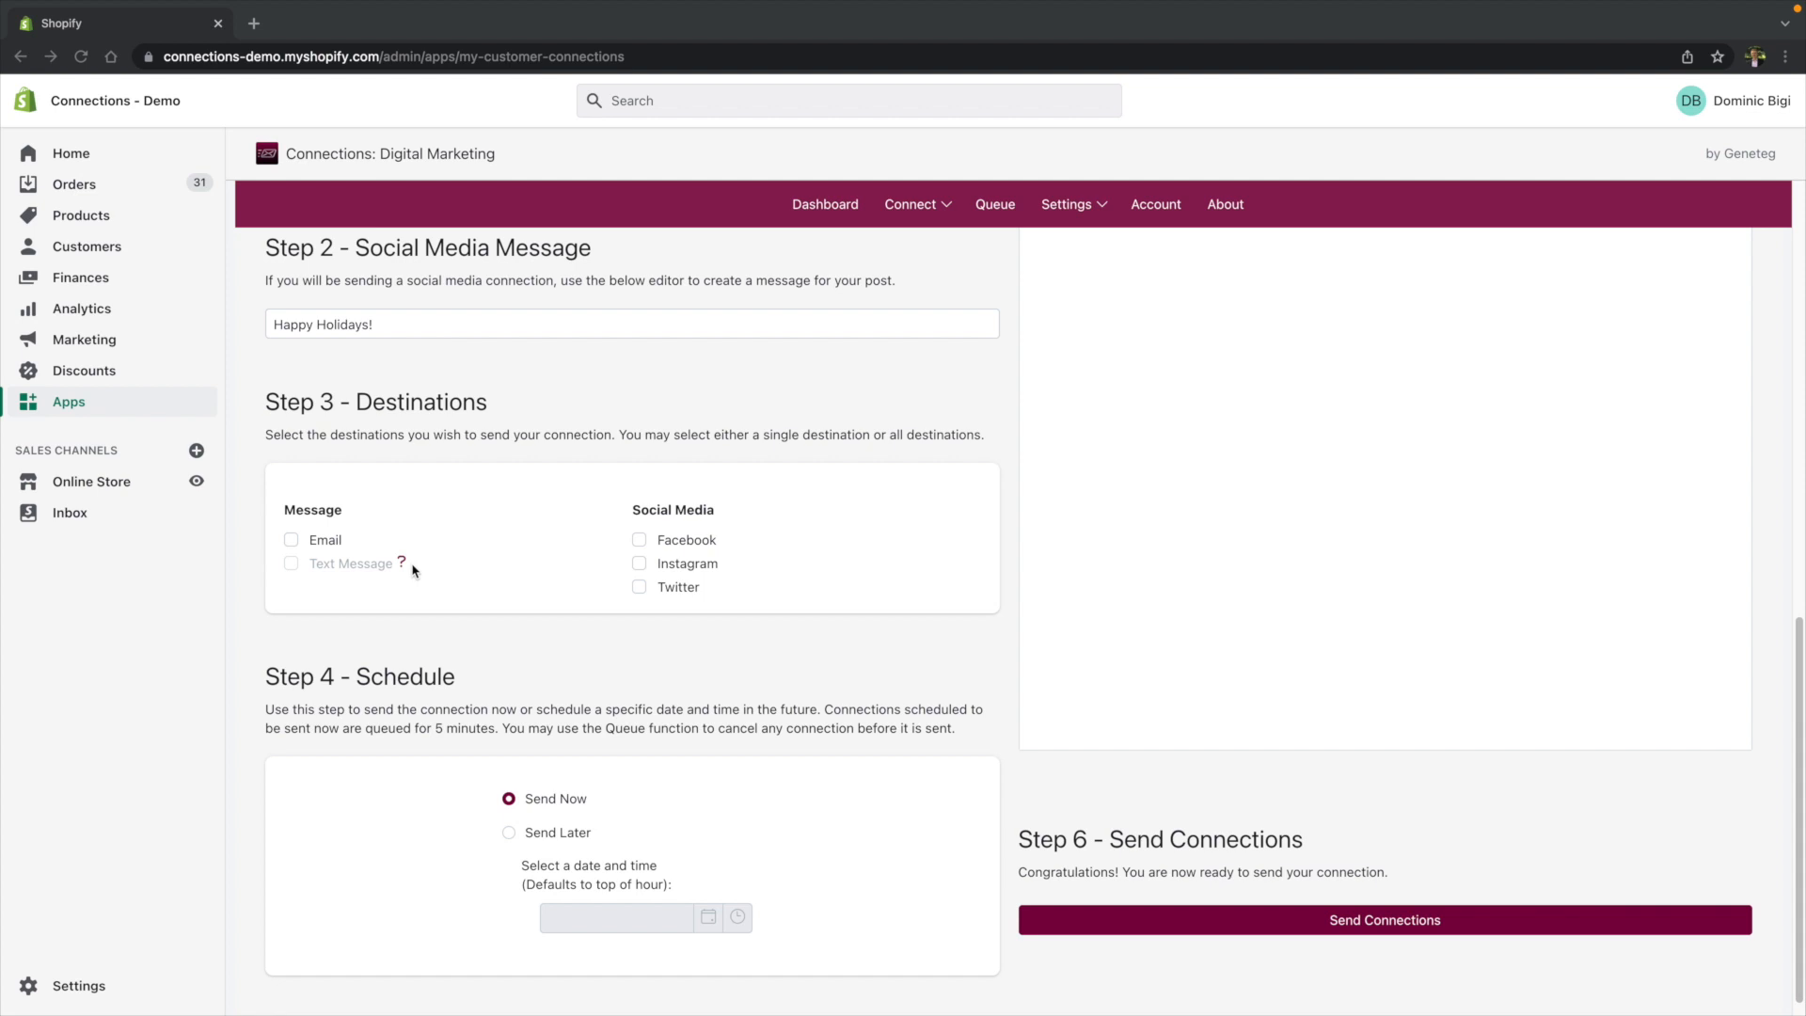
- Select Email and Facebook as the connection's destinations
{"action": "left_click", "coordinate": [293, 542]}
{"action": "left_click", "coordinate": [639, 540]}
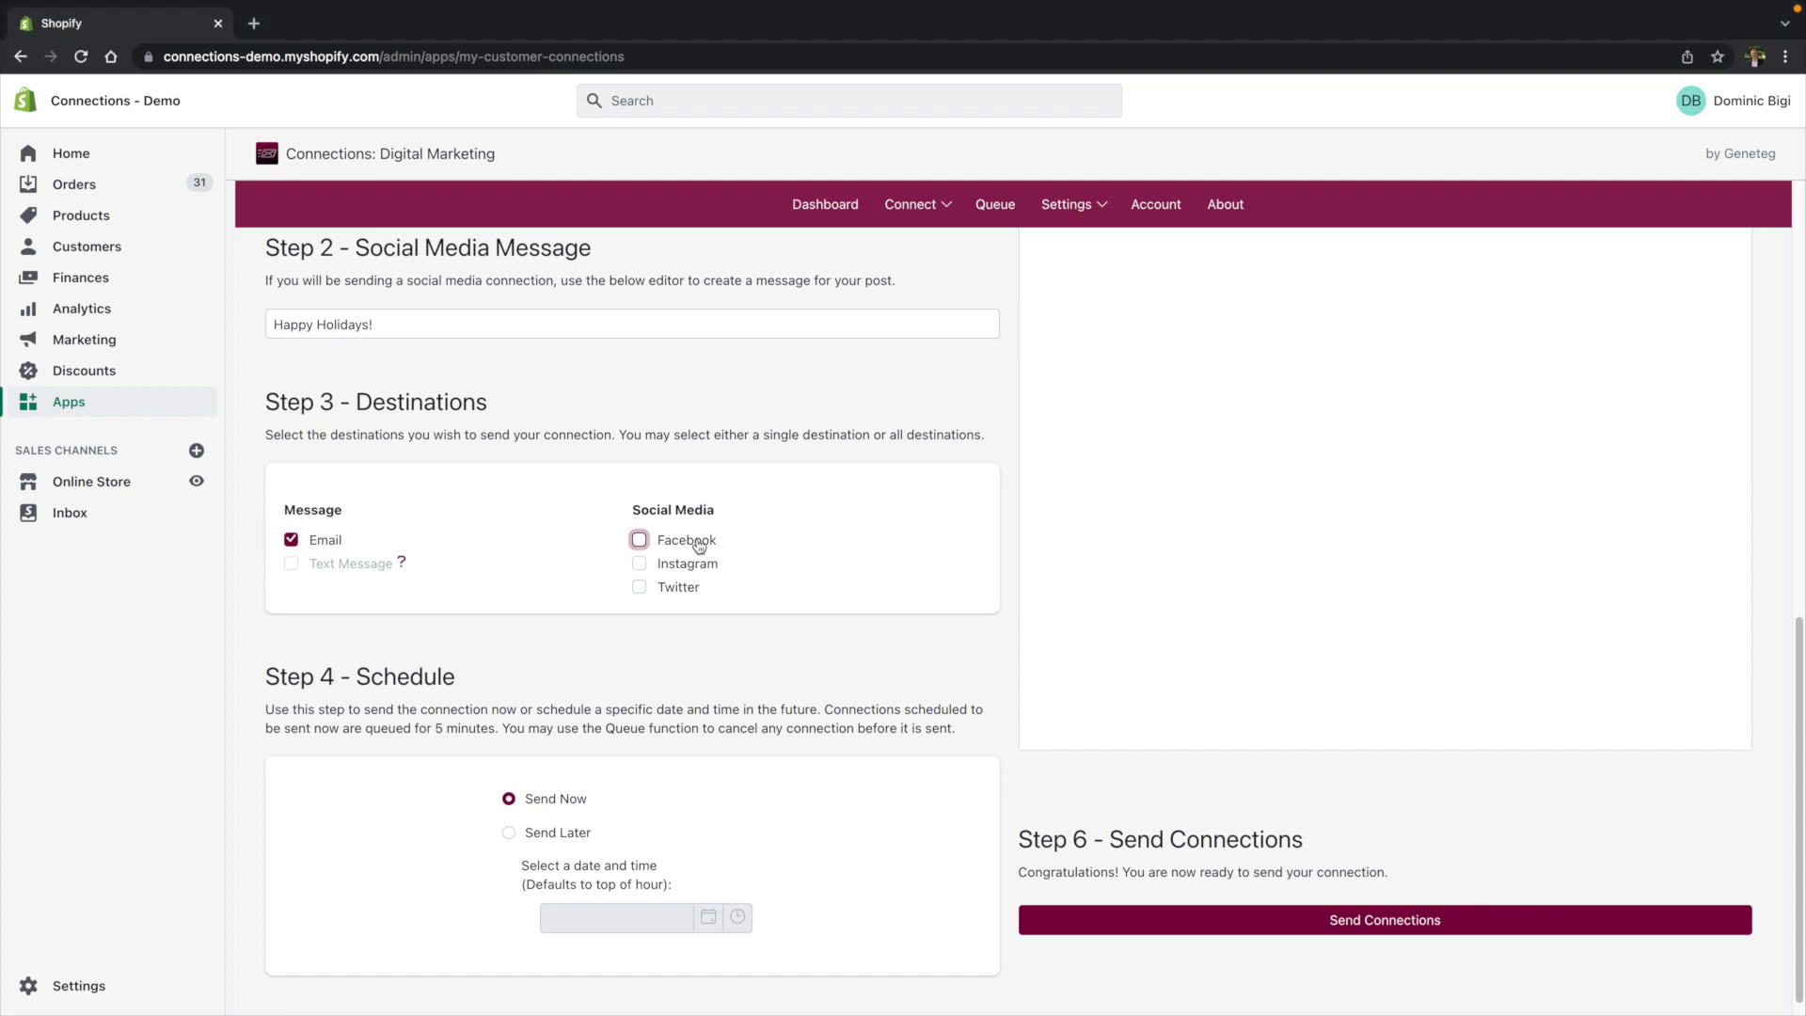
- Try scheduling the connection to send later on 1/20/2022 at 2:00 AM, switching back to Send Now
{"action": "scroll", "coordinate": [529, 507], "scroll_direction": "down", "scroll_amount": 1}
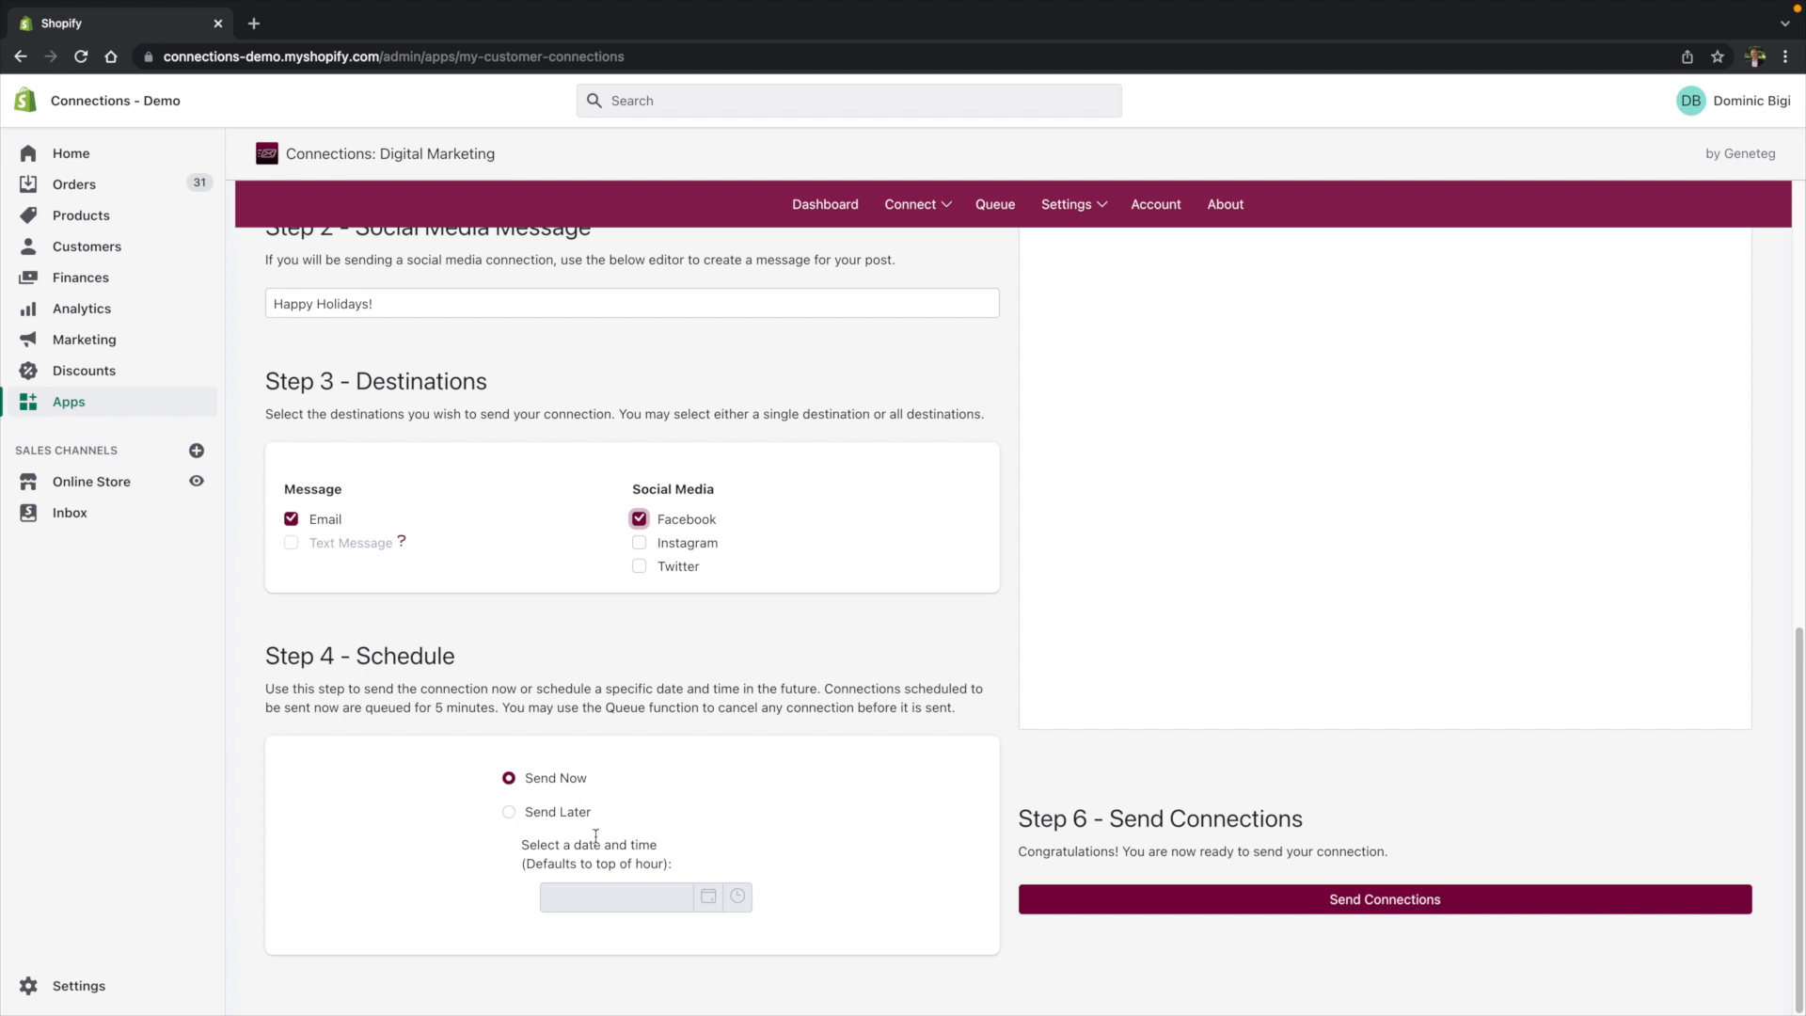
{"action": "left_click", "coordinate": [561, 816]}
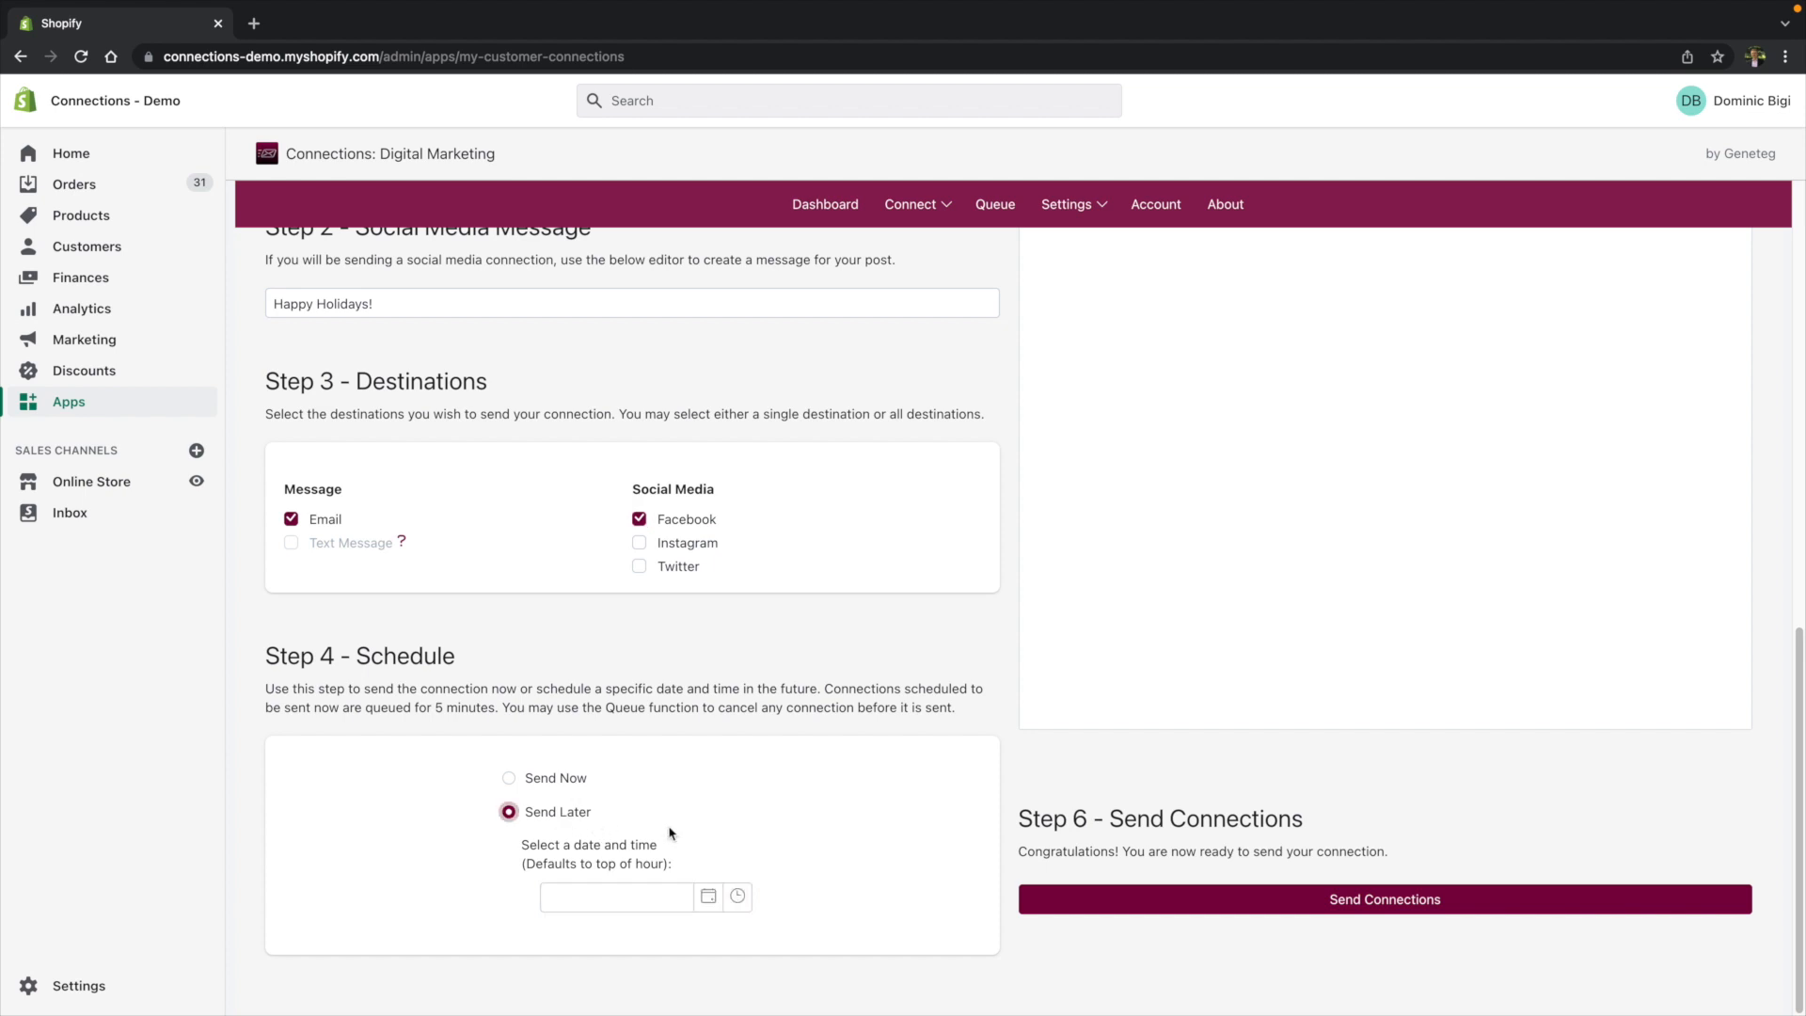
{"action": "left_click", "coordinate": [708, 895]}
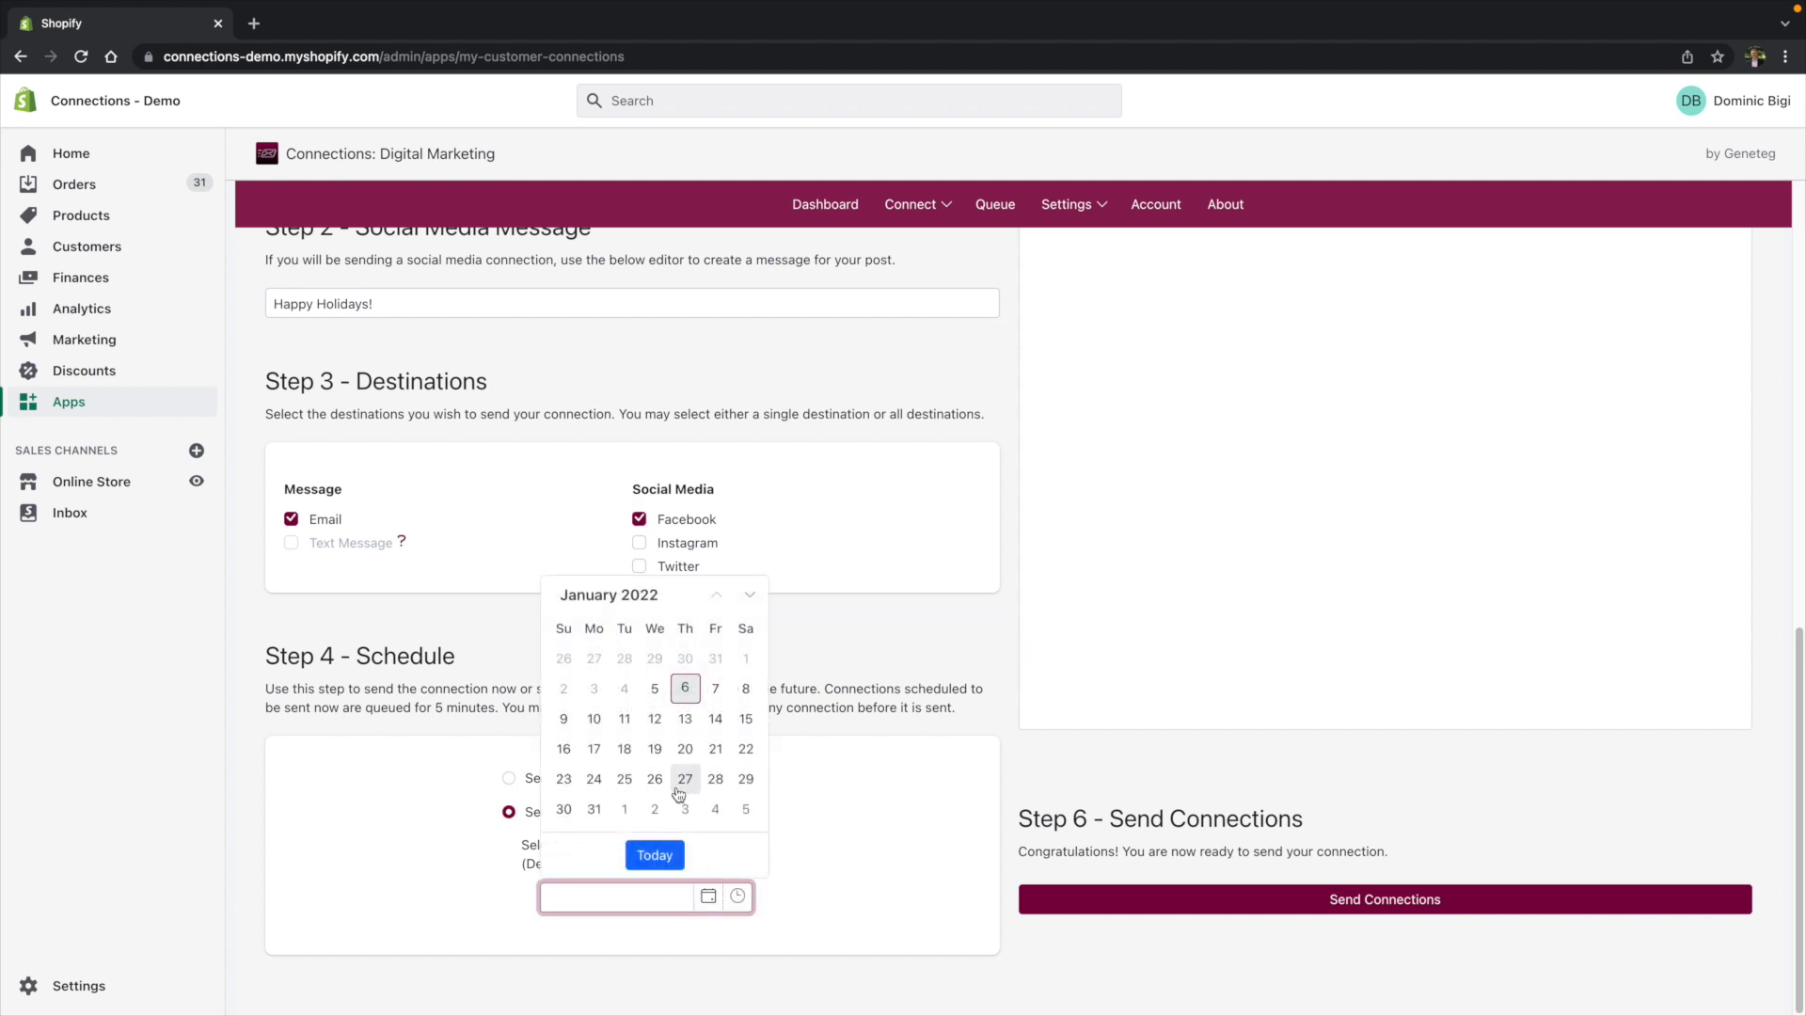
{"action": "left_click", "coordinate": [686, 747]}
{"action": "left_click", "coordinate": [751, 896]}
{"action": "left_click", "coordinate": [621, 787]}
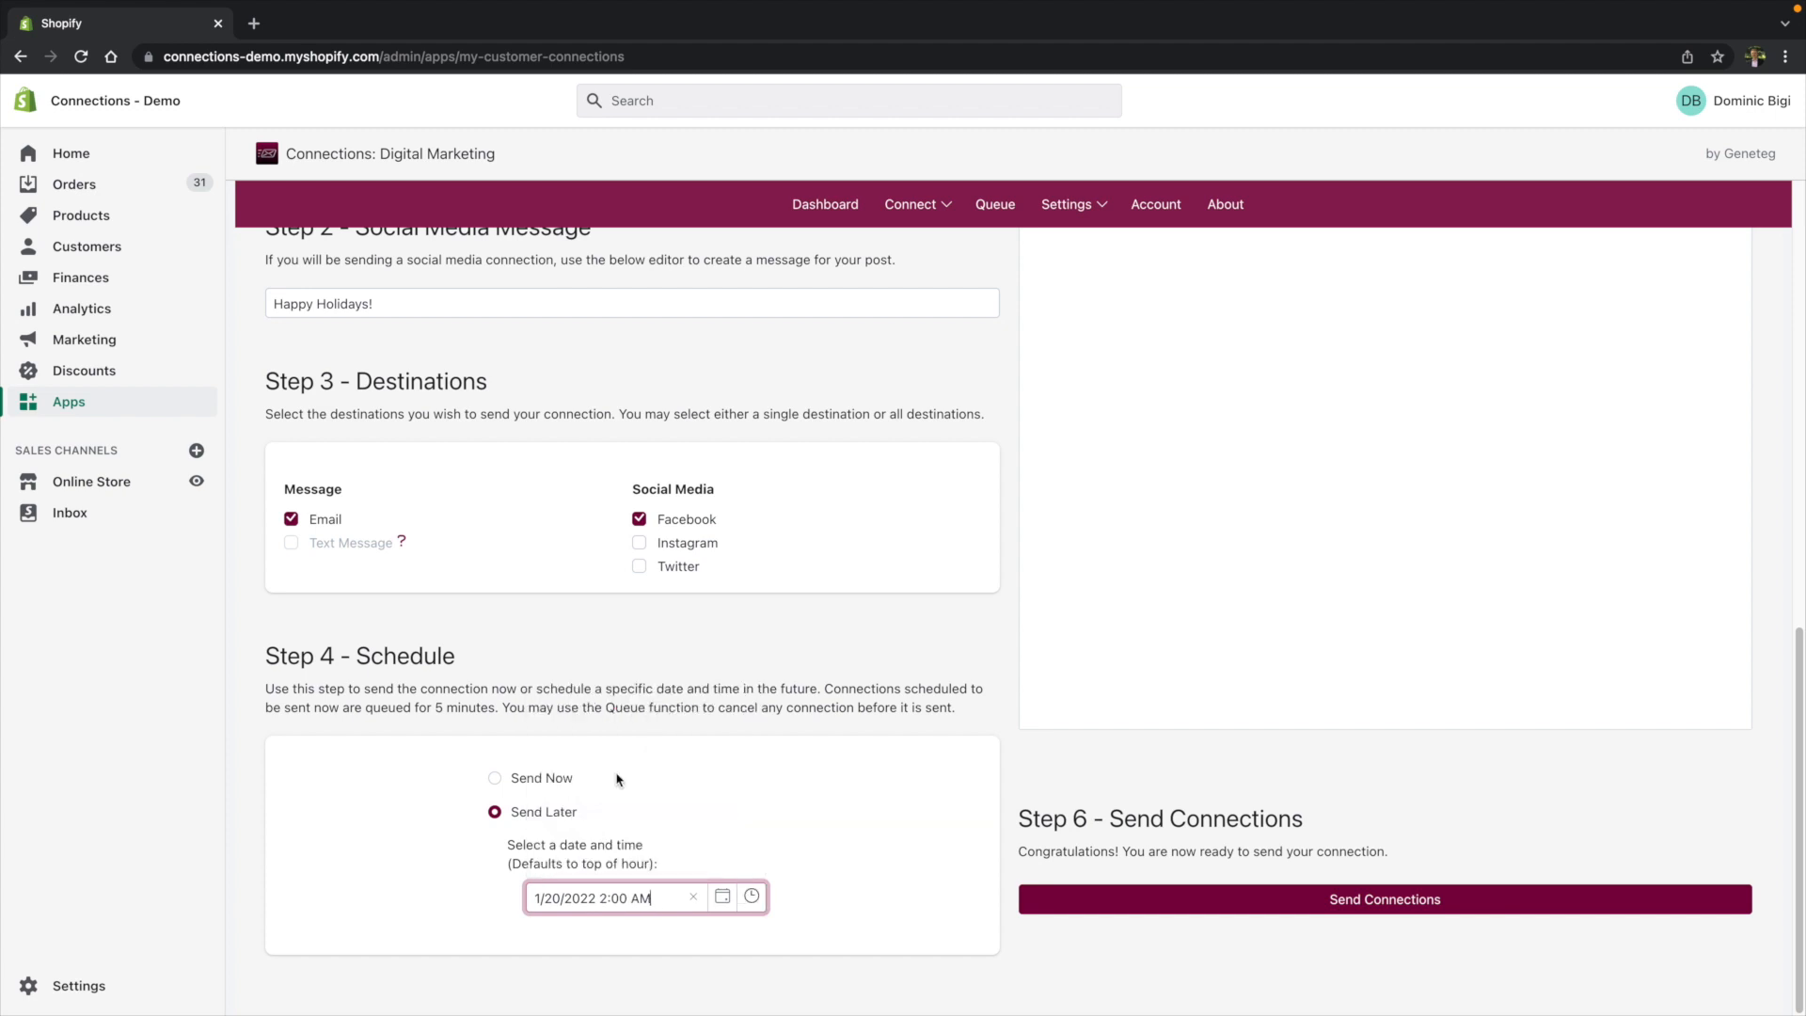
{"action": "left_click", "coordinate": [559, 786]}
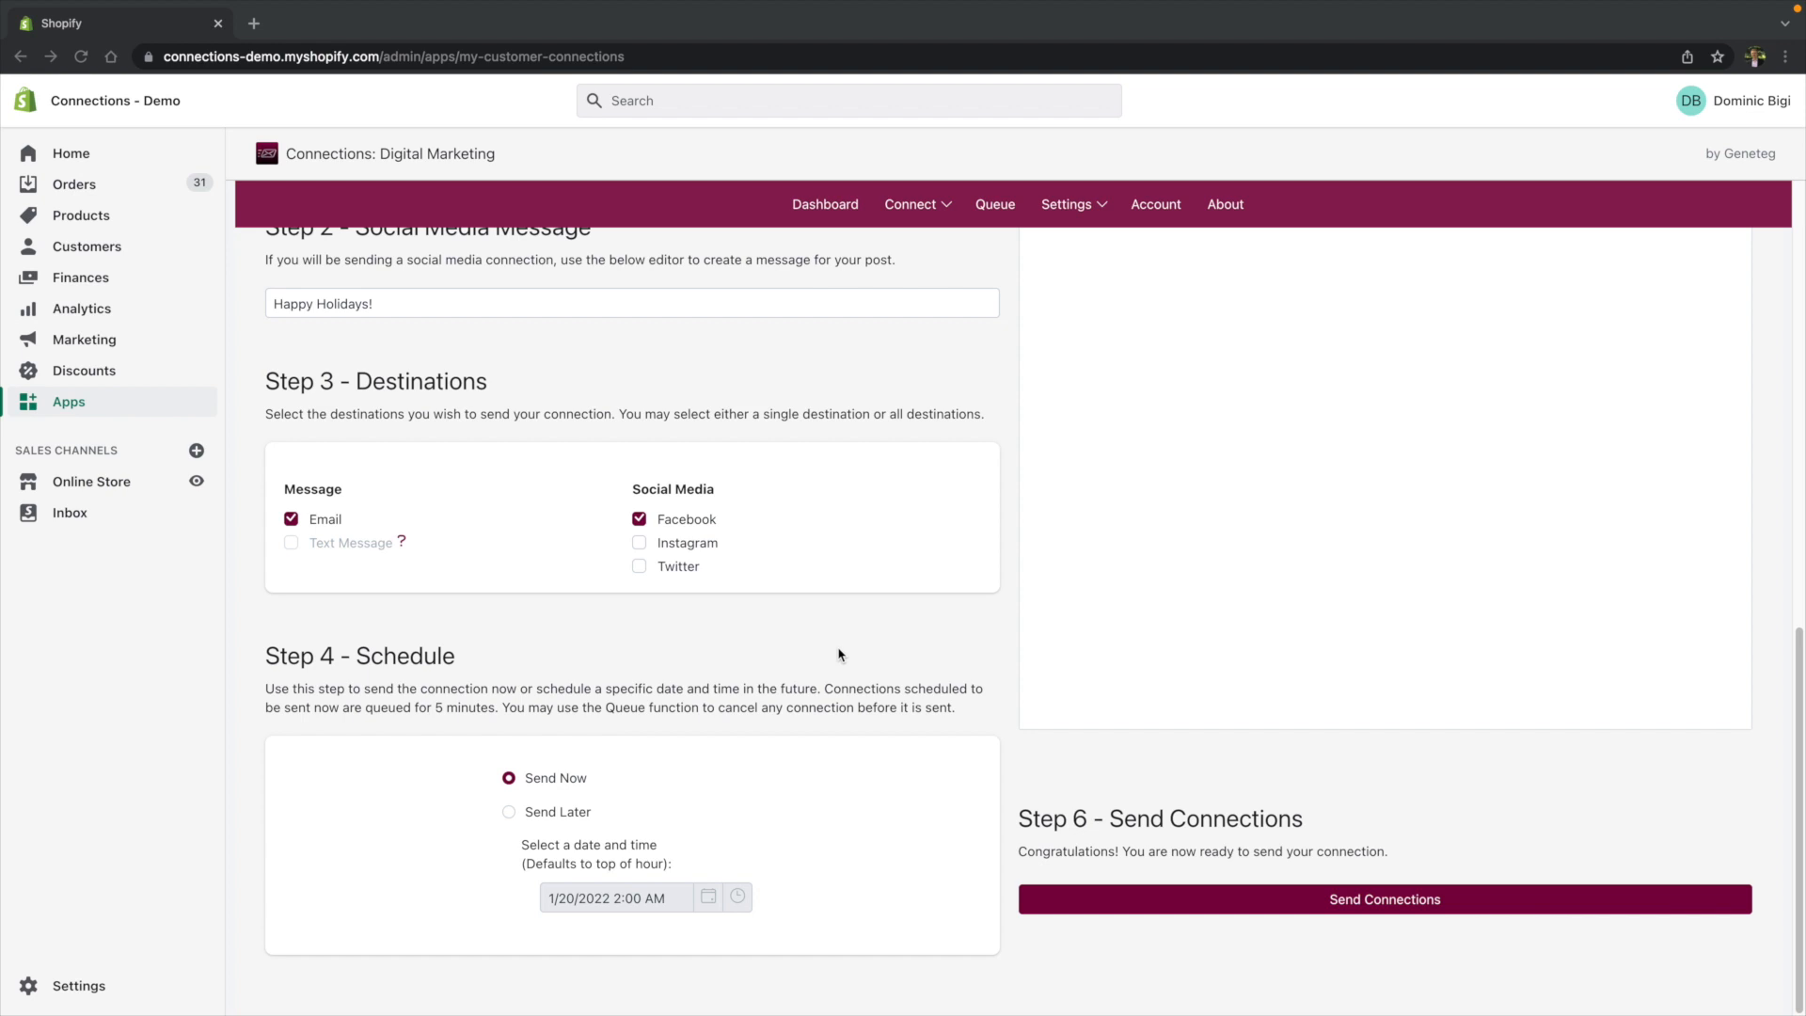
- Review the event details and the social media and email previews in the Verify section
{"action": "scroll", "coordinate": [956, 673], "scroll_direction": "up", "scroll_amount": 7}
{"action": "scroll", "coordinate": [1035, 649], "scroll_direction": "up", "scroll_amount": 1}
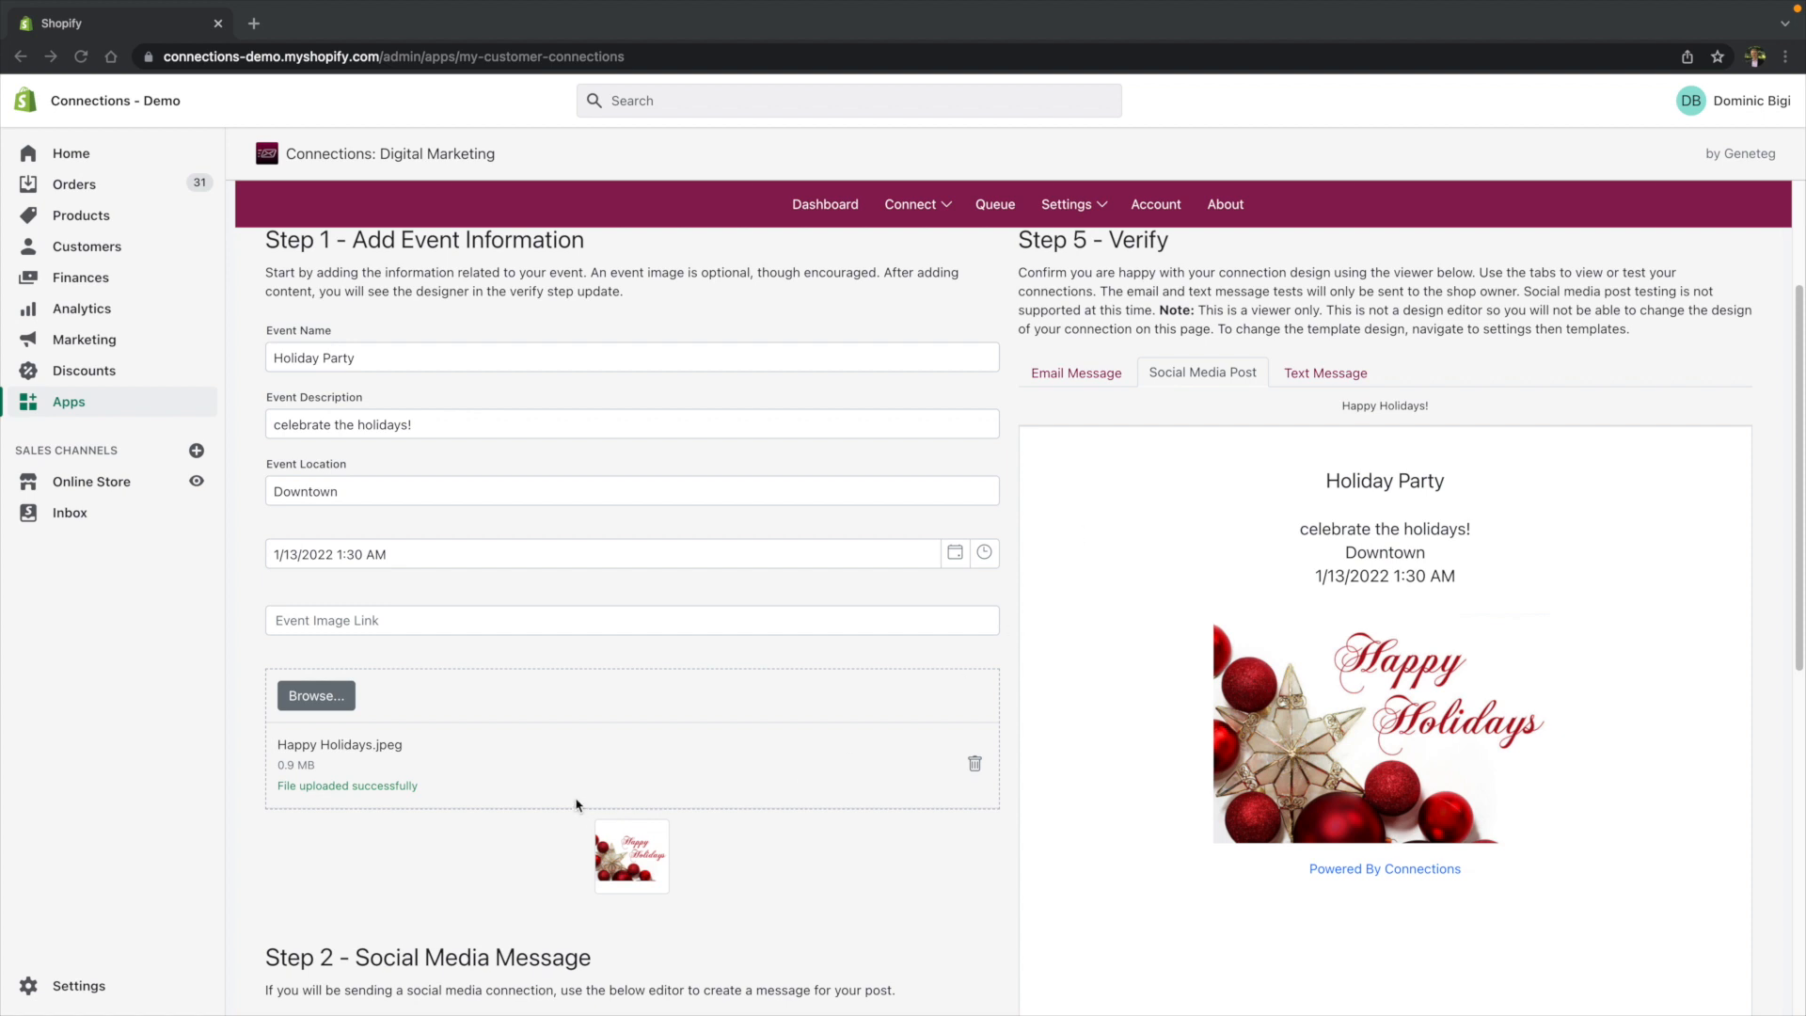
{"action": "scroll", "coordinate": [748, 790], "scroll_direction": "down", "scroll_amount": 2}
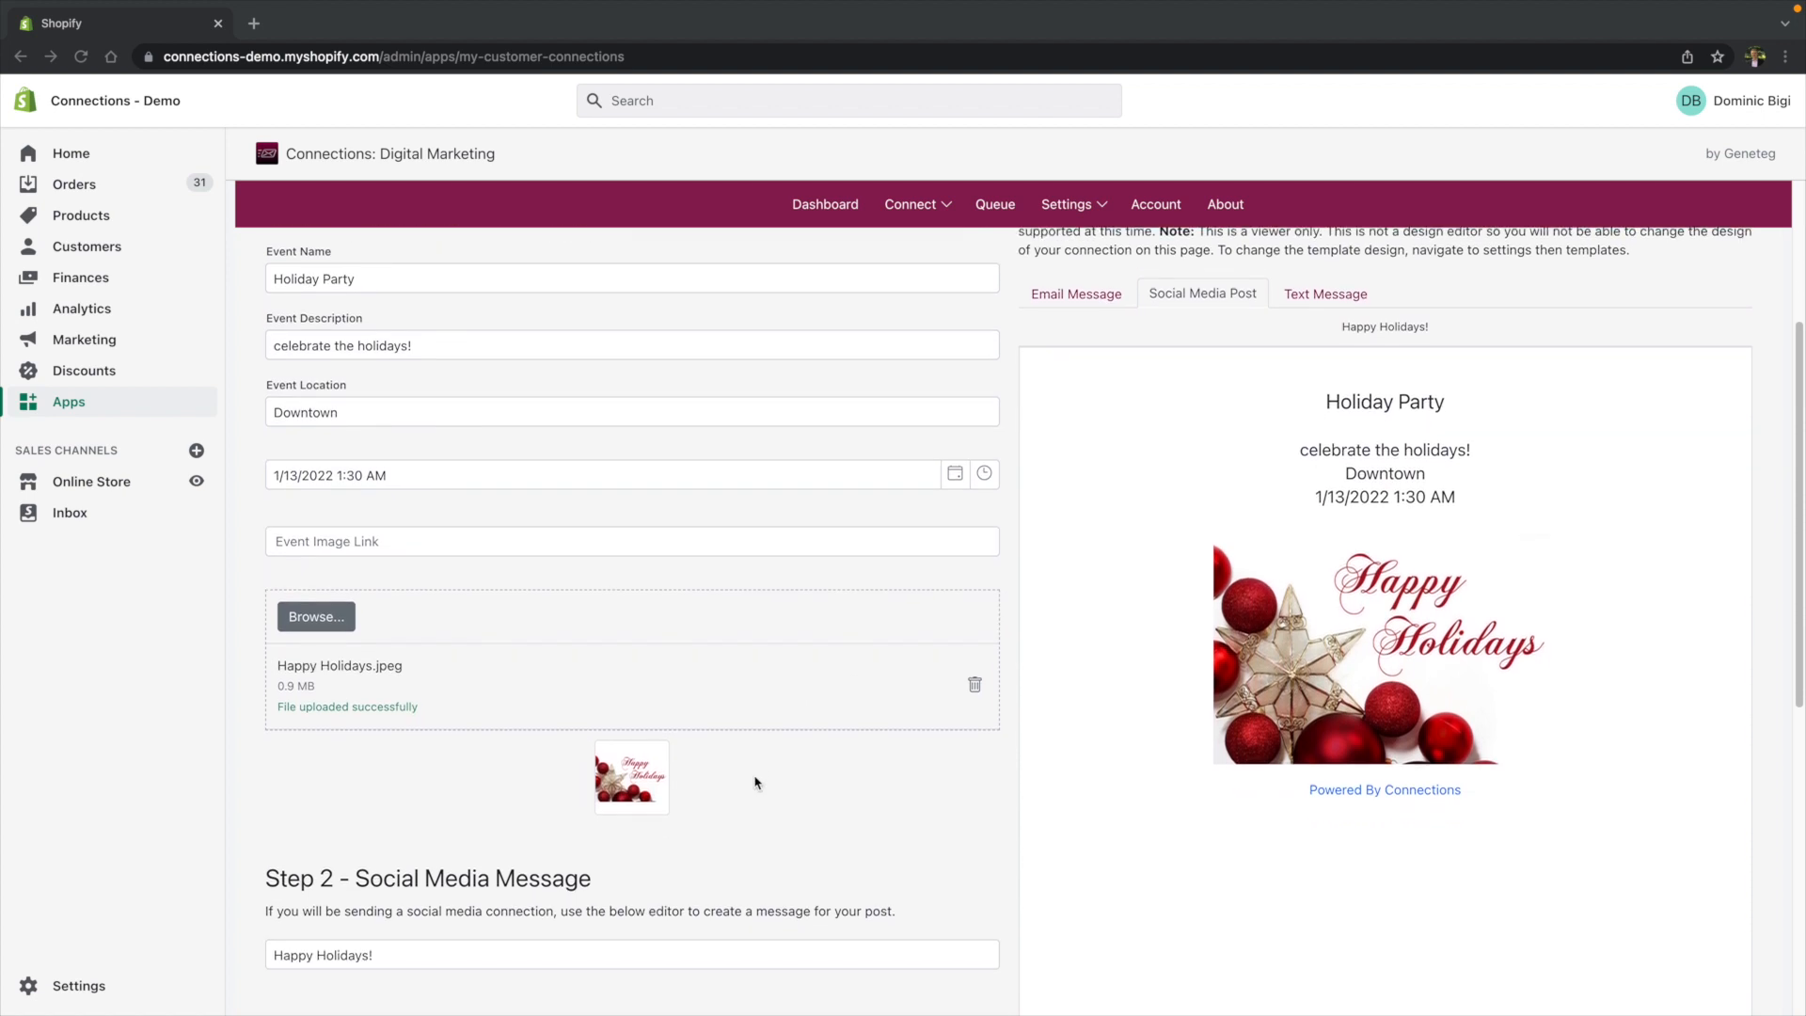
{"action": "scroll", "coordinate": [934, 756], "scroll_direction": "up", "scroll_amount": 2}
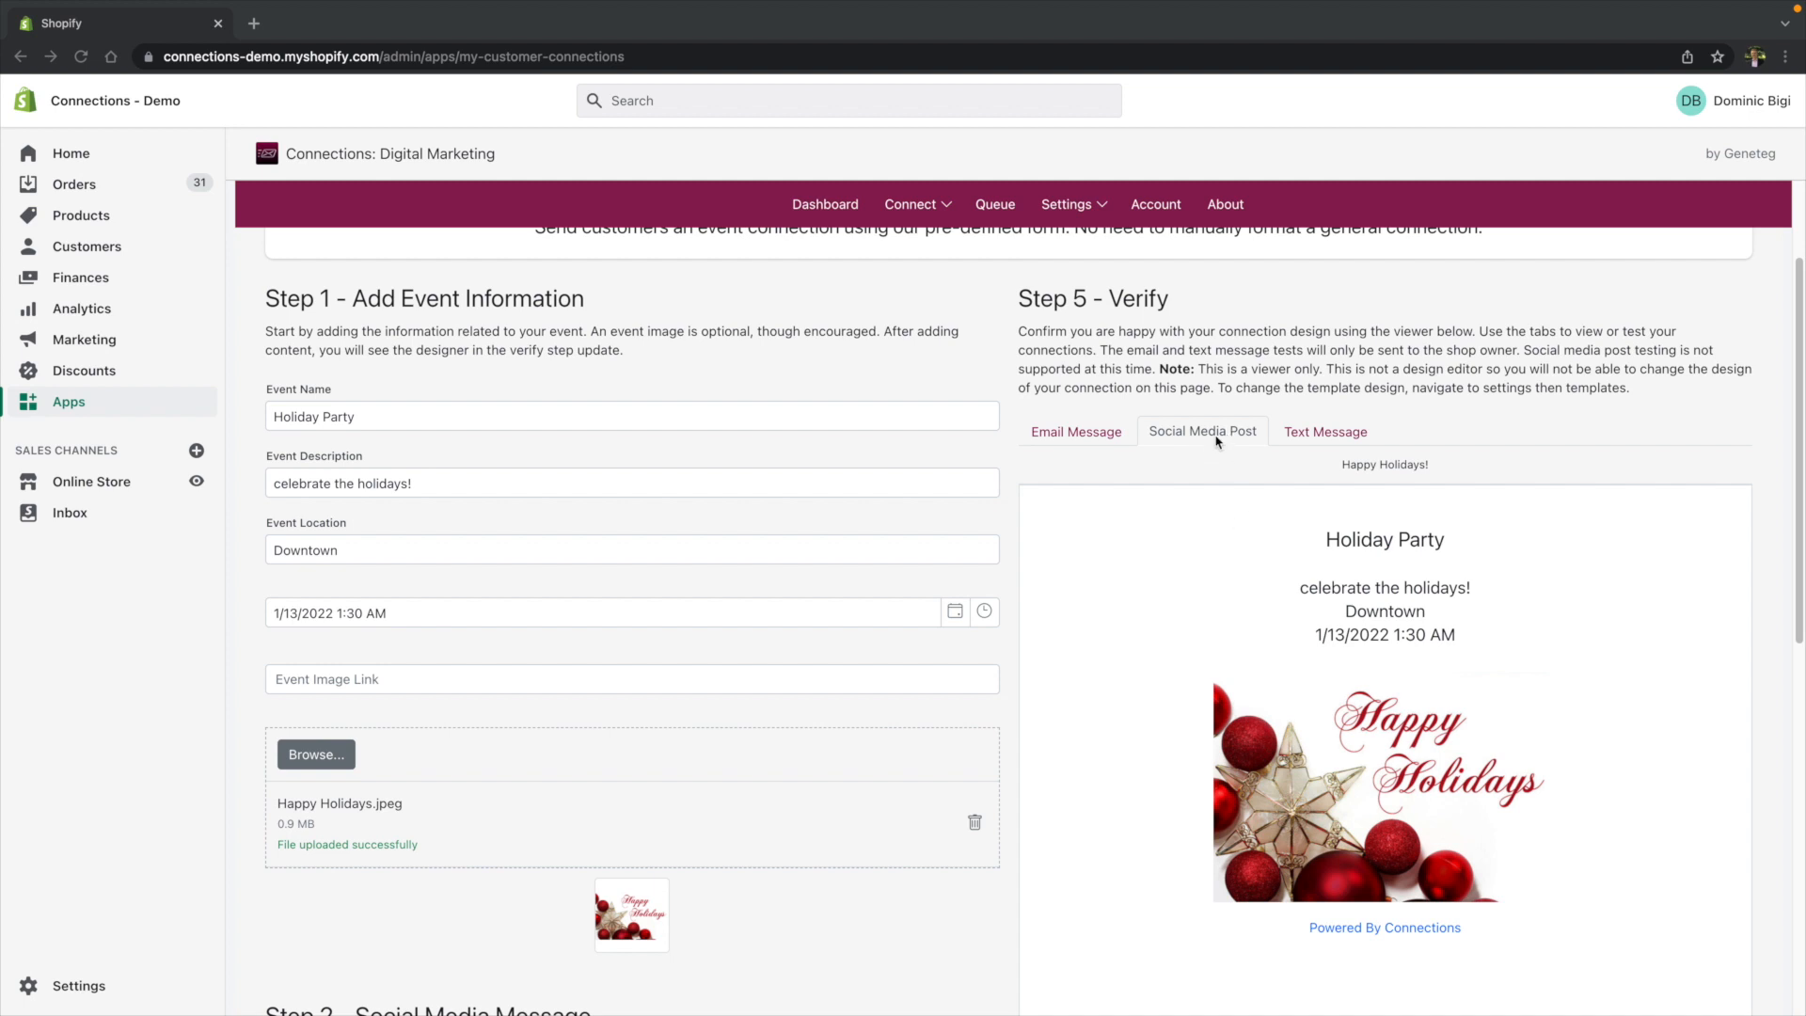
{"action": "left_click", "coordinate": [1071, 433]}
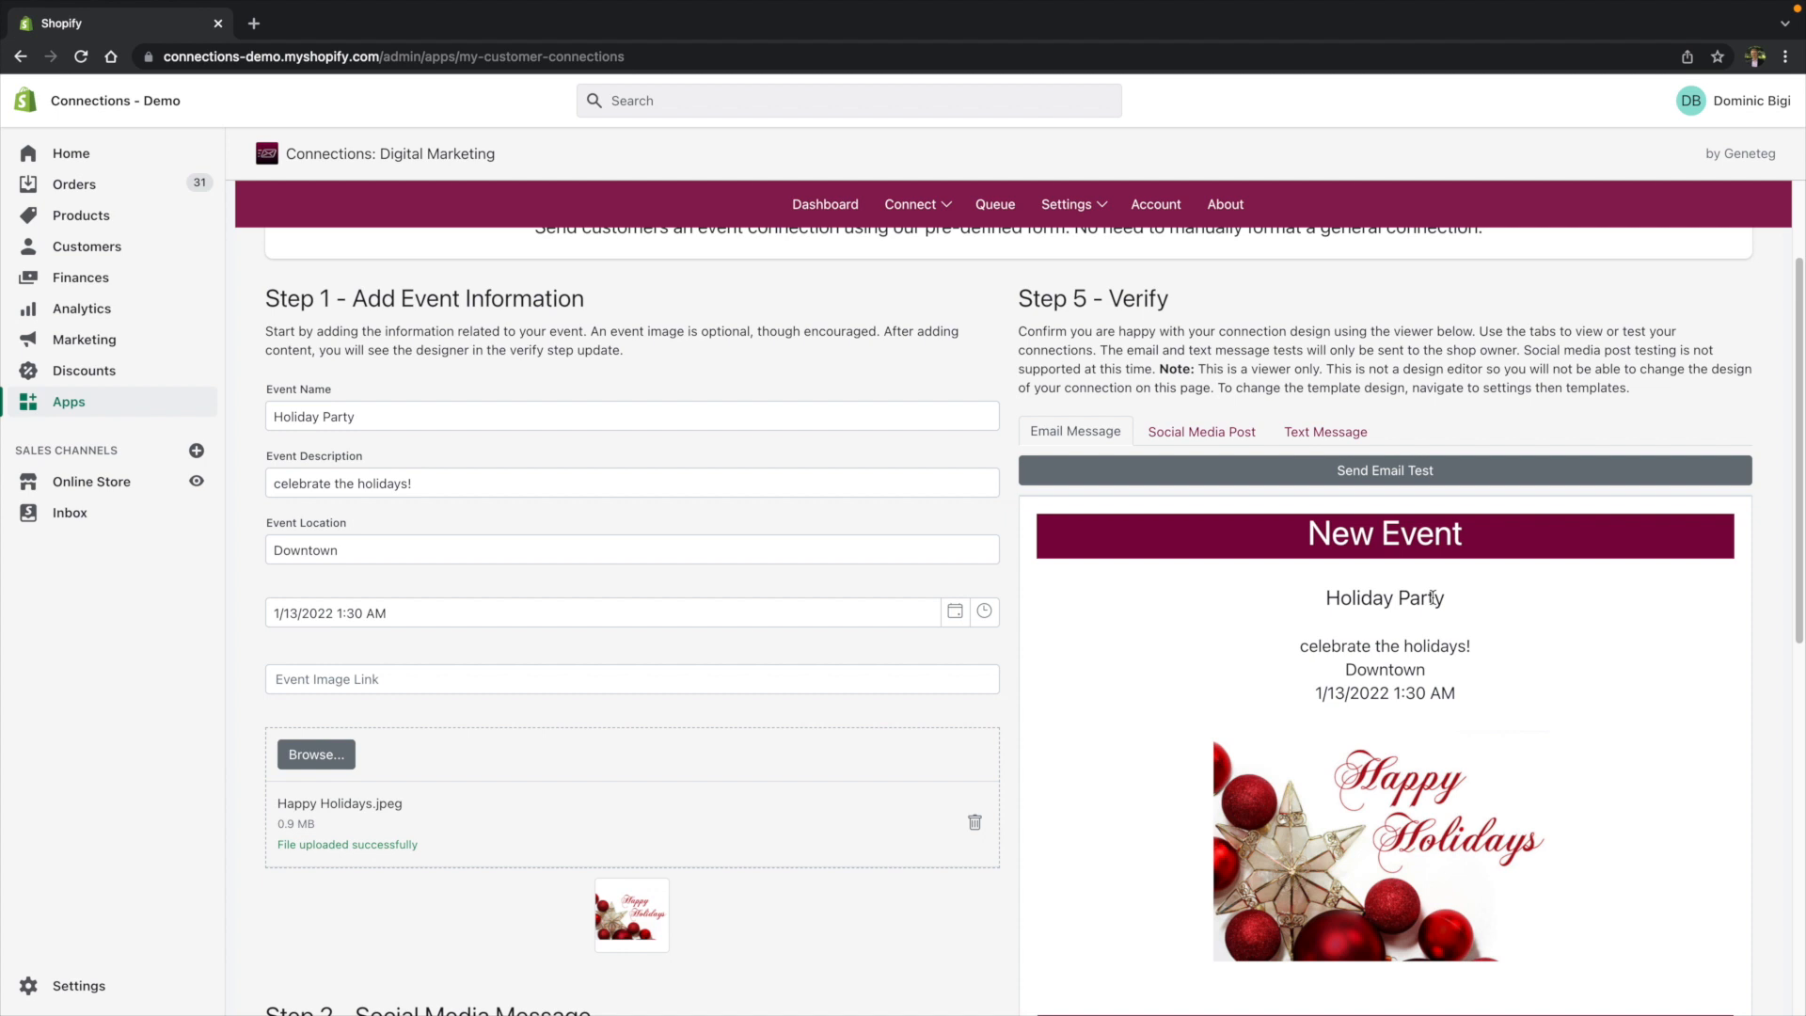
- Send the event connection now and confirm sending it
{"action": "left_click", "coordinate": [1067, 204]}
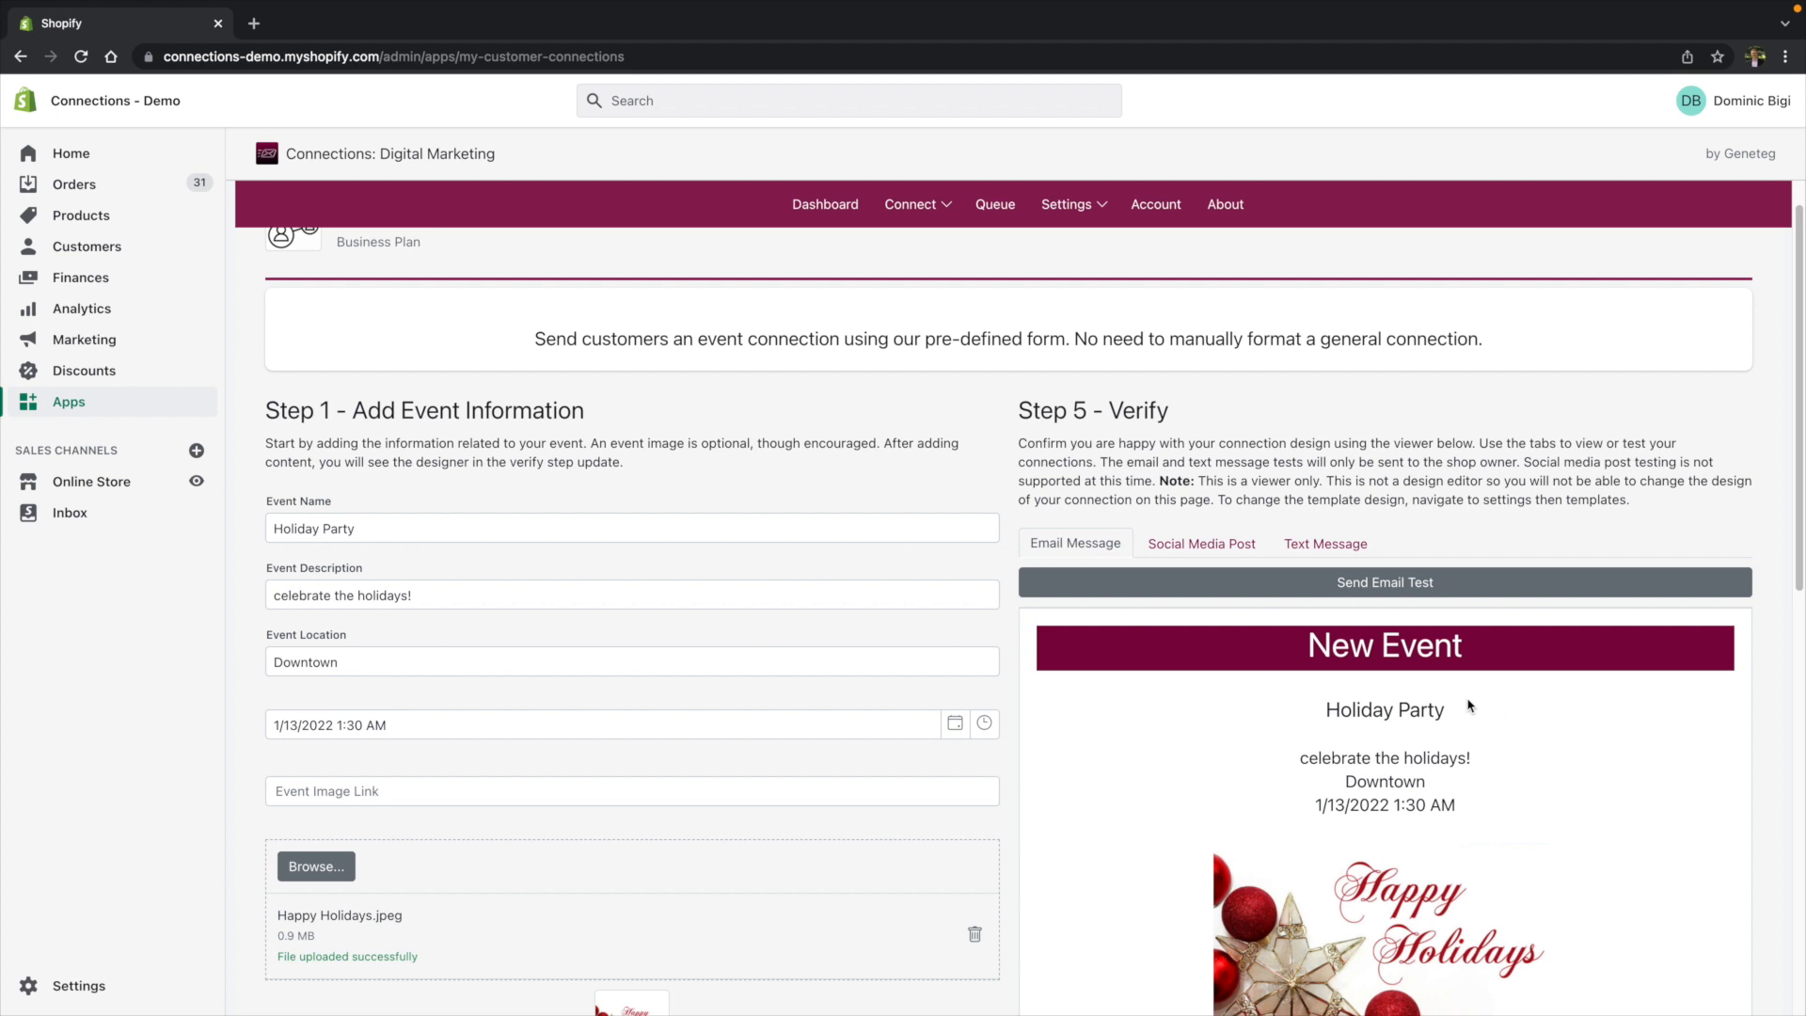
{"action": "scroll", "coordinate": [1269, 638], "scroll_direction": "down", "scroll_amount": 2}
{"action": "scroll", "coordinate": [1270, 644], "scroll_direction": "down", "scroll_amount": 10}
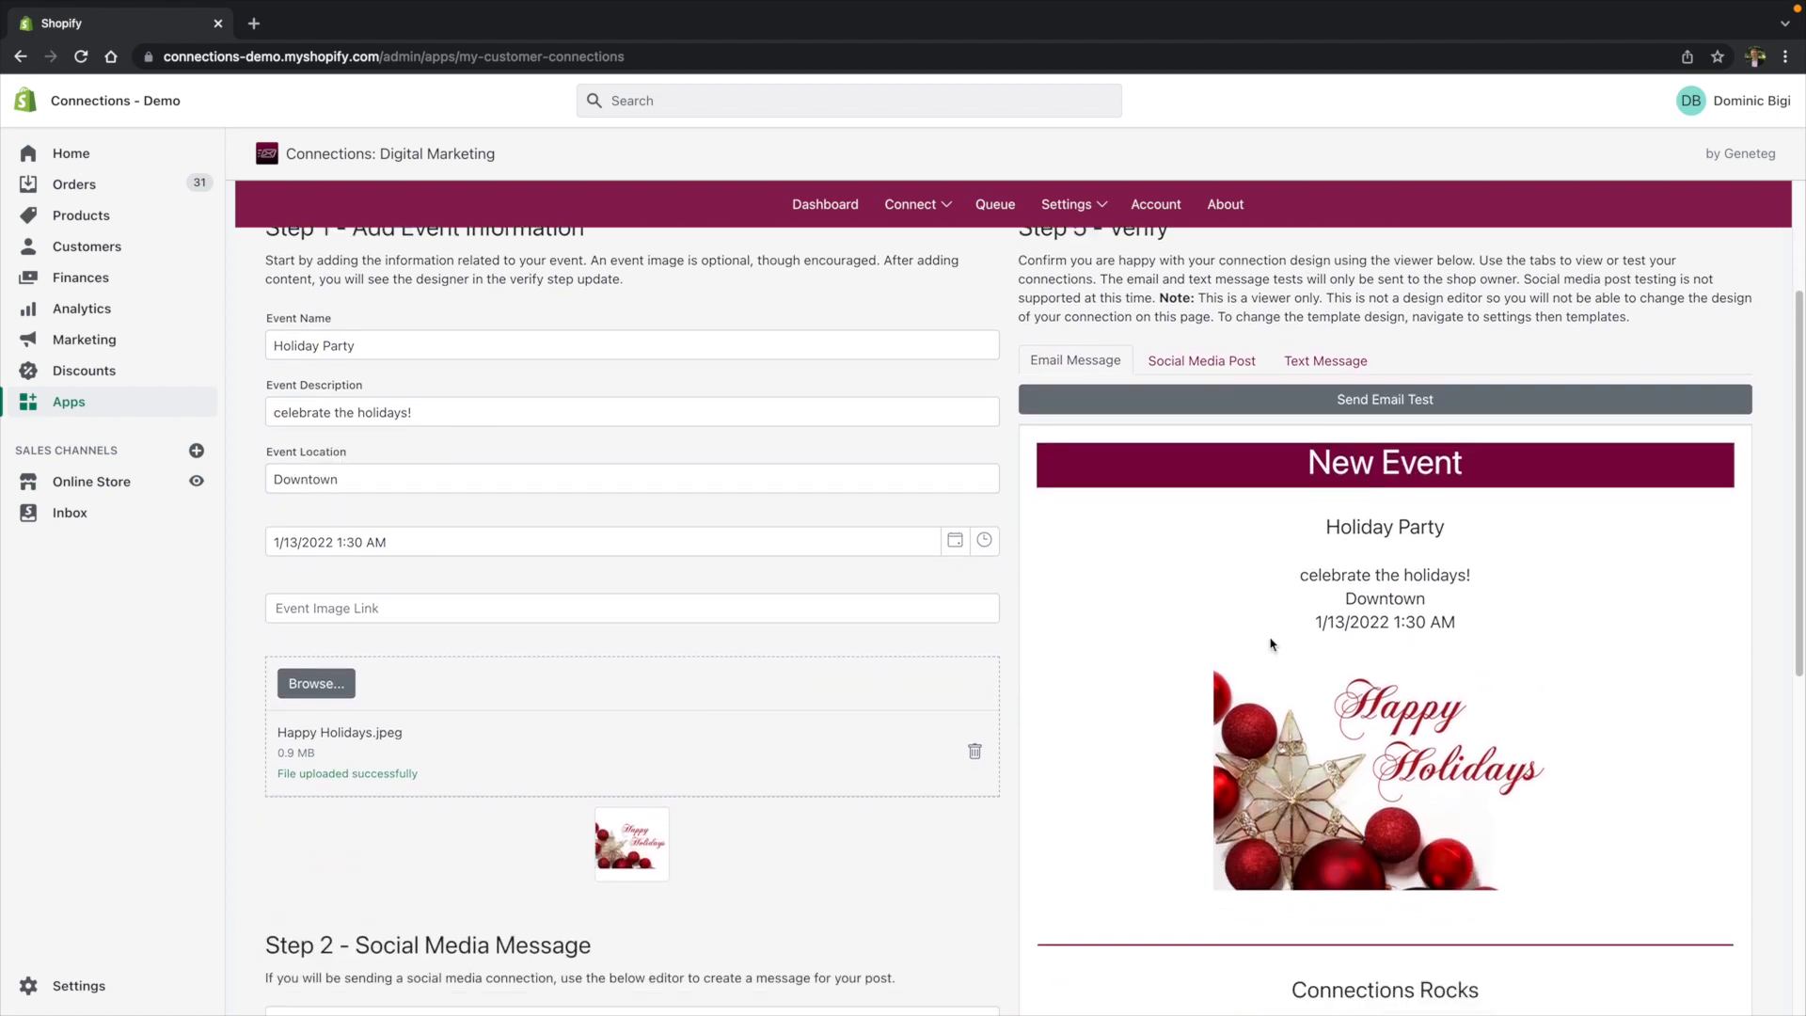
{"action": "scroll", "coordinate": [1269, 644], "scroll_direction": "down", "scroll_amount": 1}
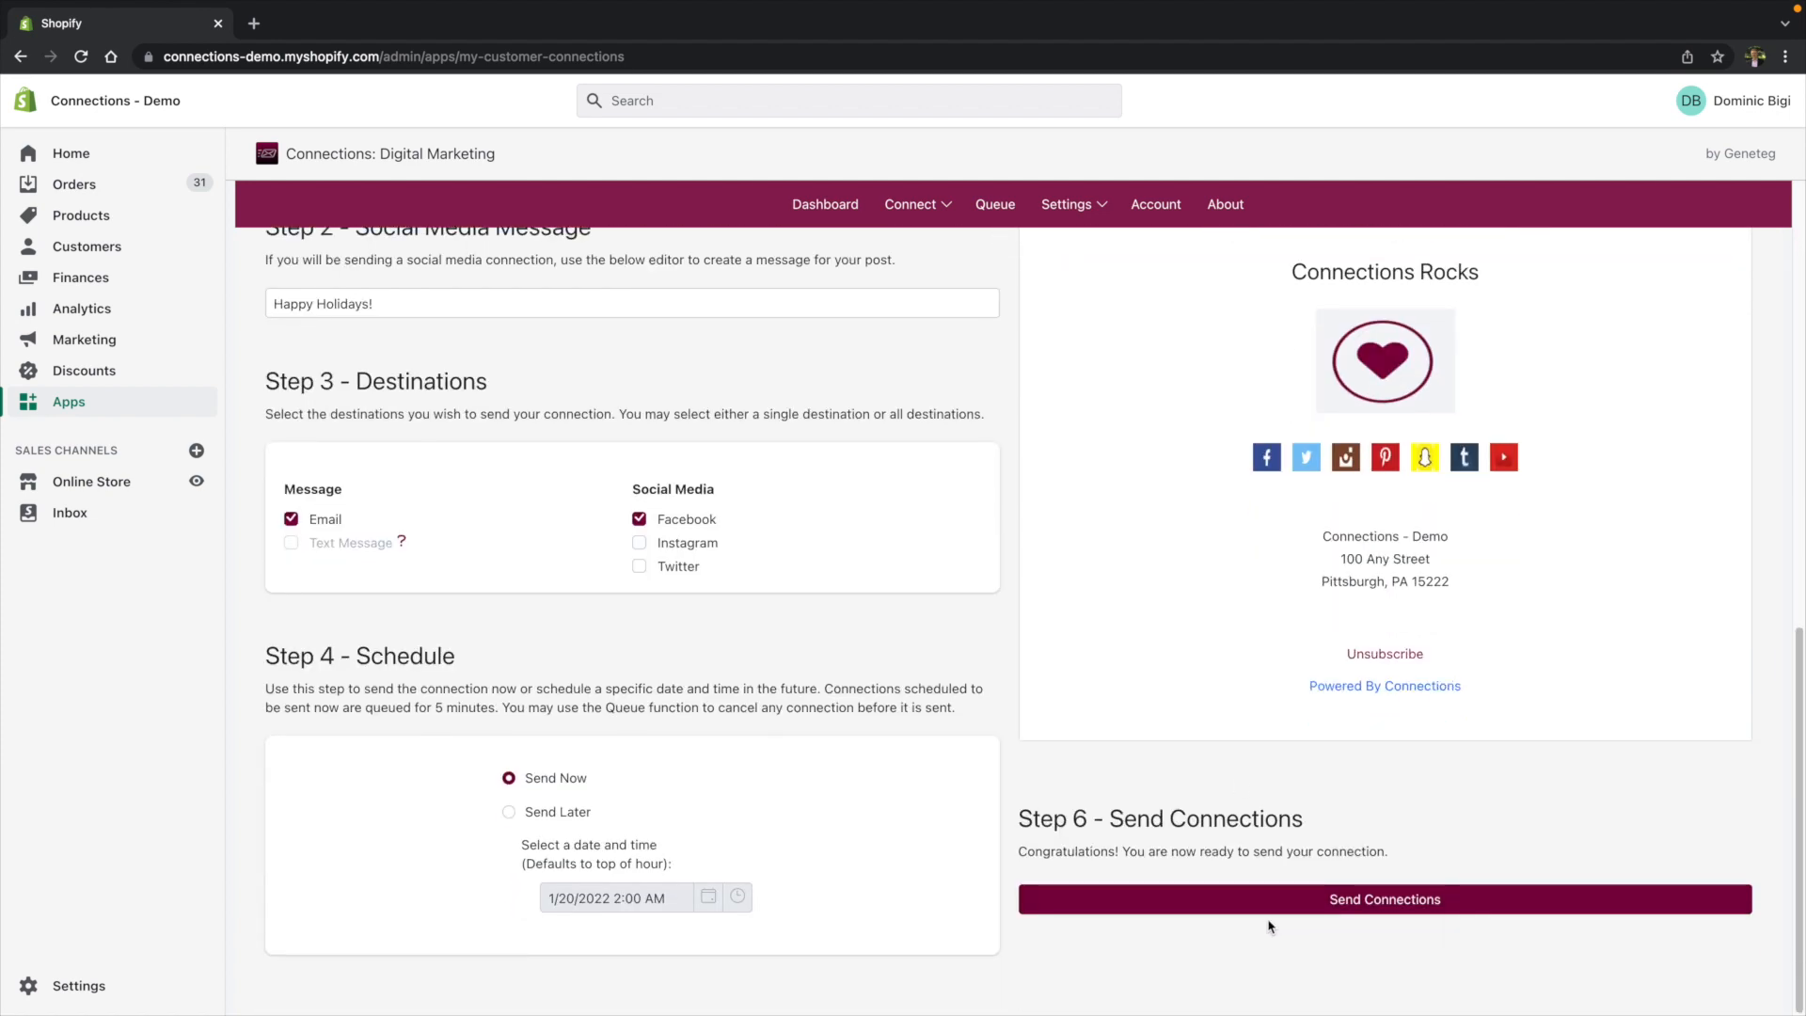
{"action": "left_click", "coordinate": [1443, 905]}
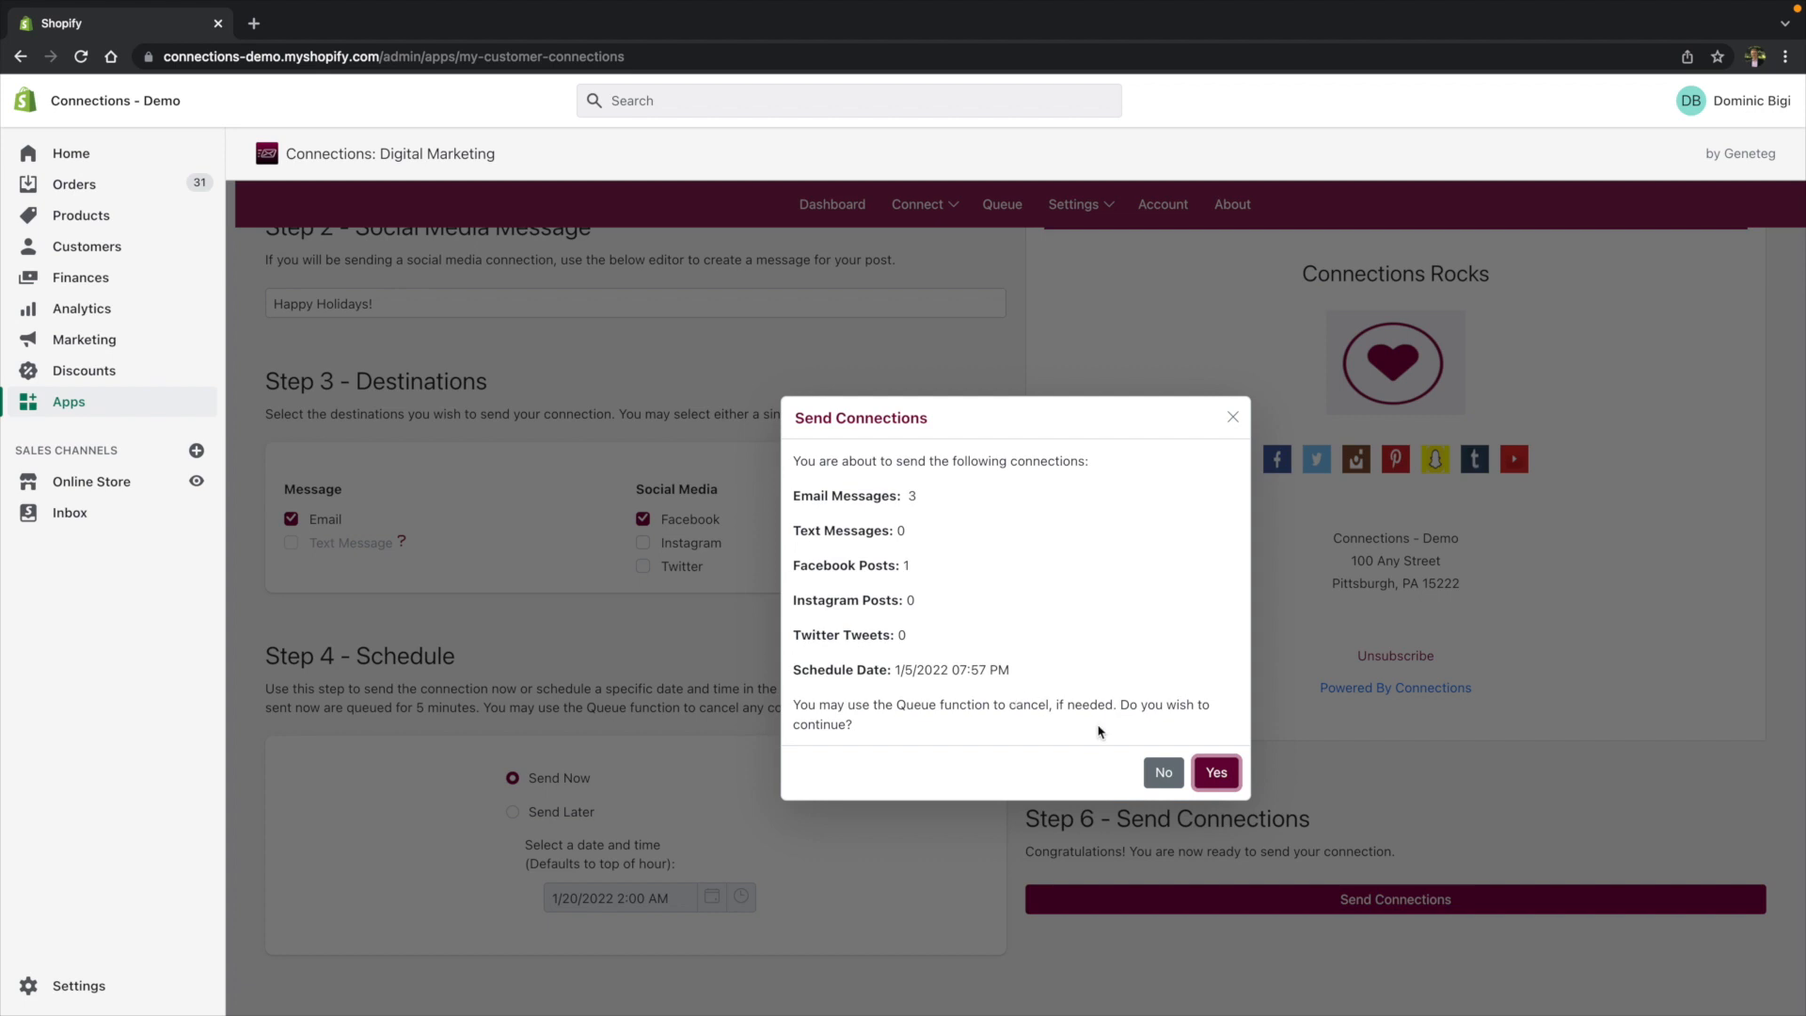
{"action": "left_click", "coordinate": [1218, 775]}
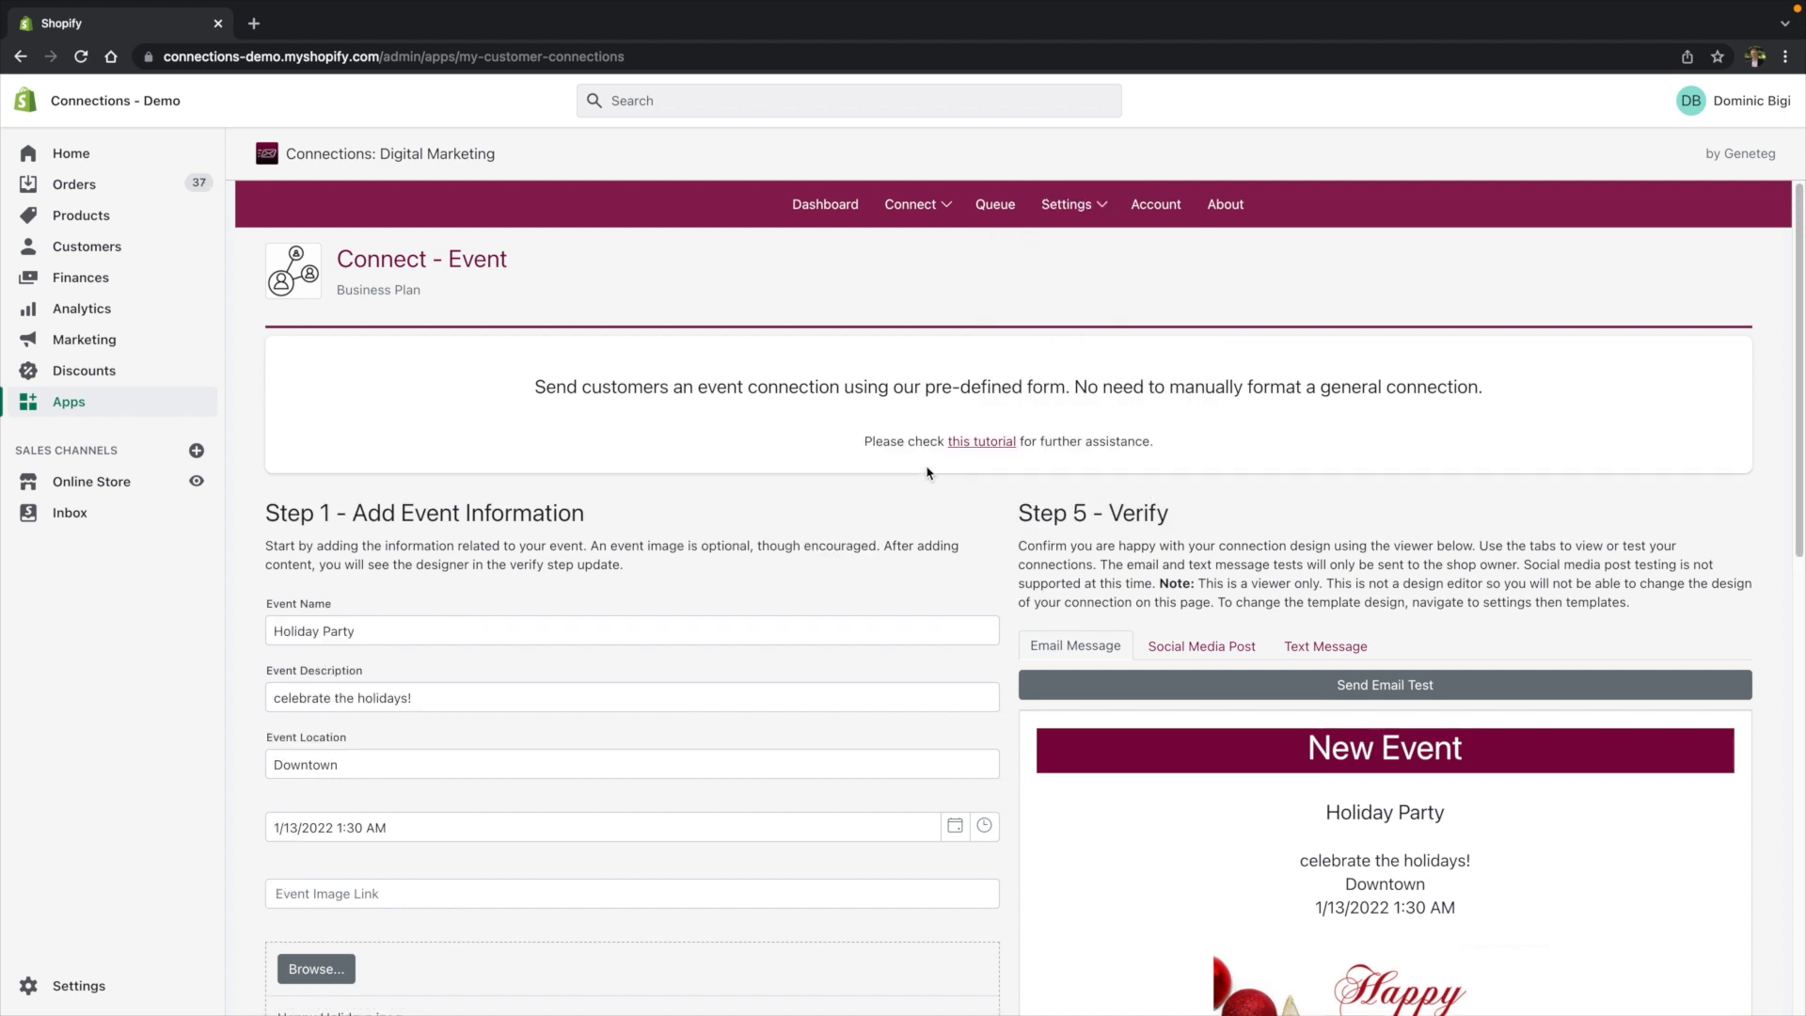
- Open the connection queue and look through the list of sent connections
{"action": "left_click", "coordinate": [995, 209]}
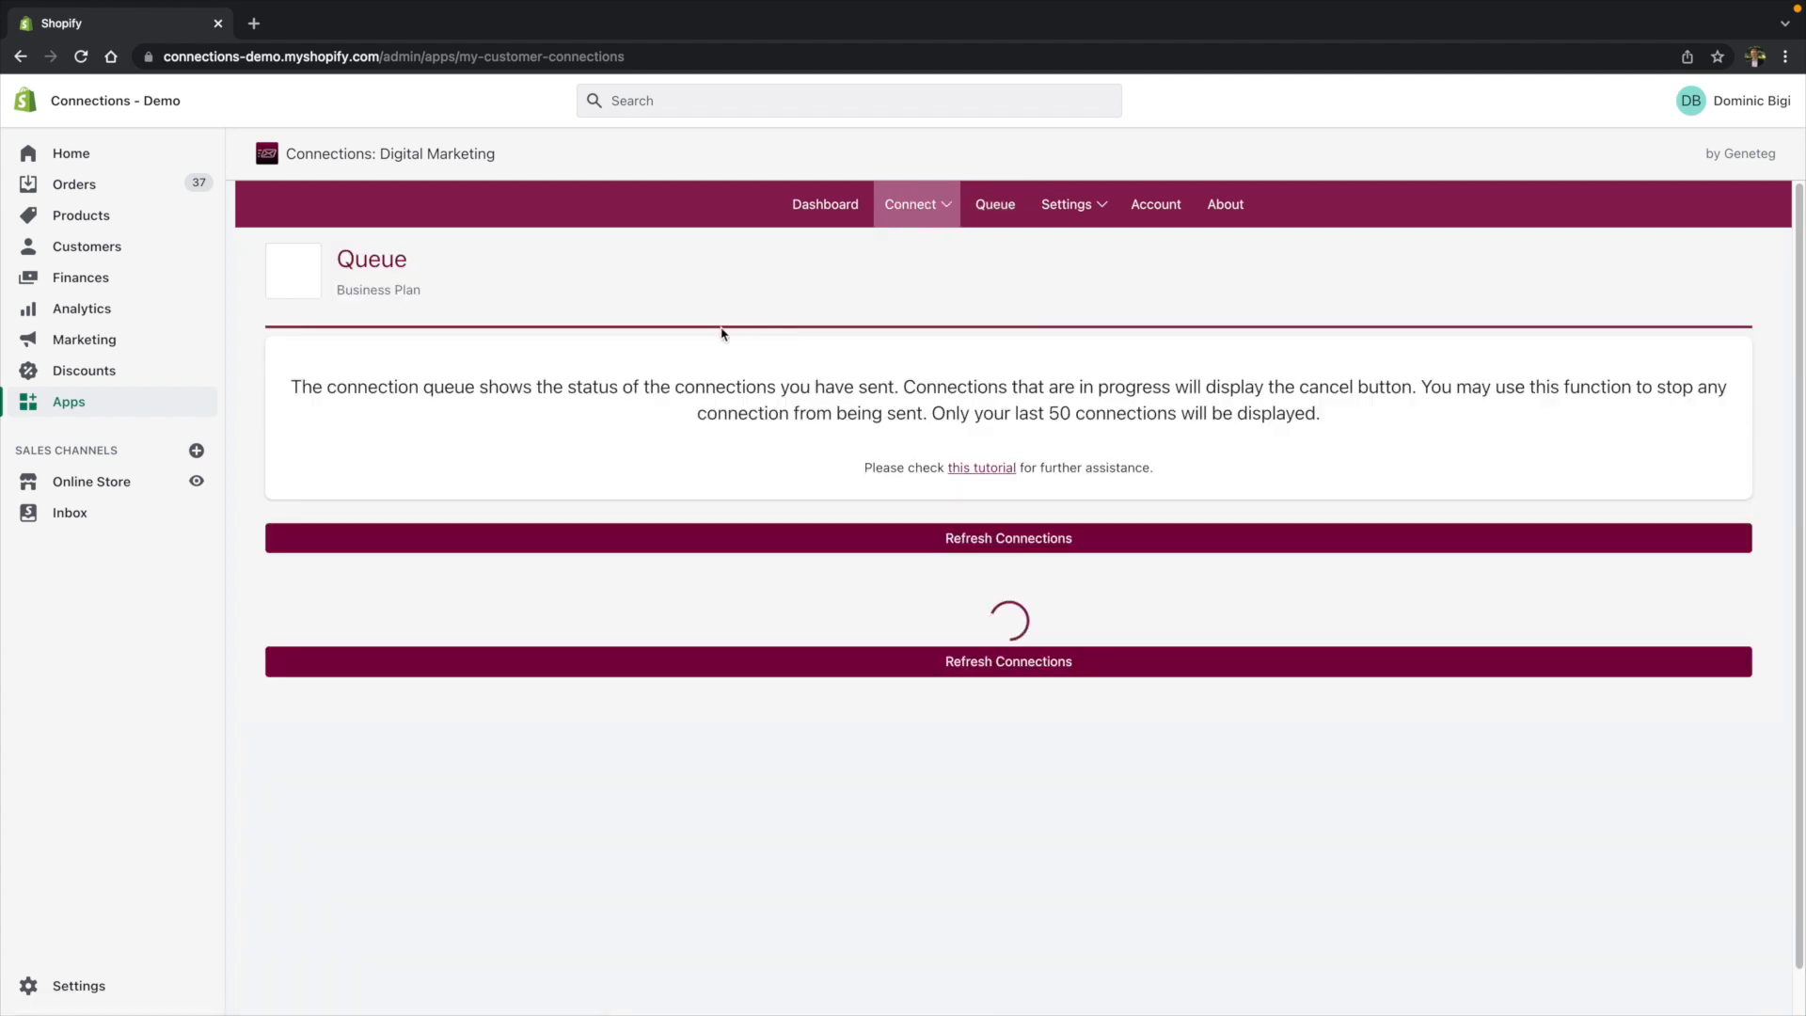
{"action": "scroll", "coordinate": [656, 361], "scroll_direction": "down", "scroll_amount": 1}
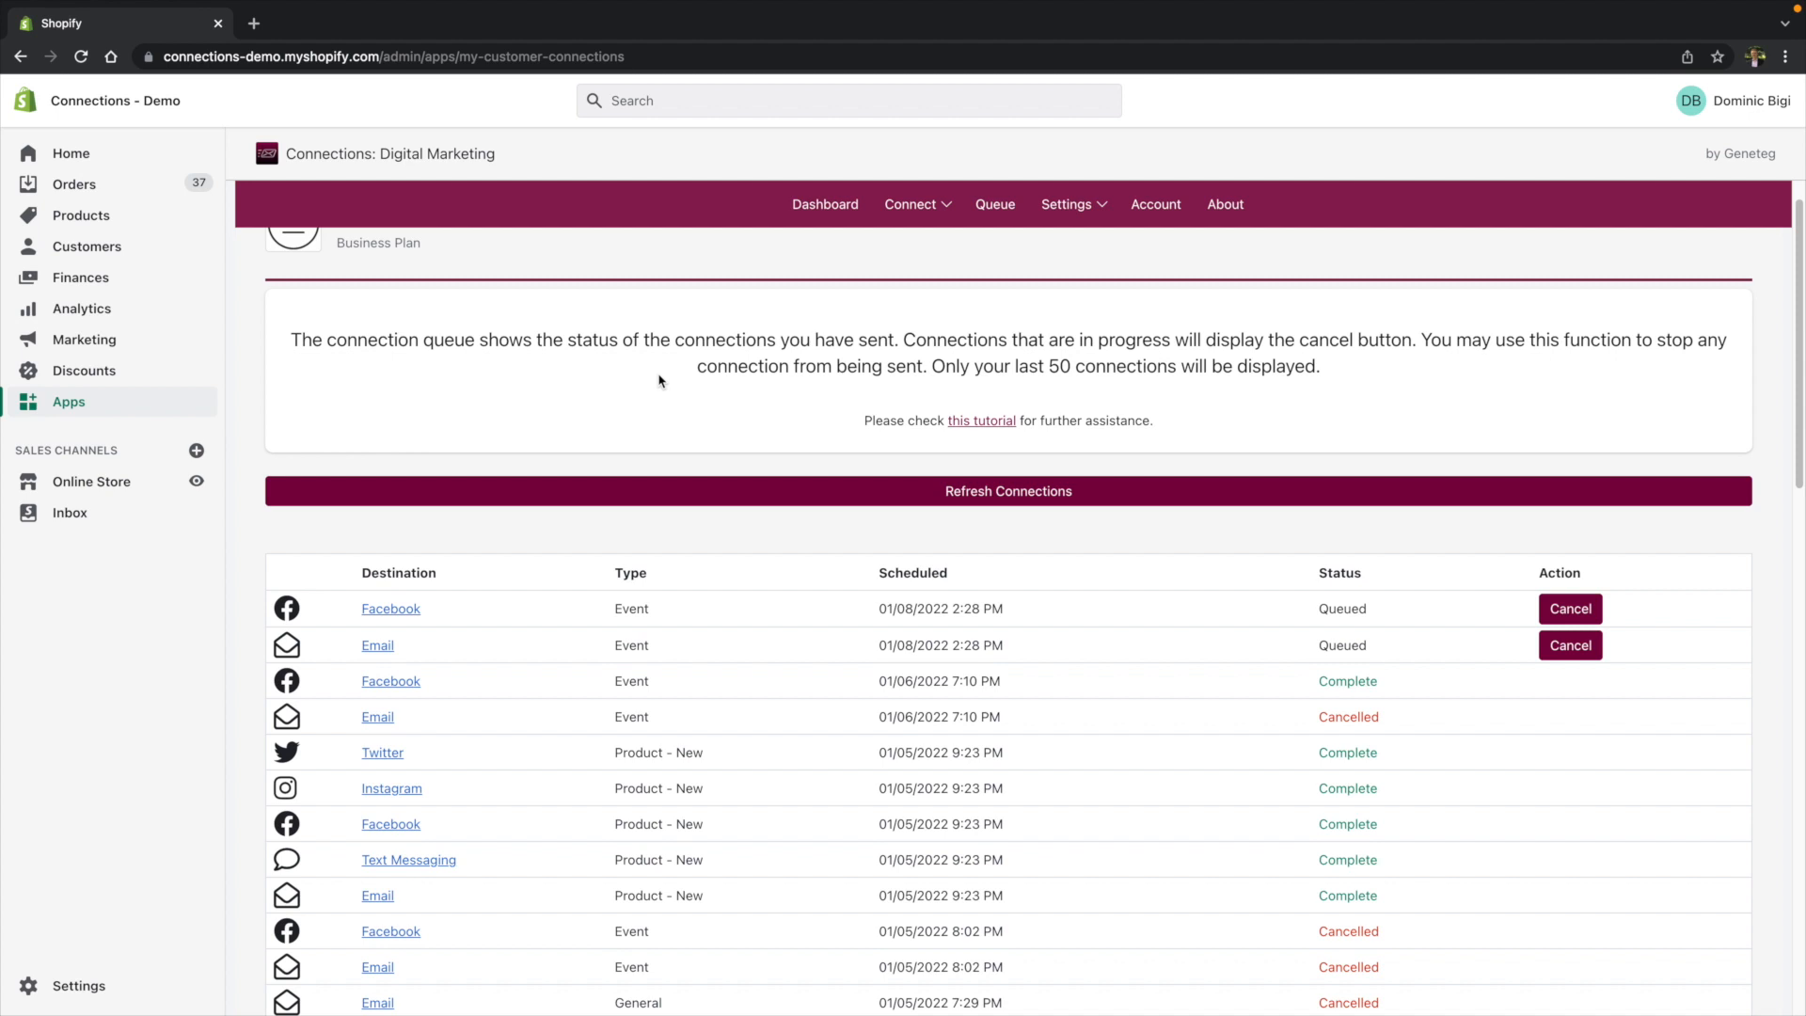
{"action": "scroll", "coordinate": [630, 381], "scroll_direction": "down", "scroll_amount": 1}
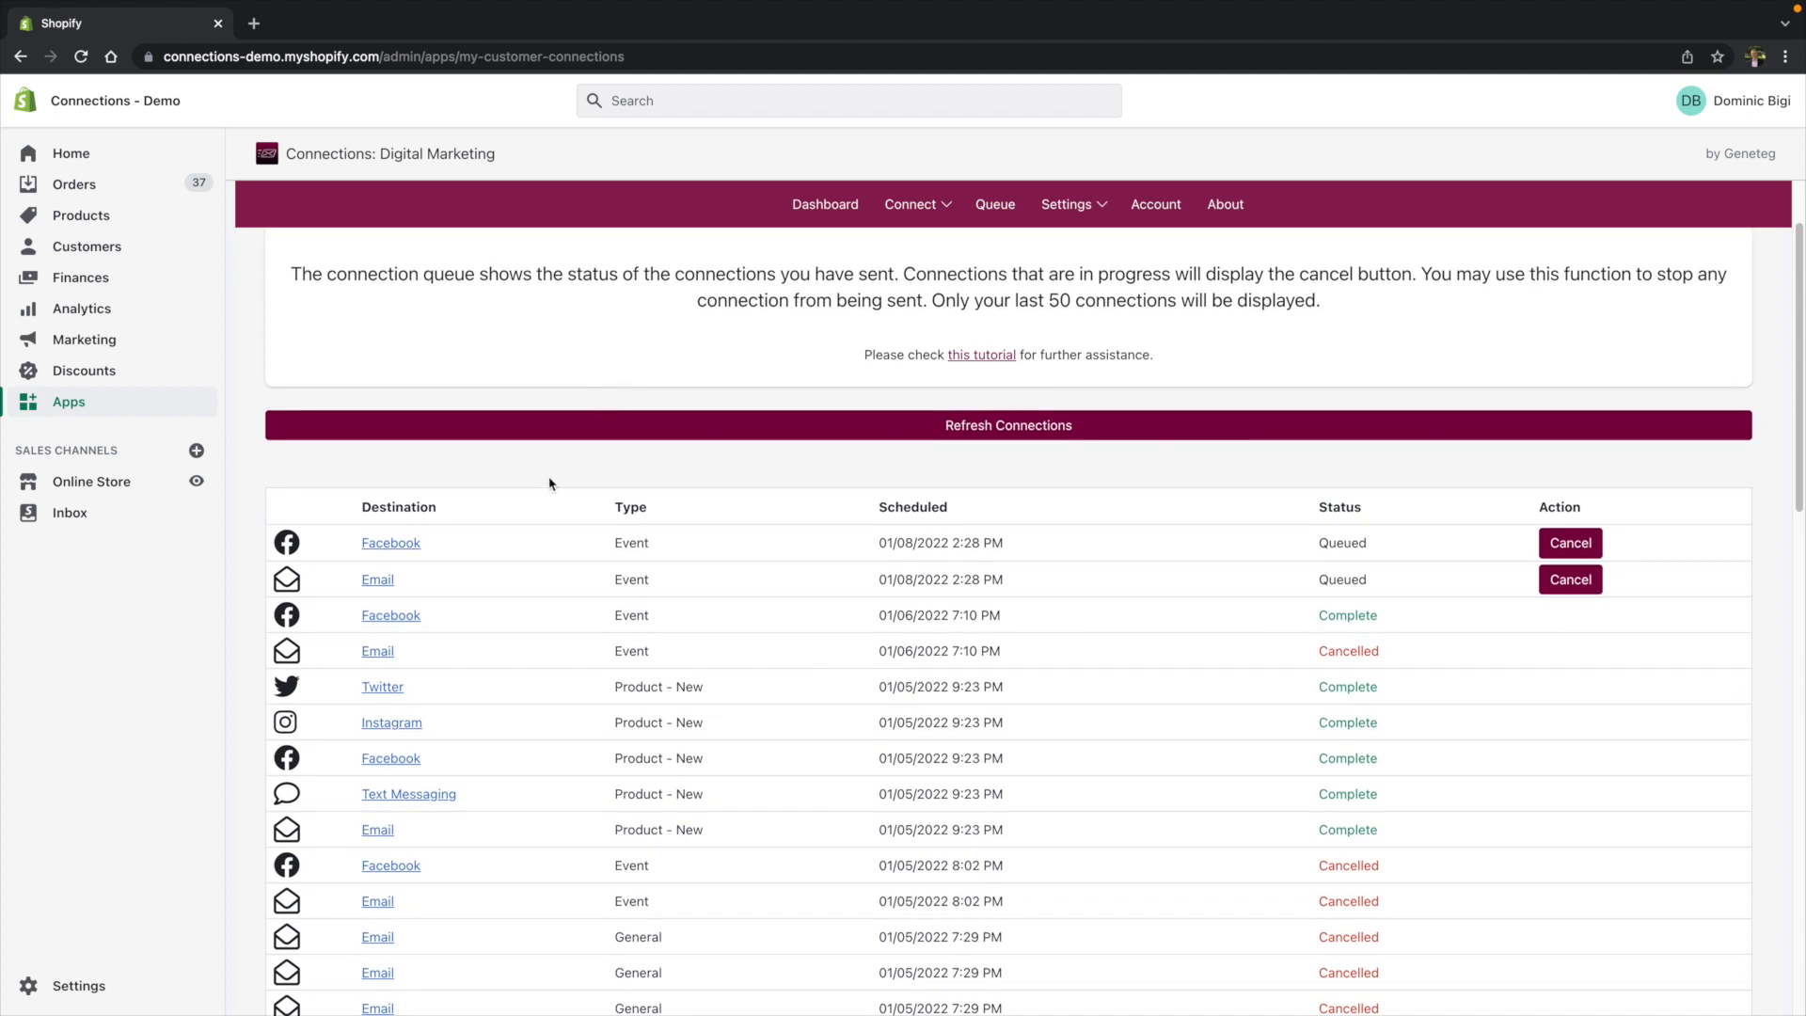
{"action": "scroll", "coordinate": [522, 527], "scroll_direction": "down", "scroll_amount": 1}
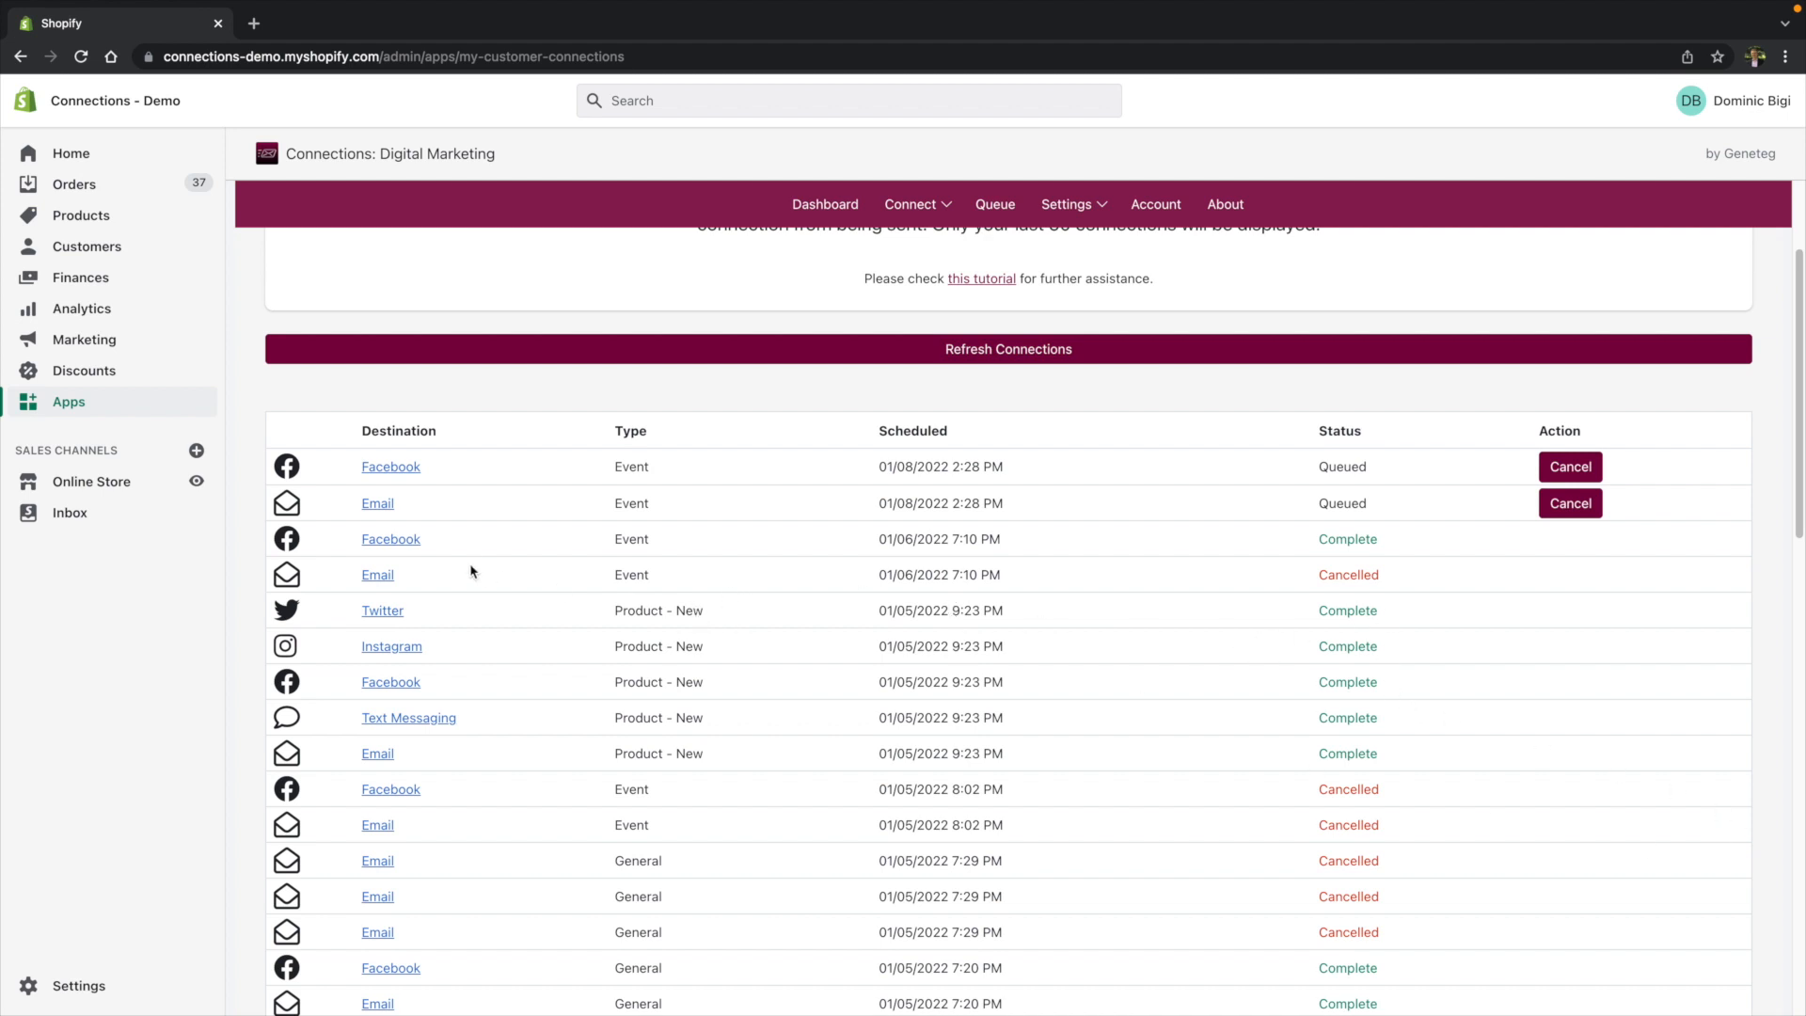
{"action": "scroll", "coordinate": [494, 536], "scroll_direction": "up", "scroll_amount": 1}
- Preview the queued Facebook and email event connections in new tabs, closing each afterwards
{"action": "left_click", "coordinate": [400, 503]}
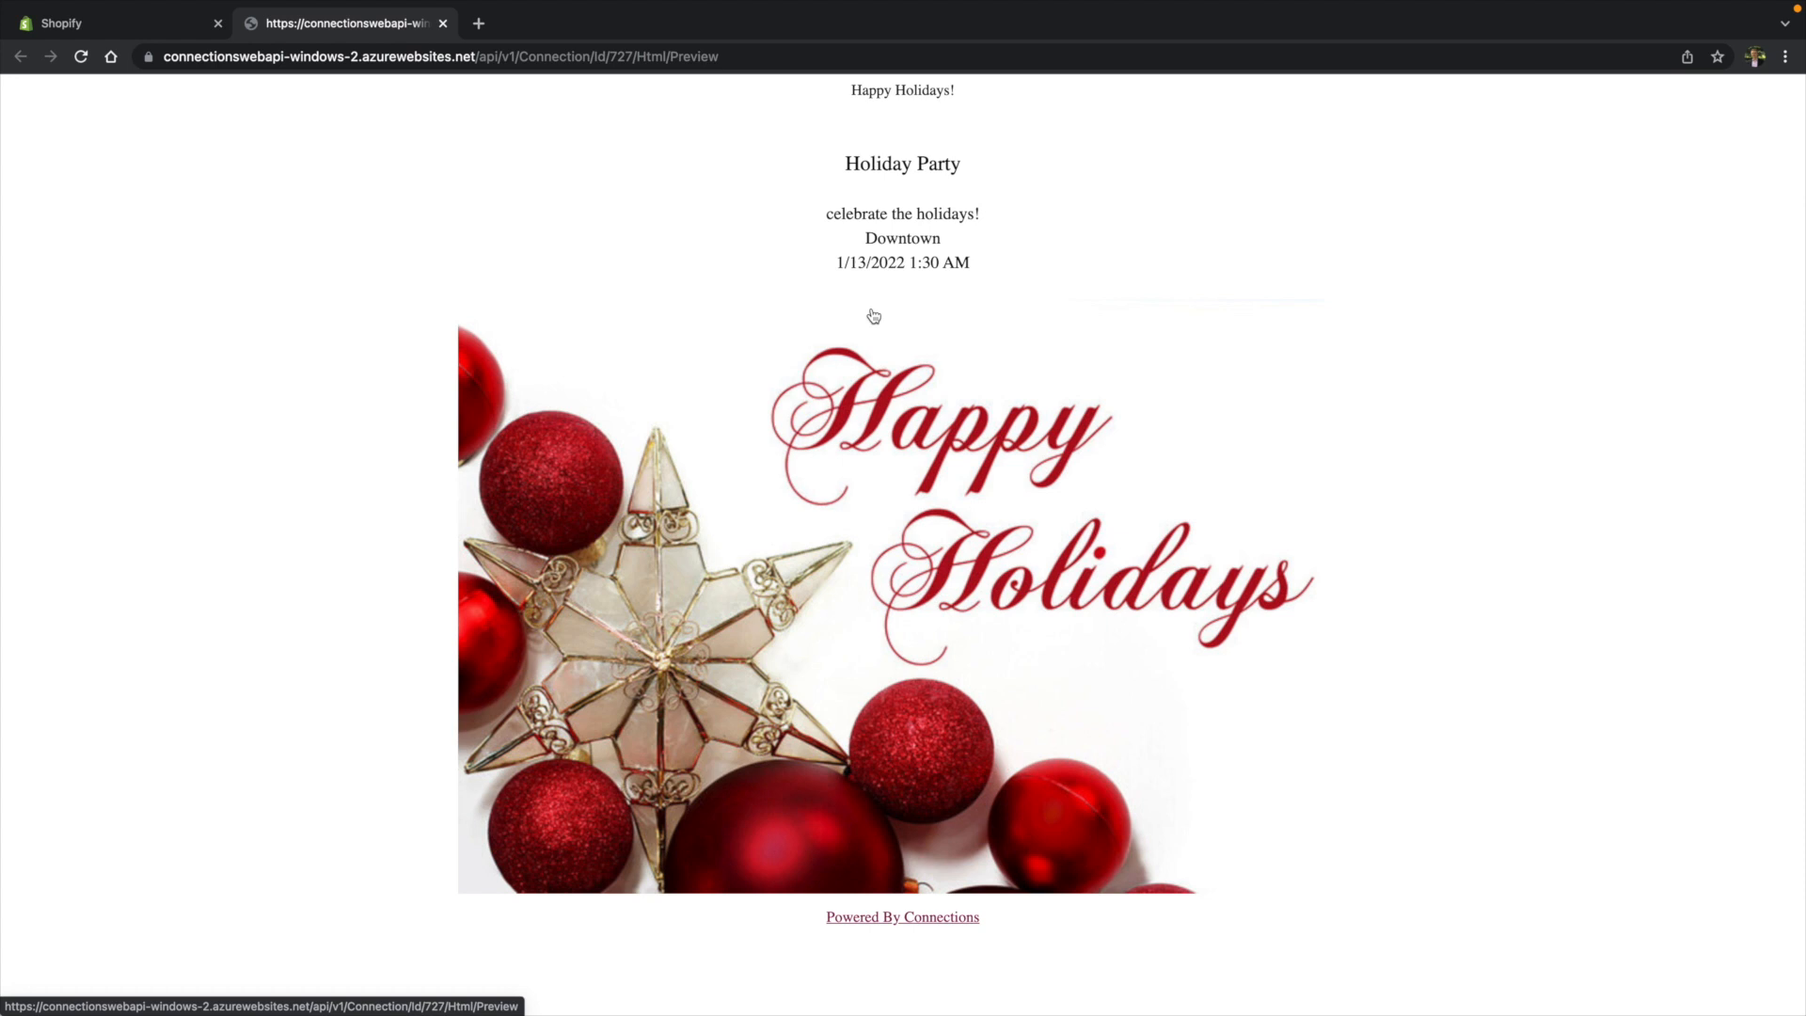
{"action": "left_click", "coordinate": [443, 28]}
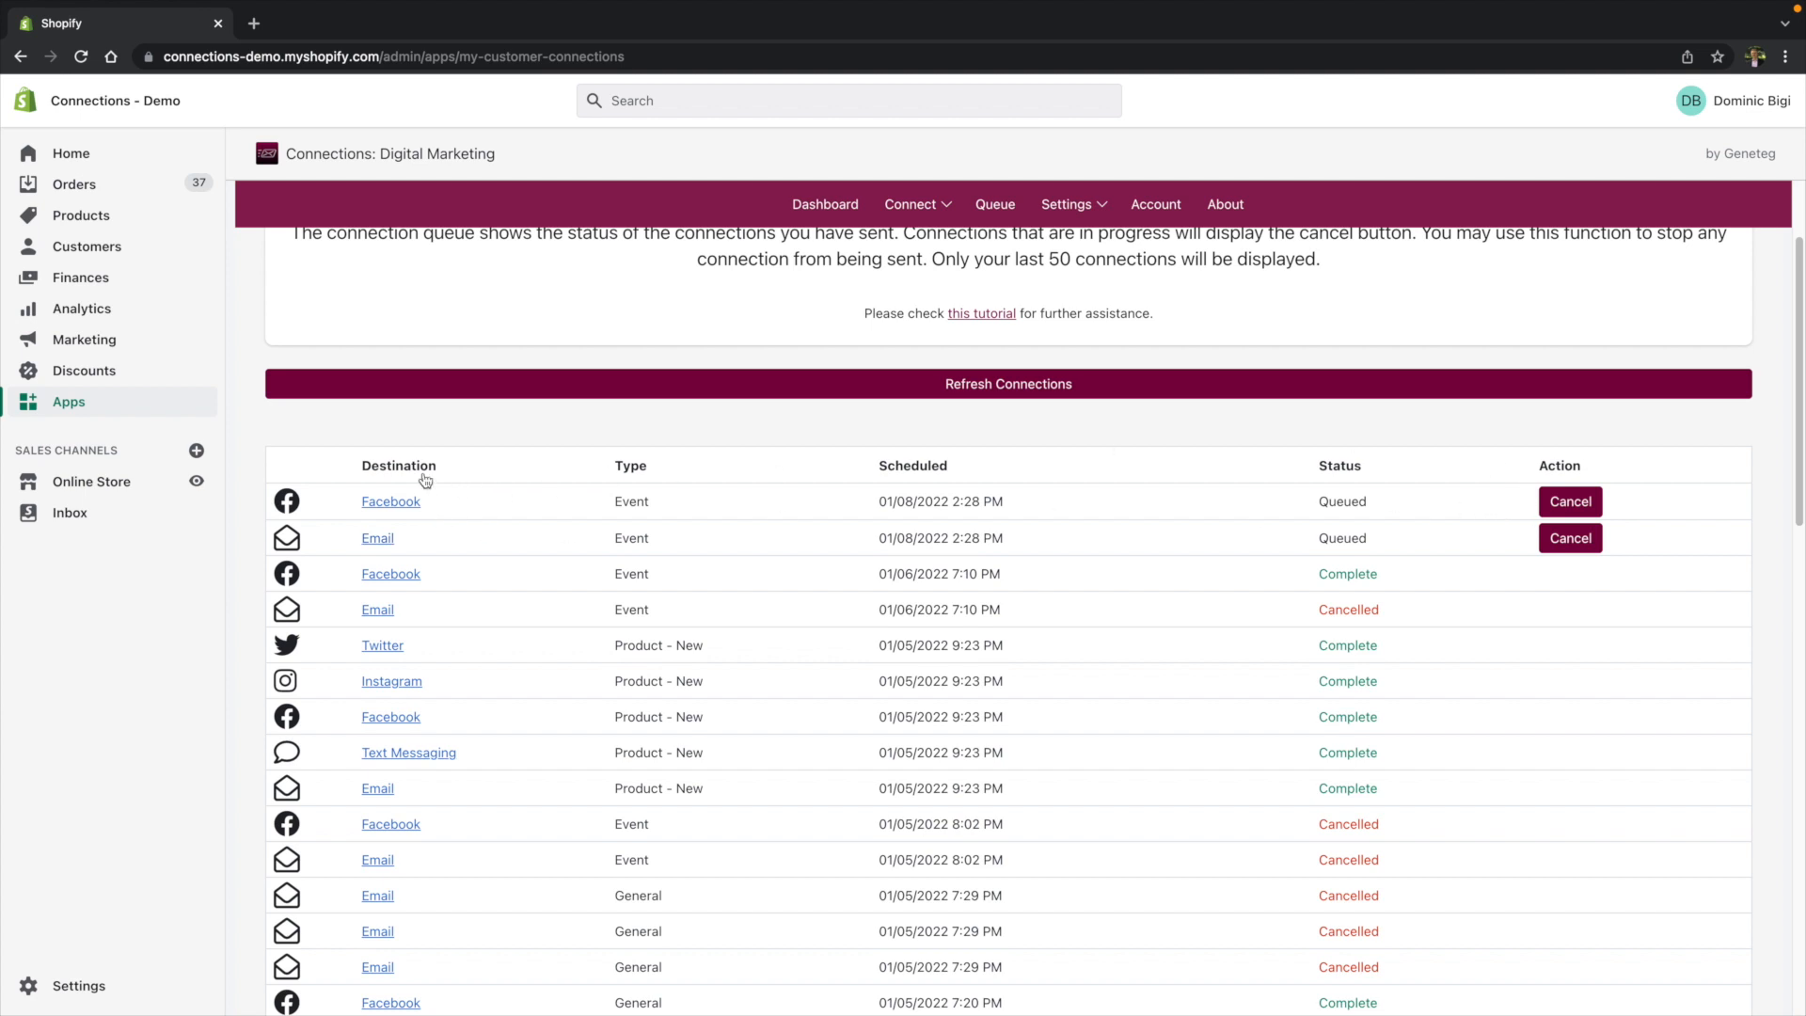
{"action": "left_click", "coordinate": [386, 541]}
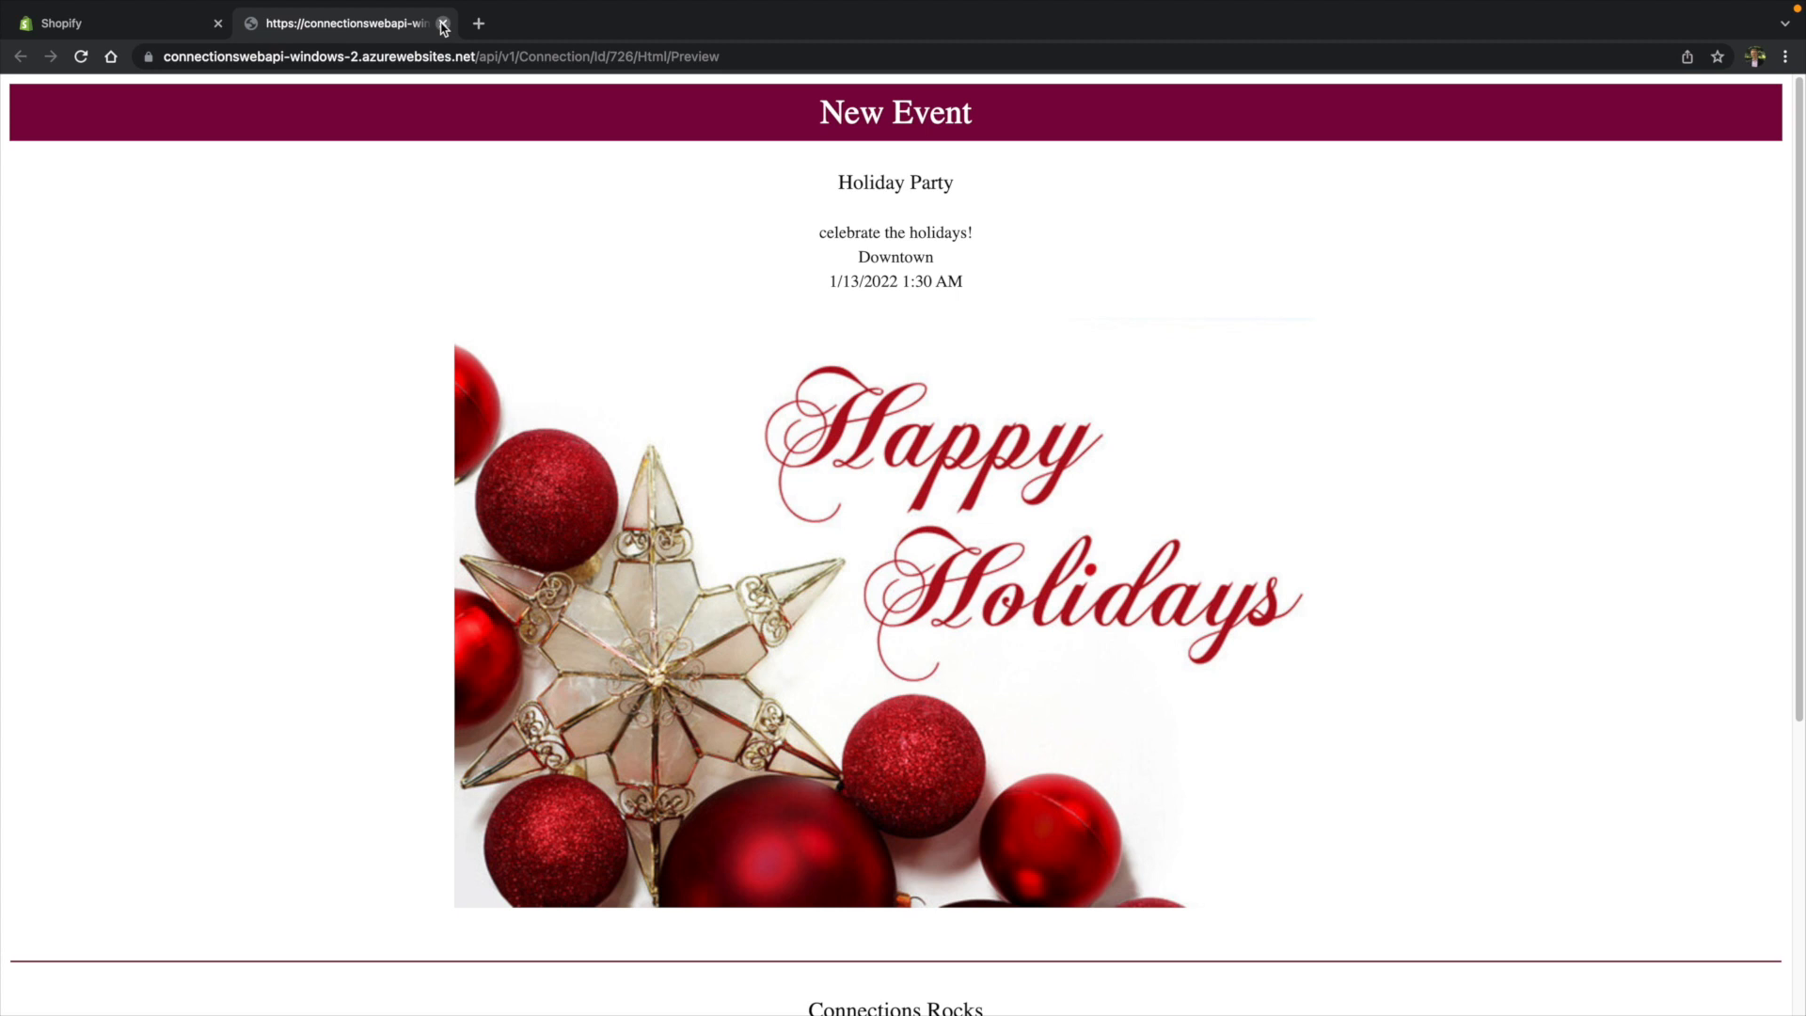
{"action": "left_click", "coordinate": [421, 24]}
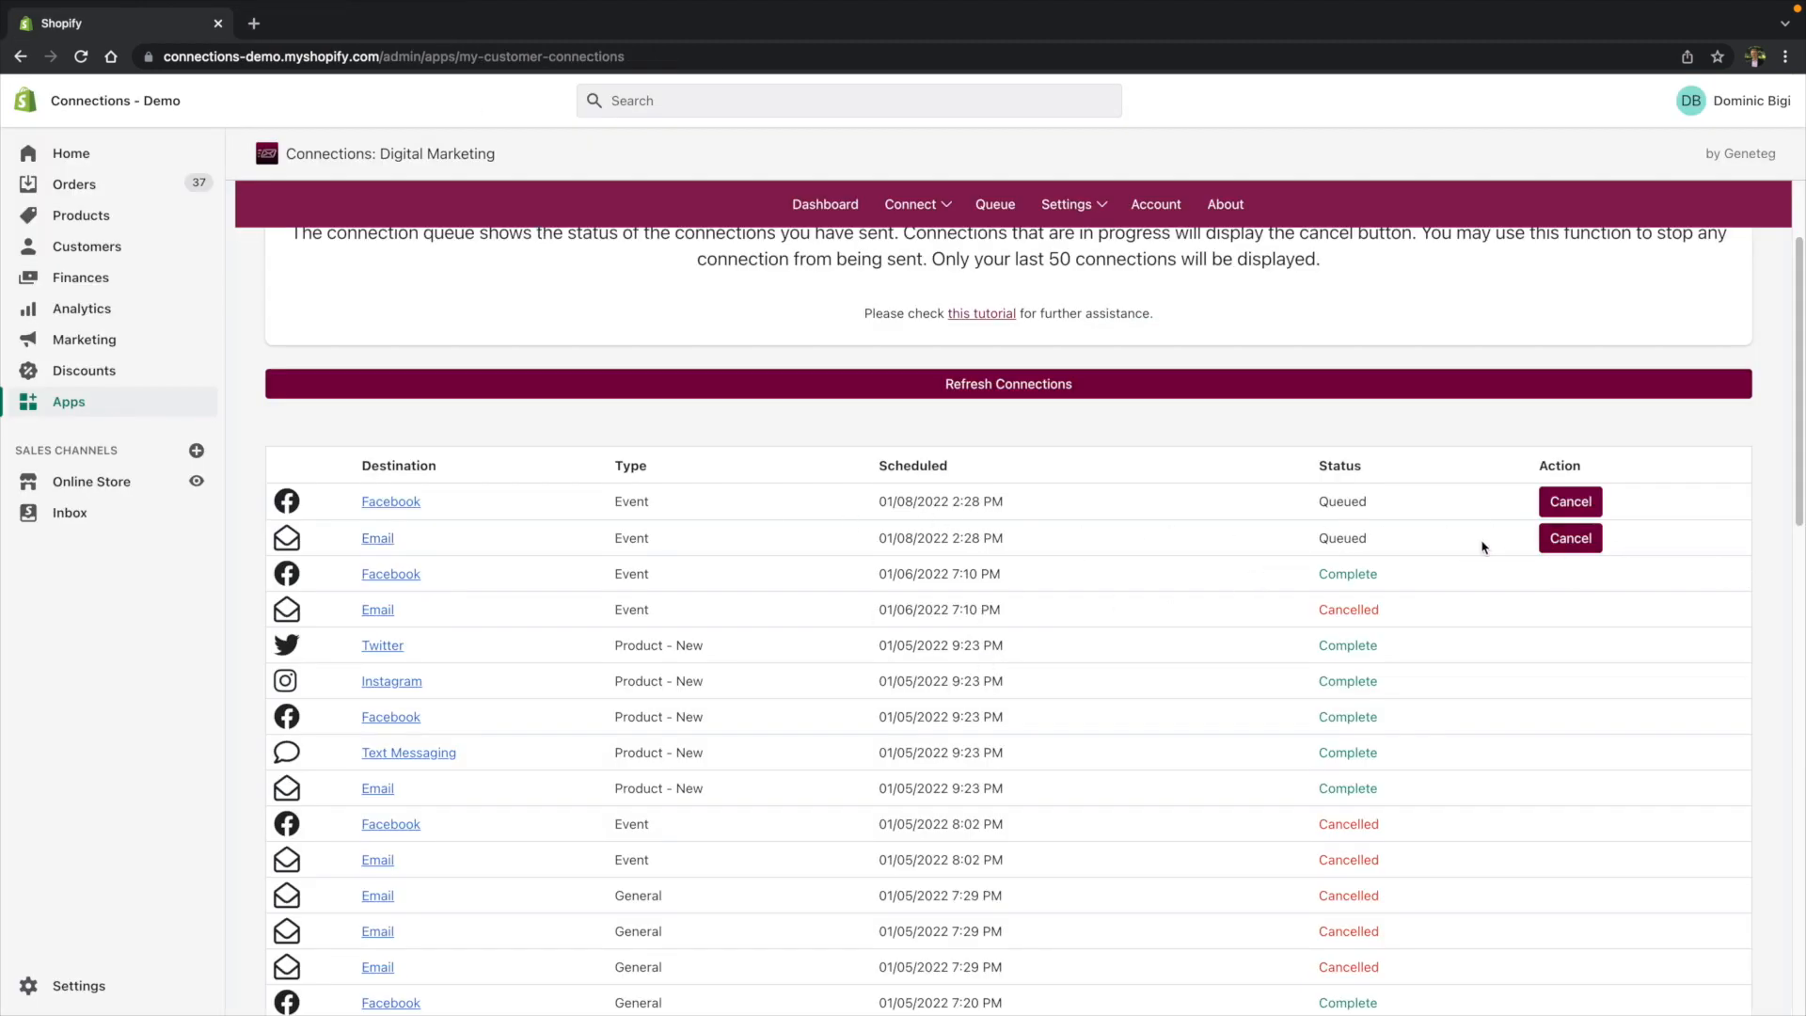
- Try to cancel the queued email event connection
{"action": "left_click", "coordinate": [1572, 550]}
{"action": "left_click", "coordinate": [1216, 654]}
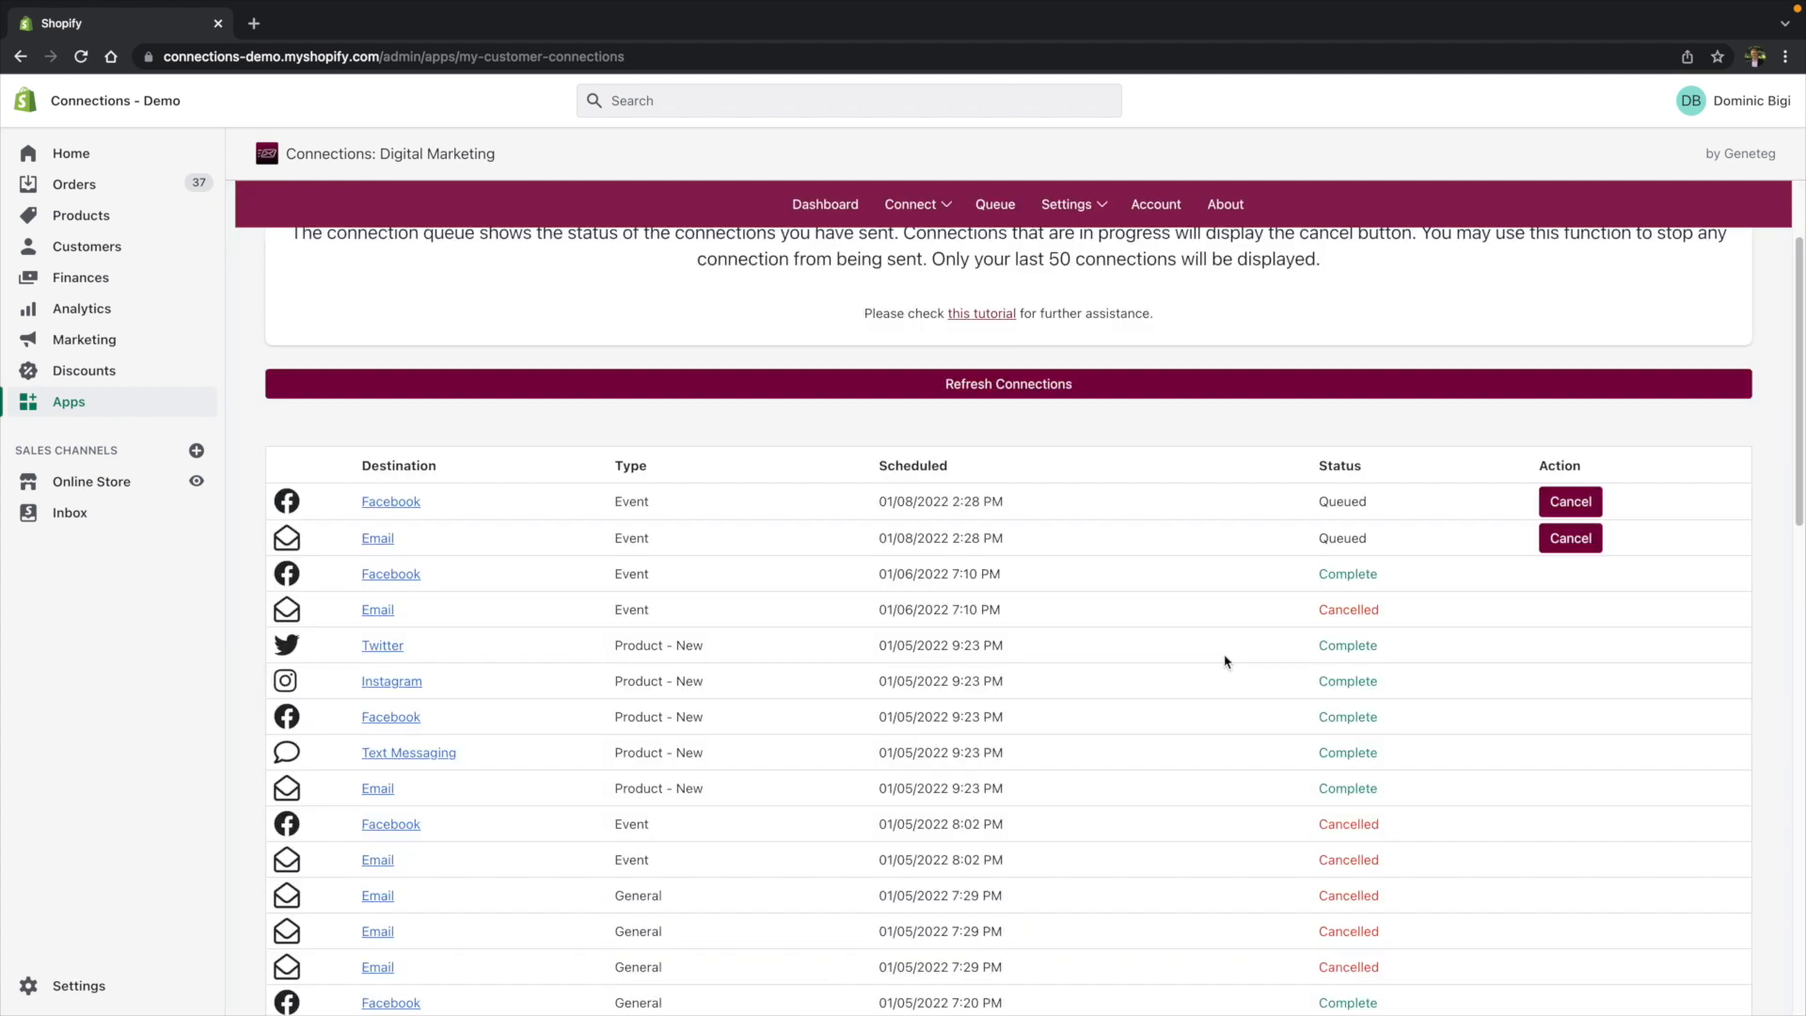